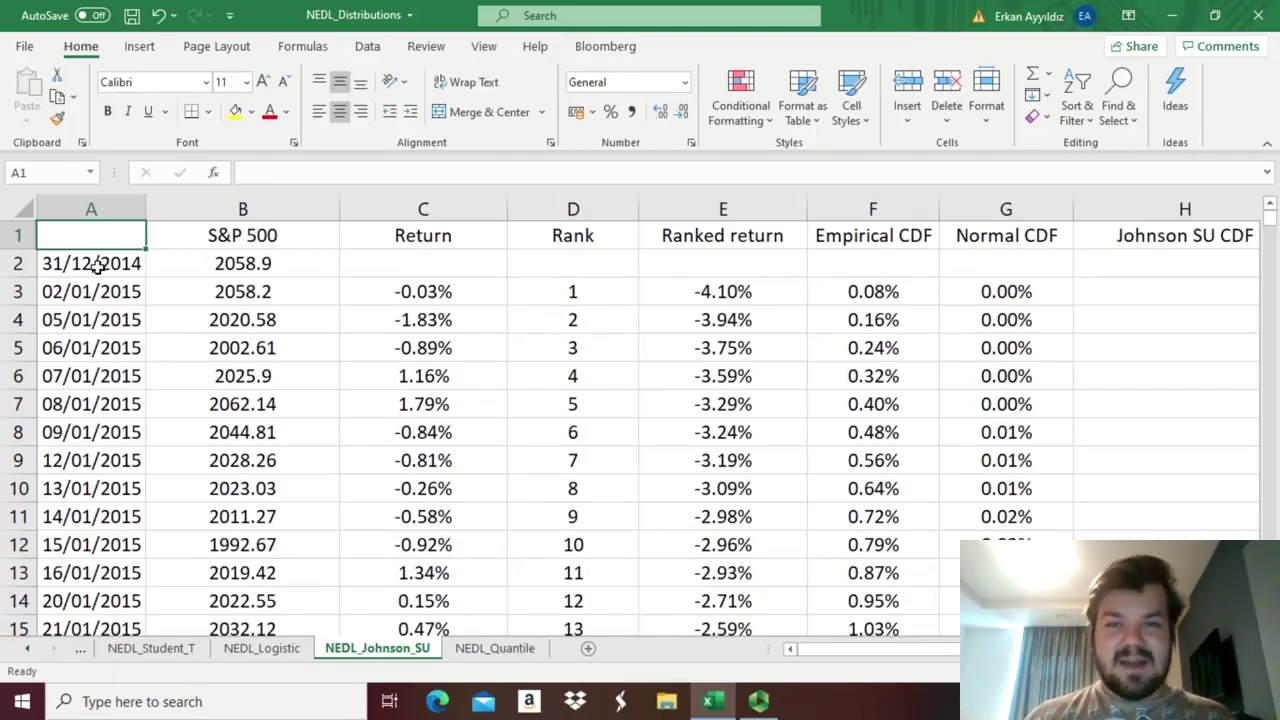
- Jump to the last return in row 1260 and bring the Johnson SU CDF formula into view
{"action": "left_click", "coordinate": [97, 266]}
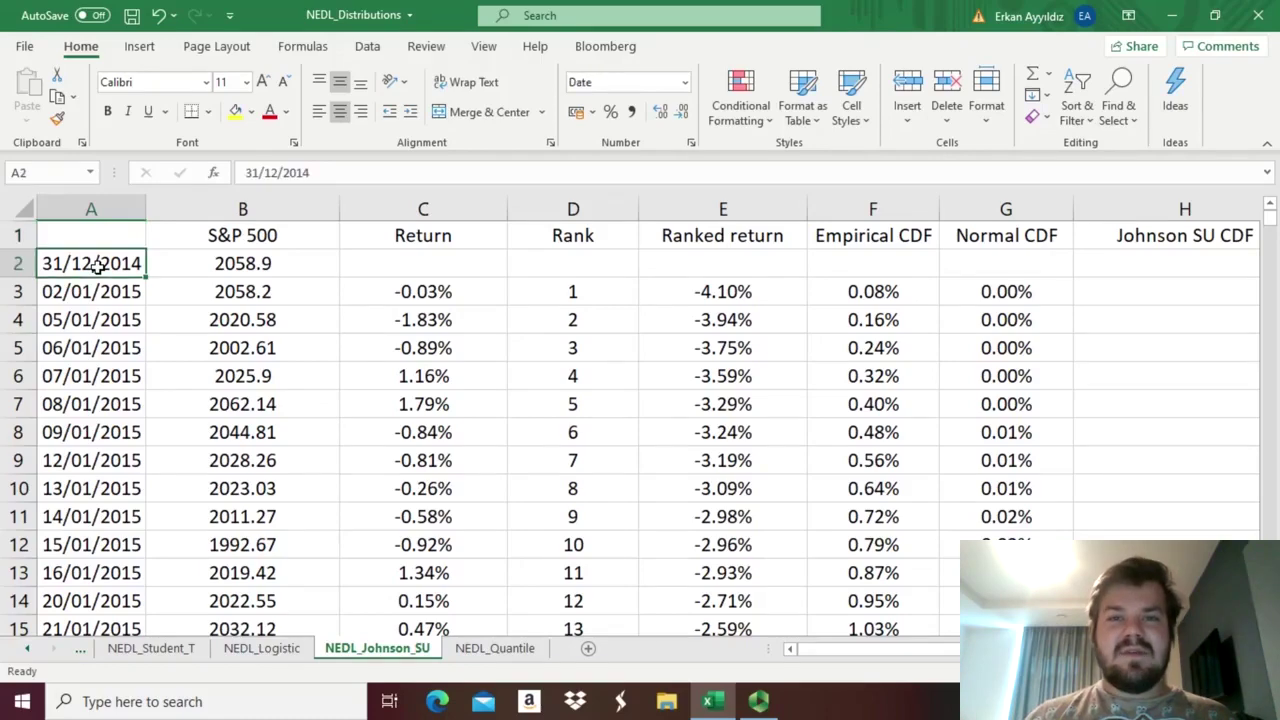
{"action": "key", "text": "ctrl+Down"}
{"action": "scroll", "coordinate": [326, 463], "scroll_direction": "down", "scroll_amount": 4}
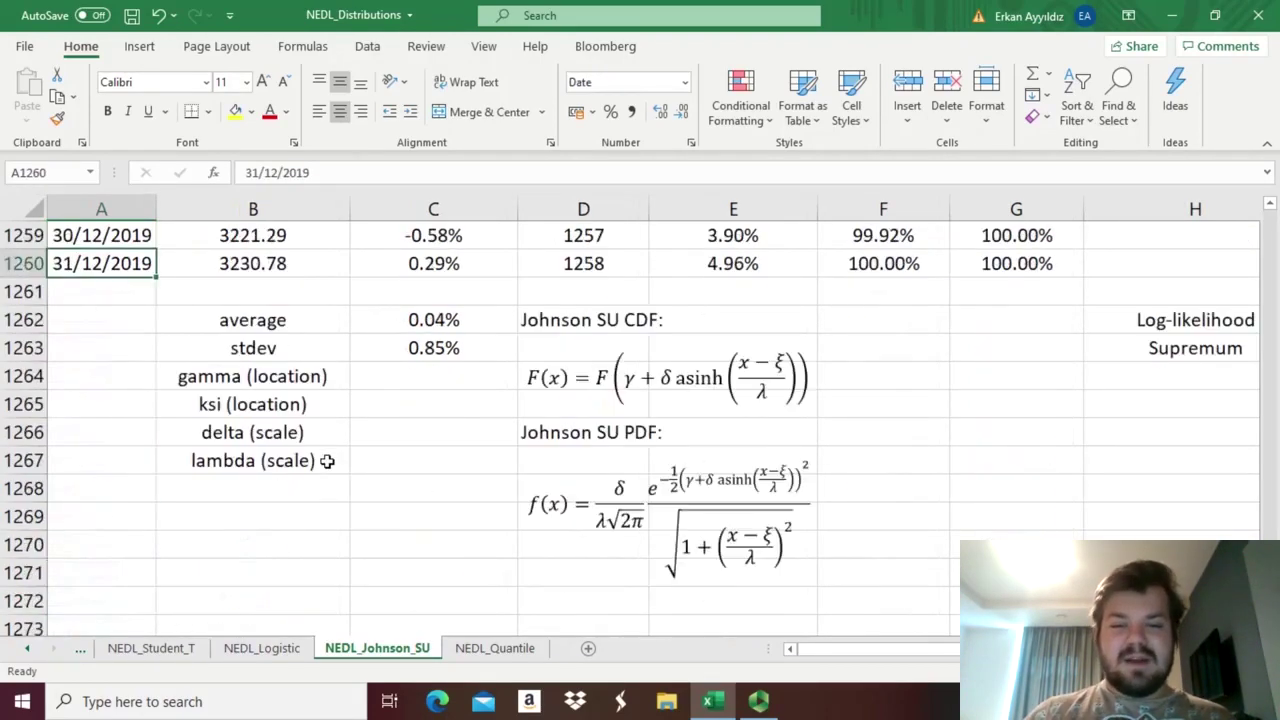
{"action": "left_click", "coordinate": [580, 314]}
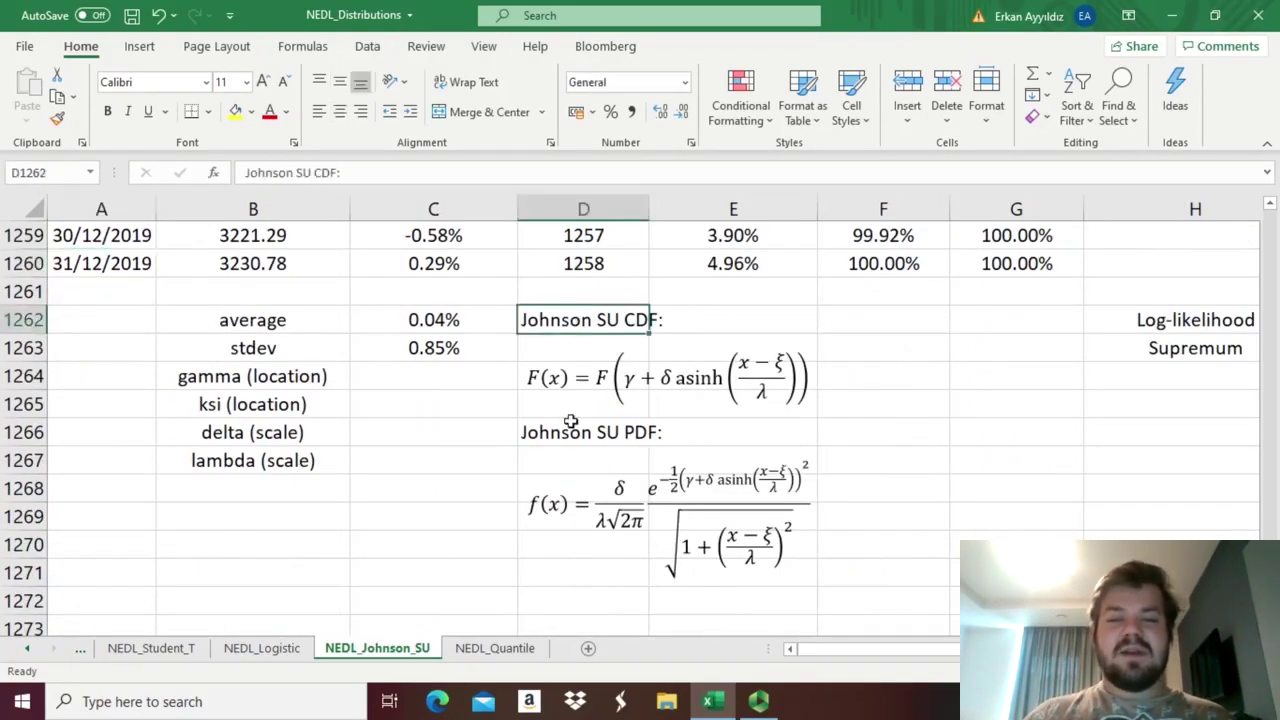
{"action": "left_click", "coordinate": [568, 408]}
- Point out the Johnson SU PDF formula and the gamma-to-lambda parameter labels
{"action": "left_click", "coordinate": [558, 442]}
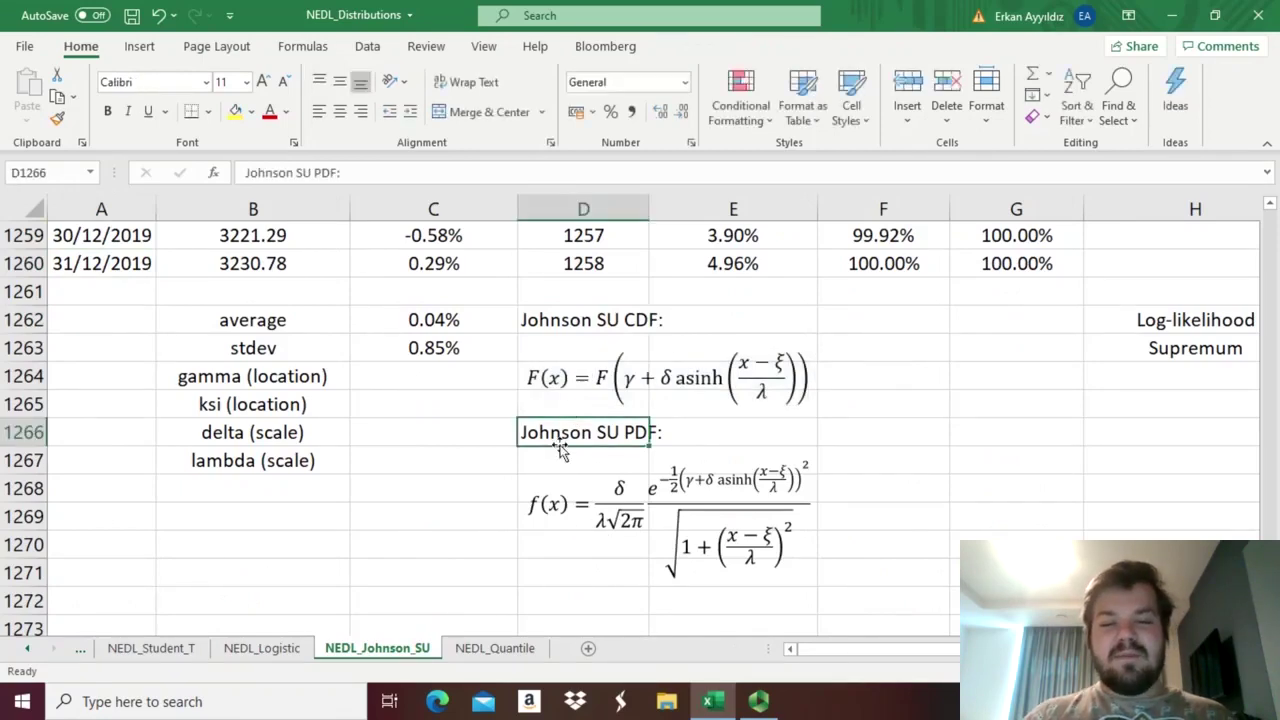
{"action": "left_click", "coordinate": [581, 508]}
{"action": "left_click", "coordinate": [574, 579]}
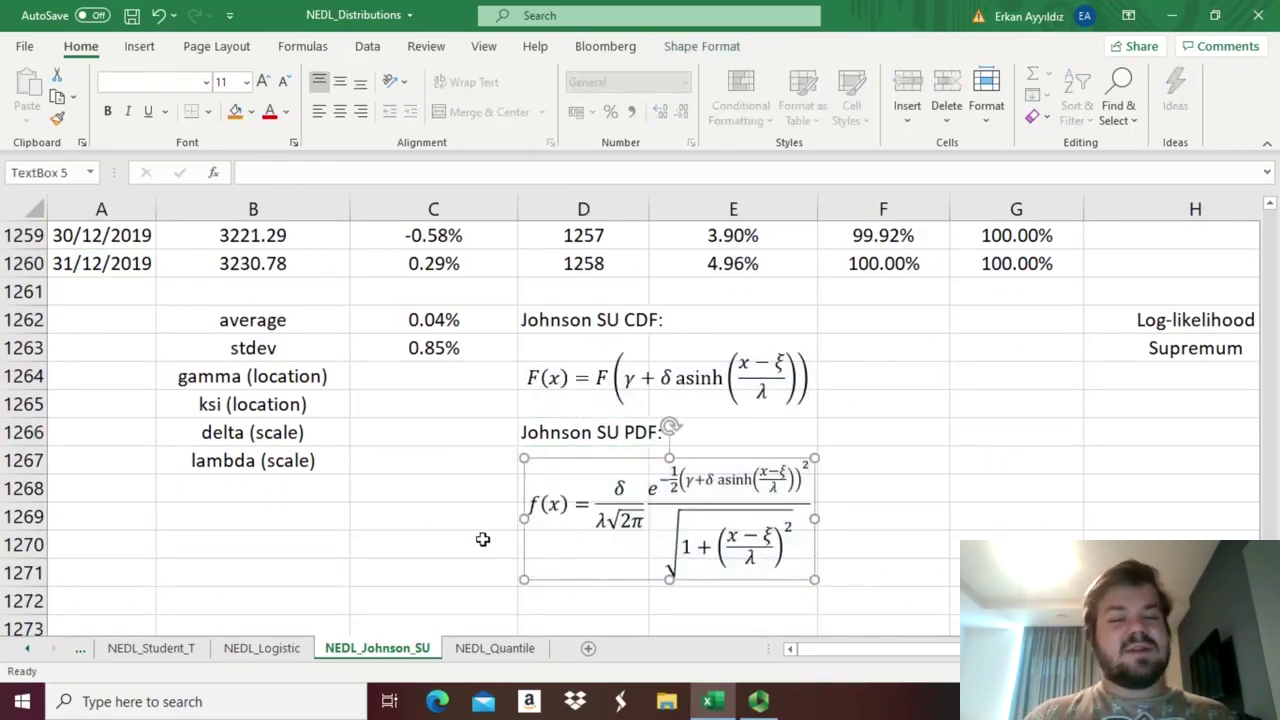
{"action": "left_click", "coordinate": [403, 515]}
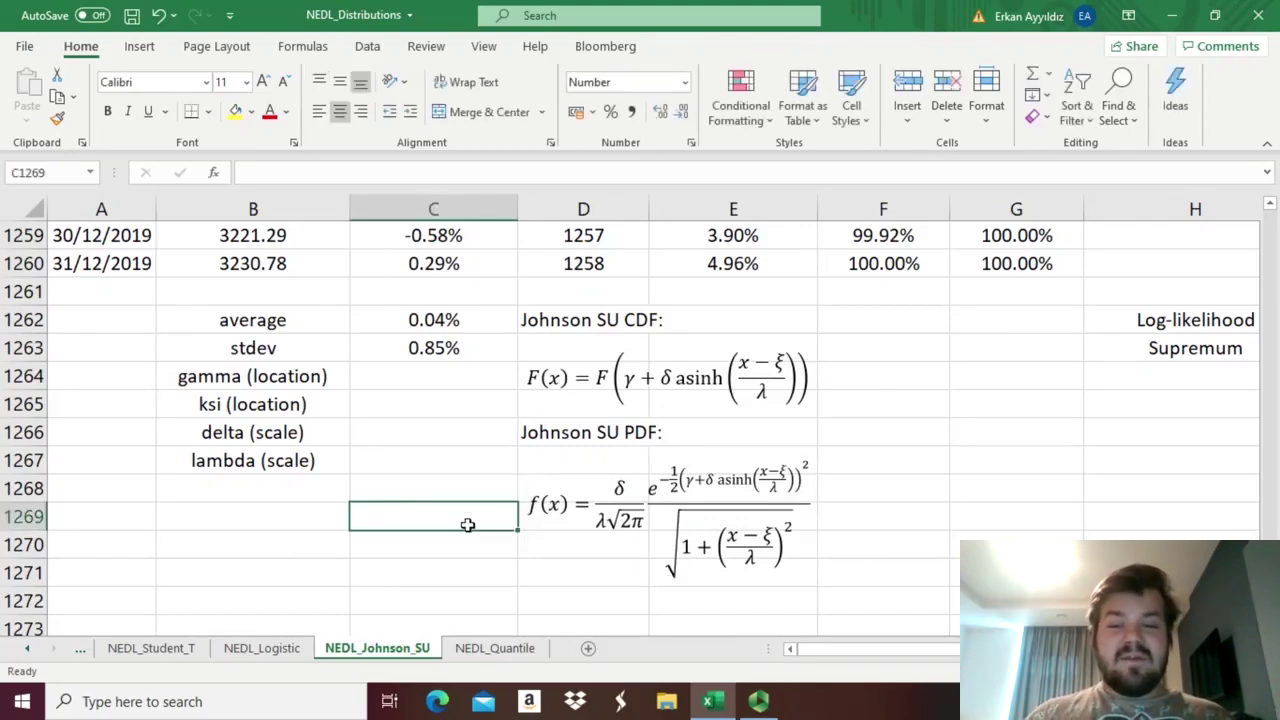
{"action": "left_click", "coordinate": [855, 385]}
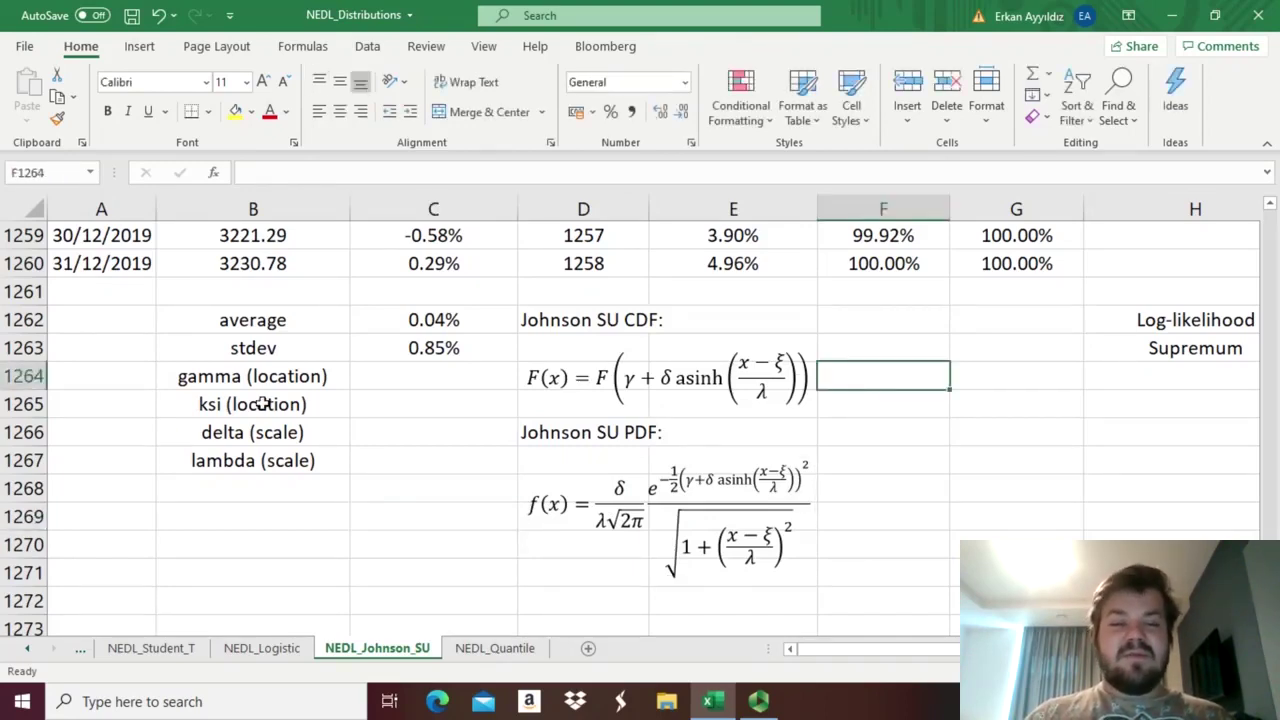
{"action": "left_click_drag", "start_coordinate": [253, 378], "coordinate": [263, 457]}
{"action": "left_click", "coordinate": [867, 383]}
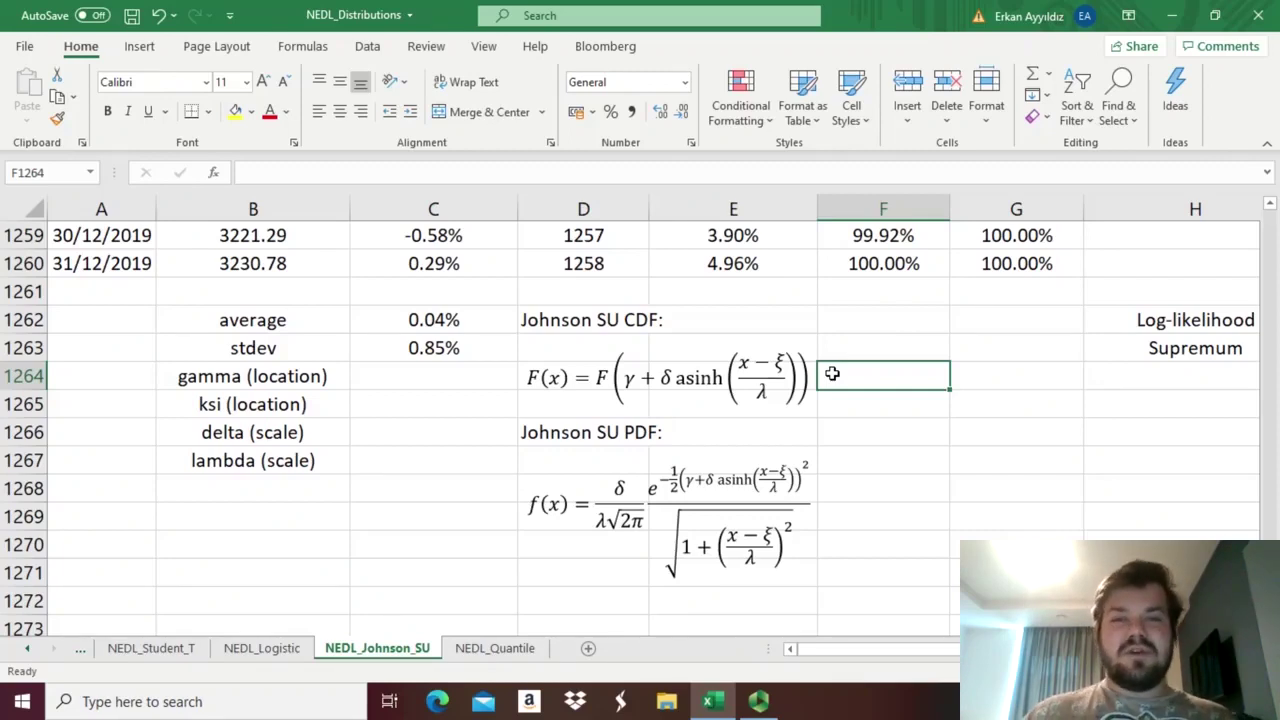
{"action": "left_click", "coordinate": [604, 383]}
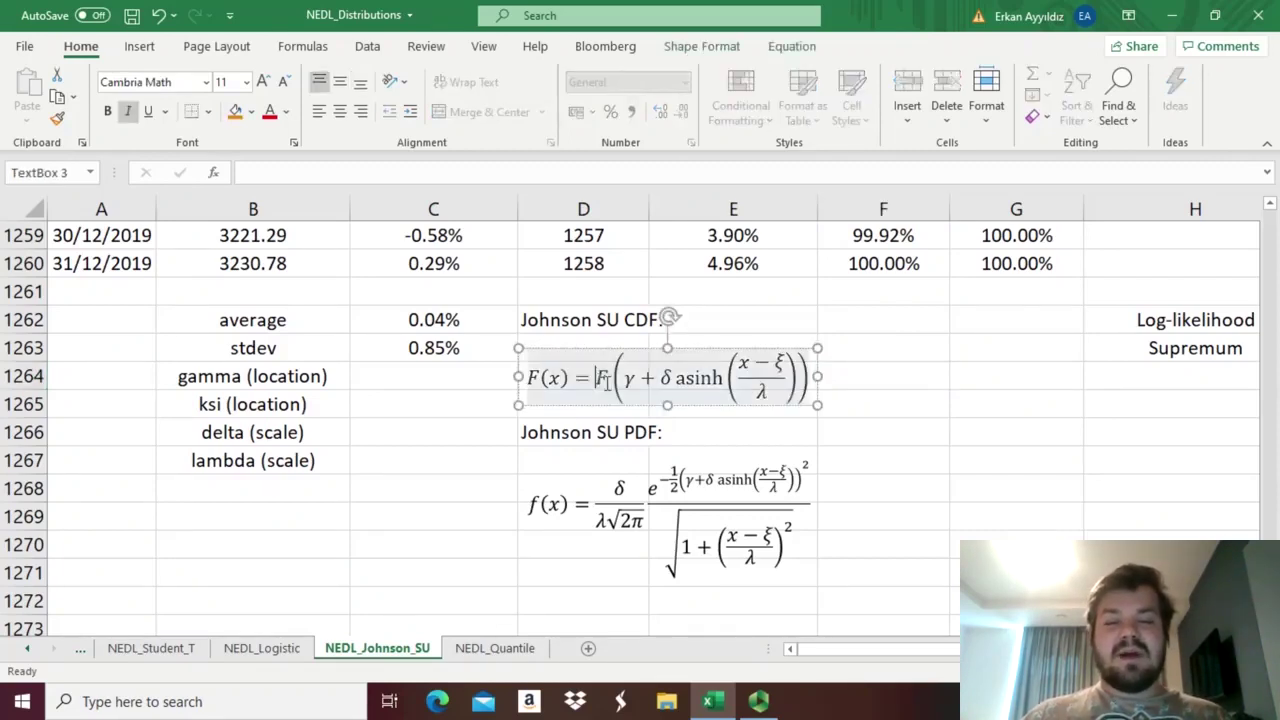
{"action": "double_click", "coordinate": [606, 383]}
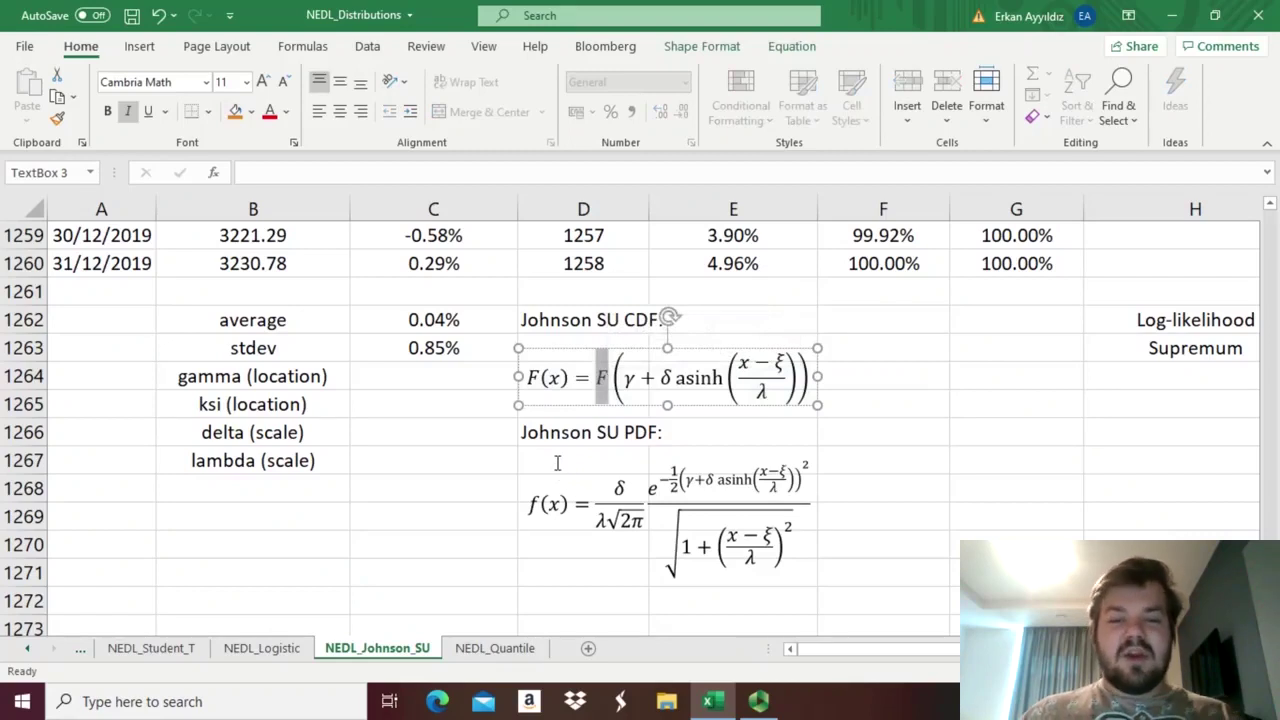
{"action": "left_click", "coordinate": [596, 376]}
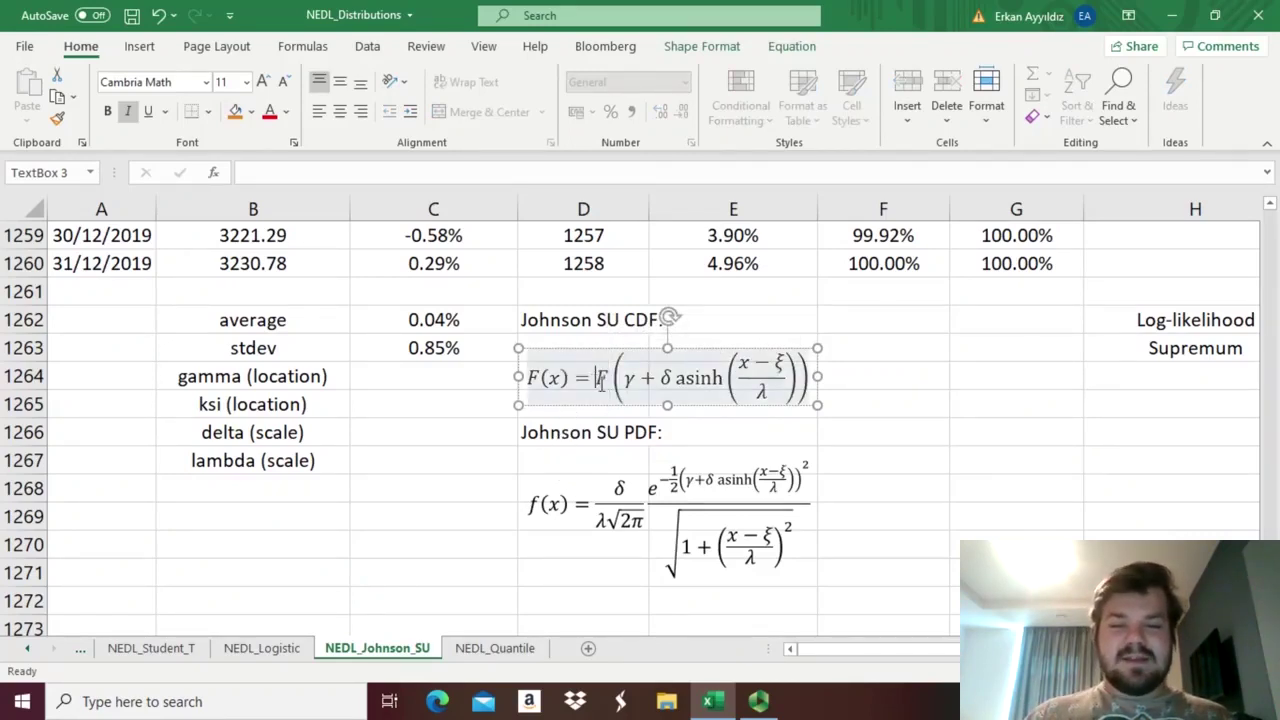
{"action": "double_click", "coordinate": [600, 383]}
{"action": "key", "text": "Right"}
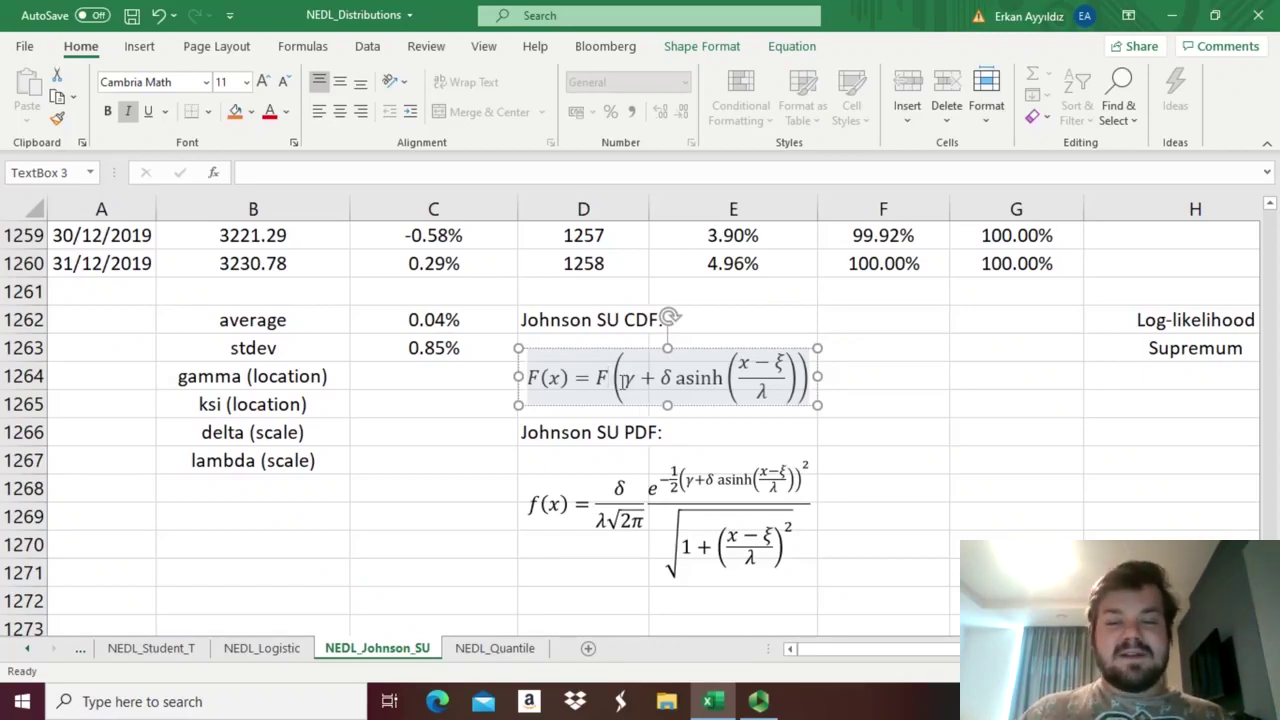
{"action": "left_click_drag", "start_coordinate": [623, 383], "coordinate": [740, 377]}
{"action": "left_click", "coordinate": [1078, 440]}
{"action": "left_click", "coordinate": [871, 404]}
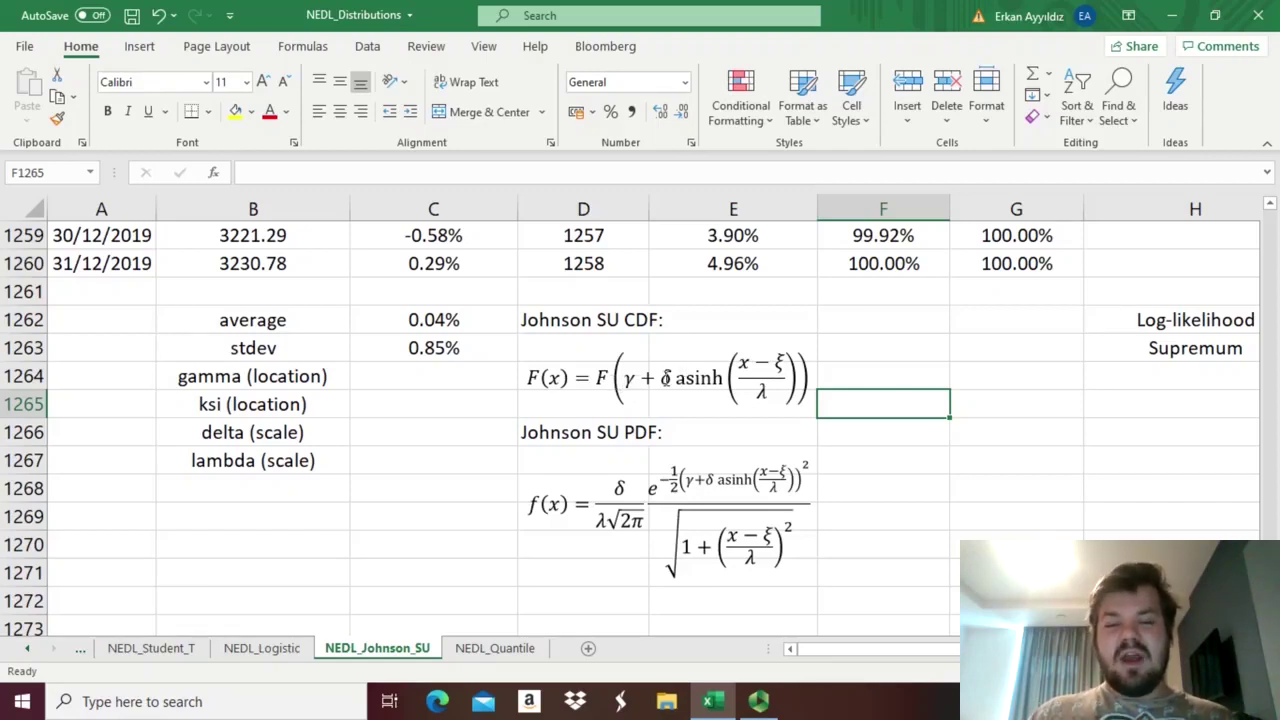
{"action": "left_click", "coordinate": [668, 382]}
{"action": "double_click", "coordinate": [668, 382]}
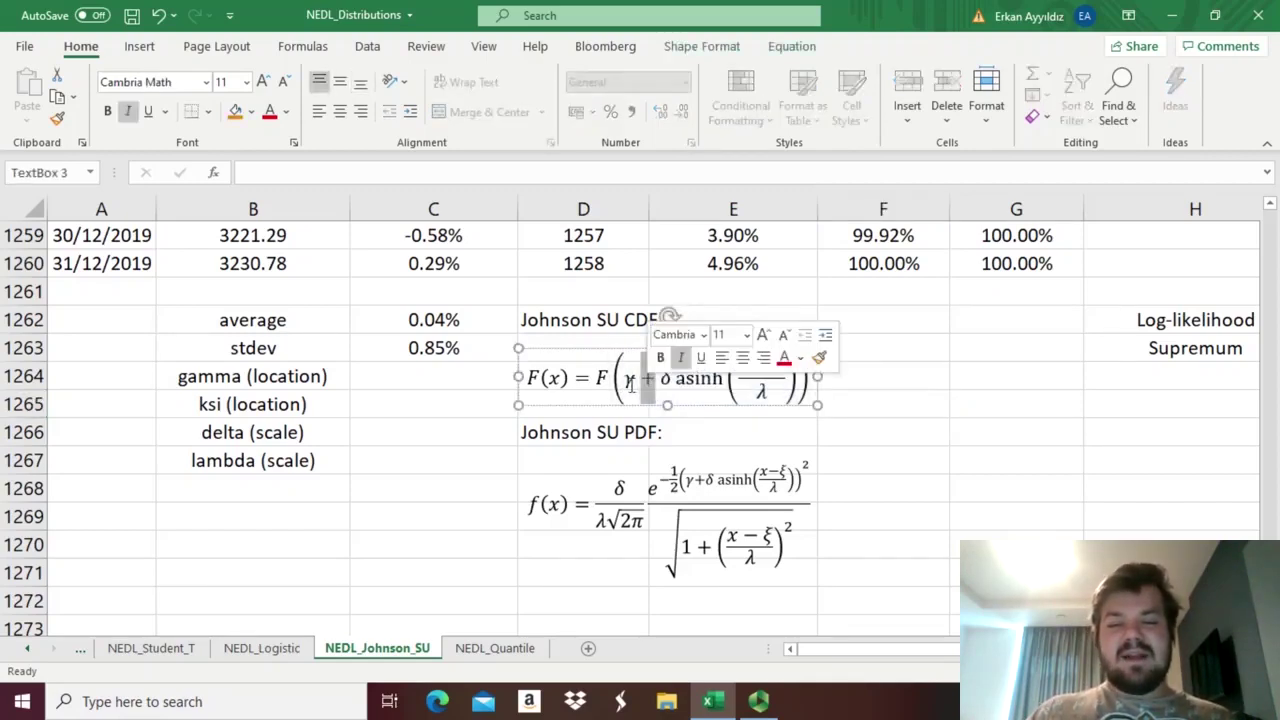
{"action": "triple_click", "coordinate": [692, 390]}
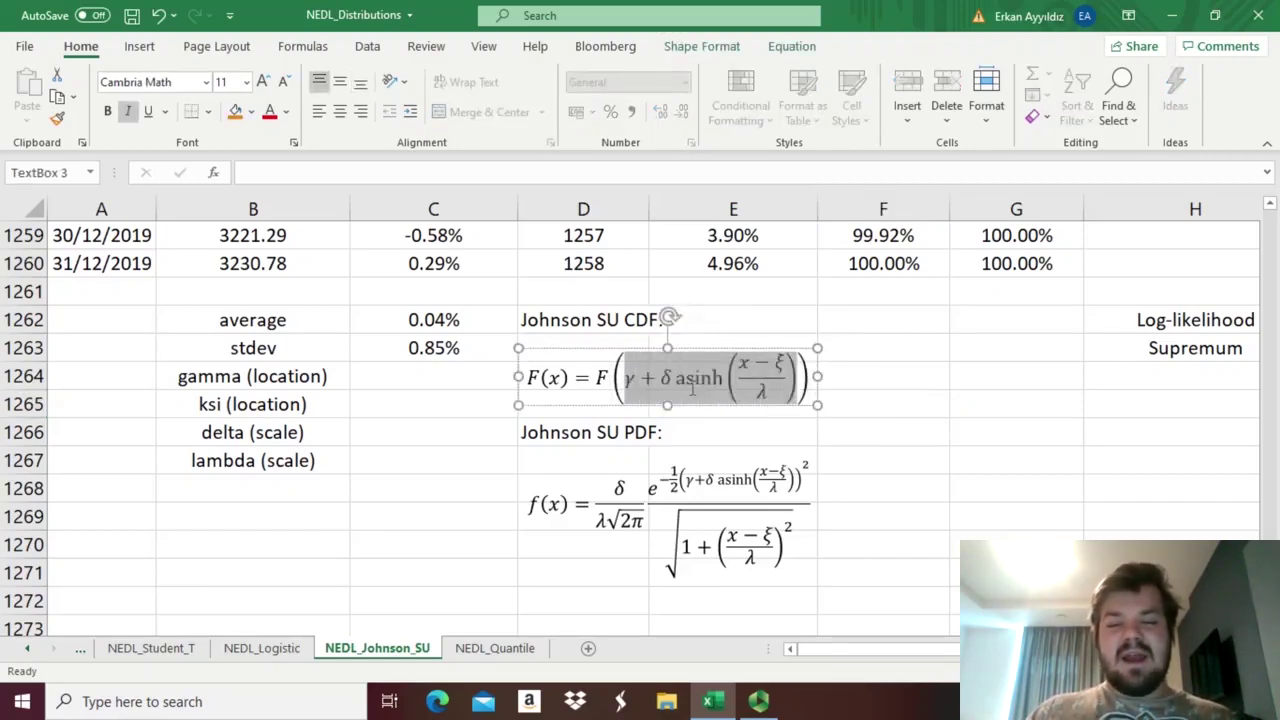
{"action": "left_click", "coordinate": [849, 399]}
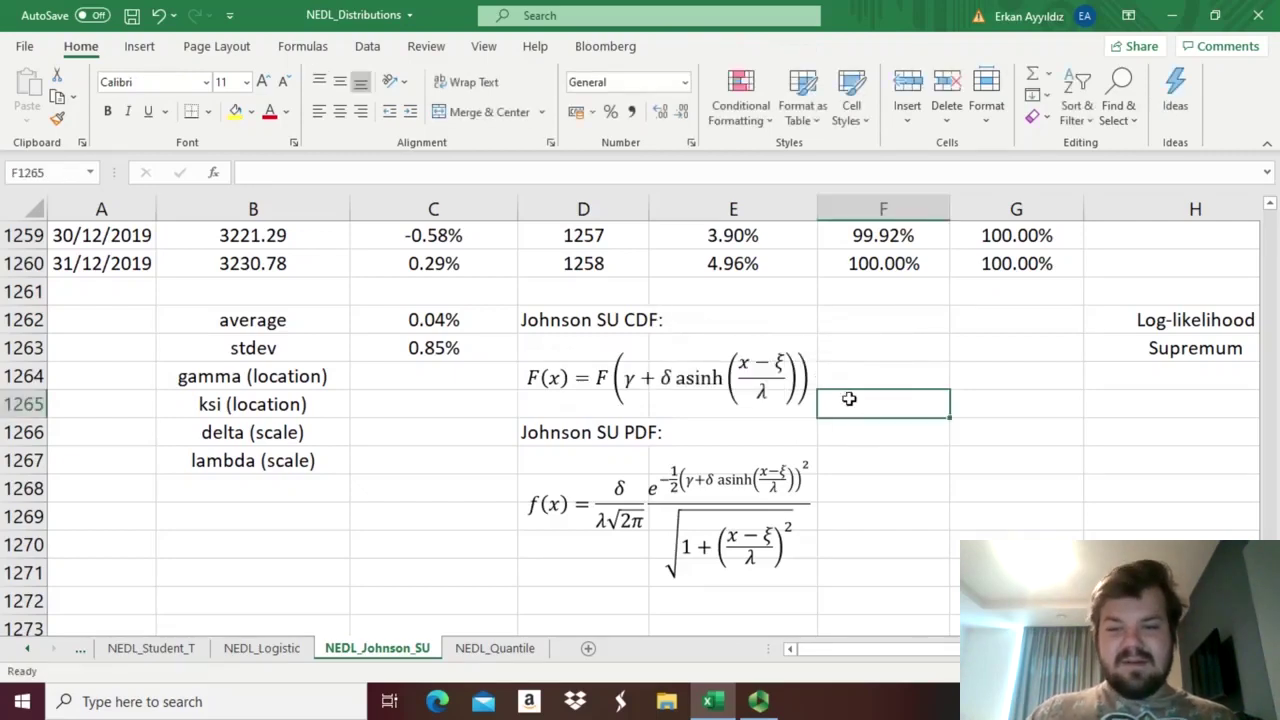
{"action": "left_click", "coordinate": [530, 380]}
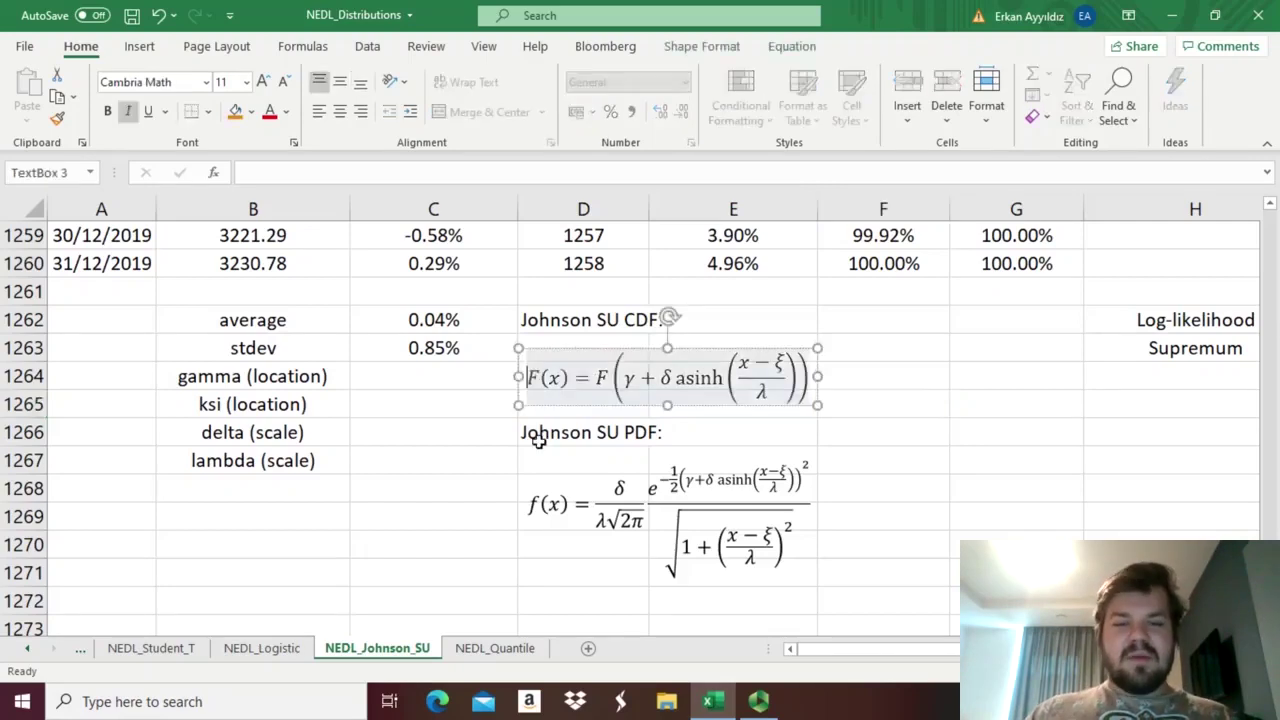
{"action": "left_click", "coordinate": [540, 508]}
{"action": "left_click", "coordinate": [497, 507]}
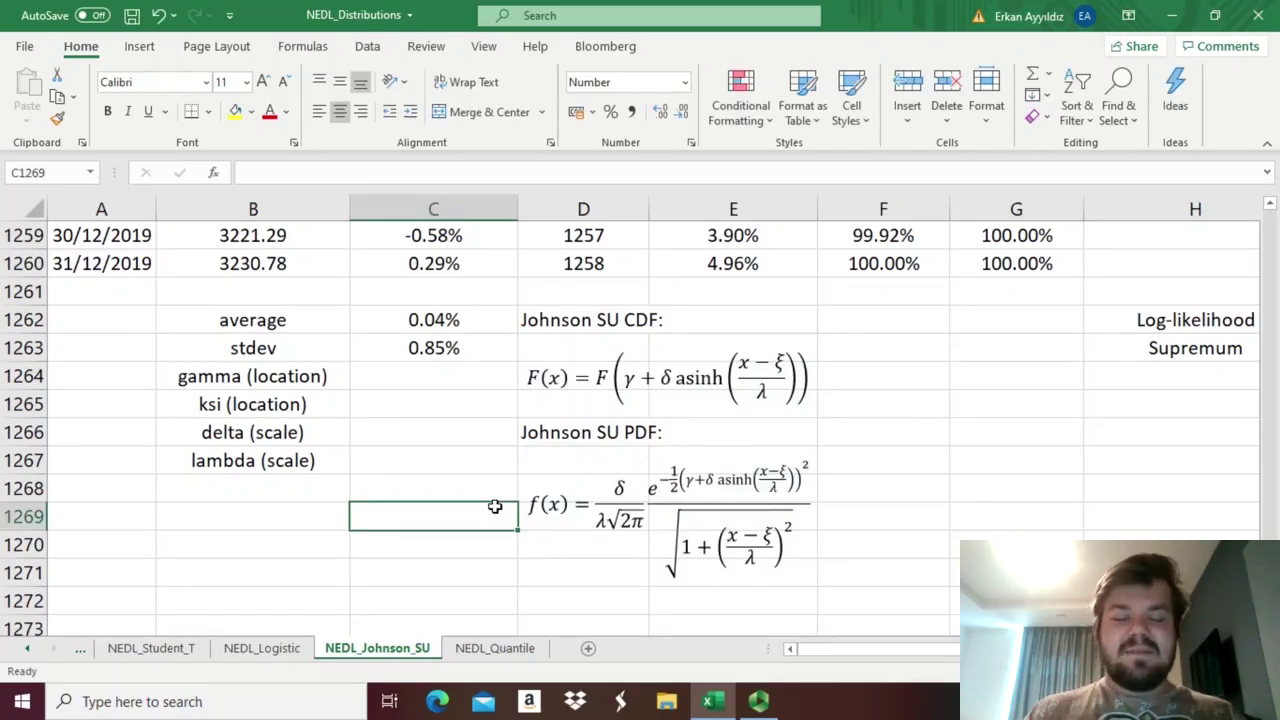
{"action": "left_click_drag", "start_coordinate": [282, 378], "coordinate": [352, 455]}
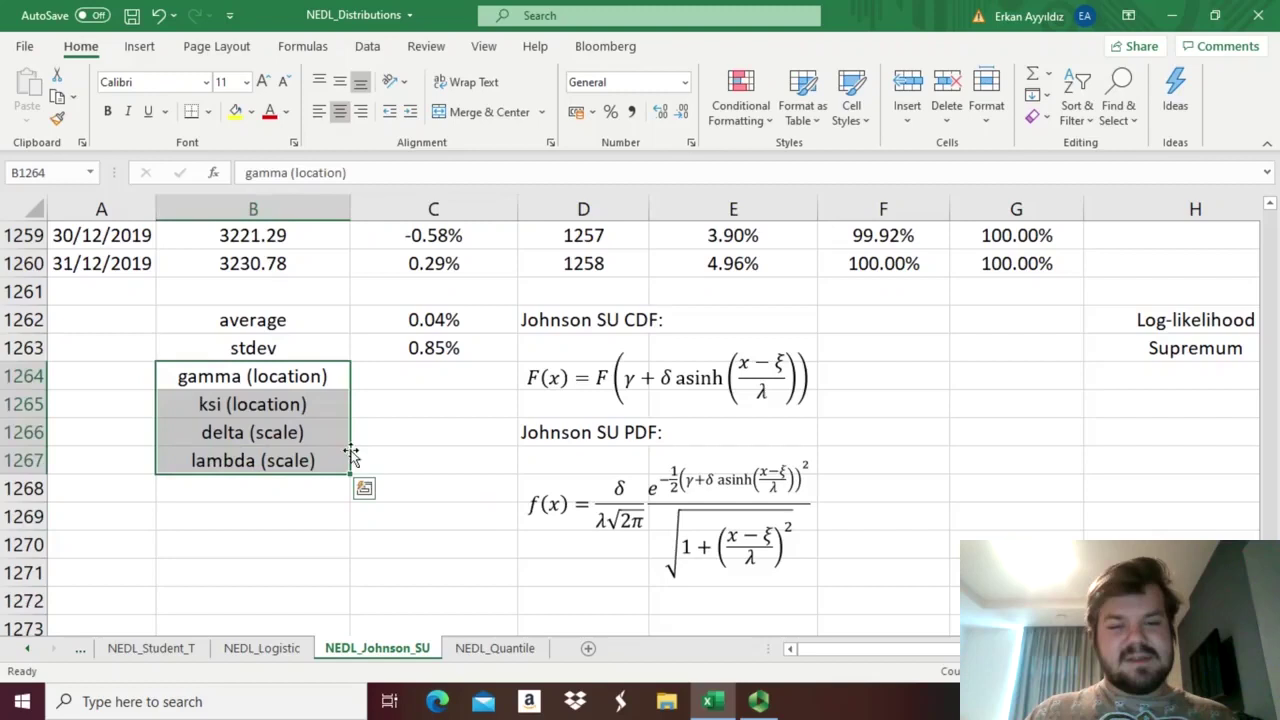
{"action": "left_click", "coordinate": [459, 517]}
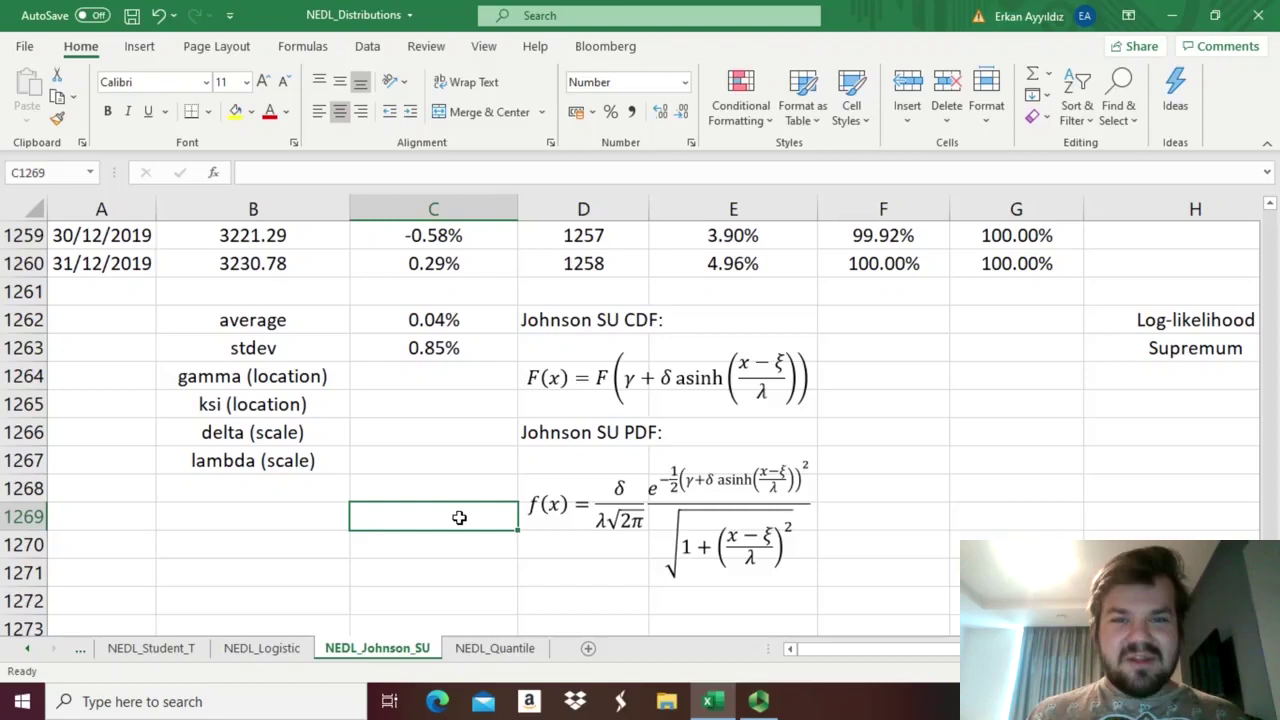
{"action": "left_click_drag", "start_coordinate": [290, 380], "coordinate": [300, 462]}
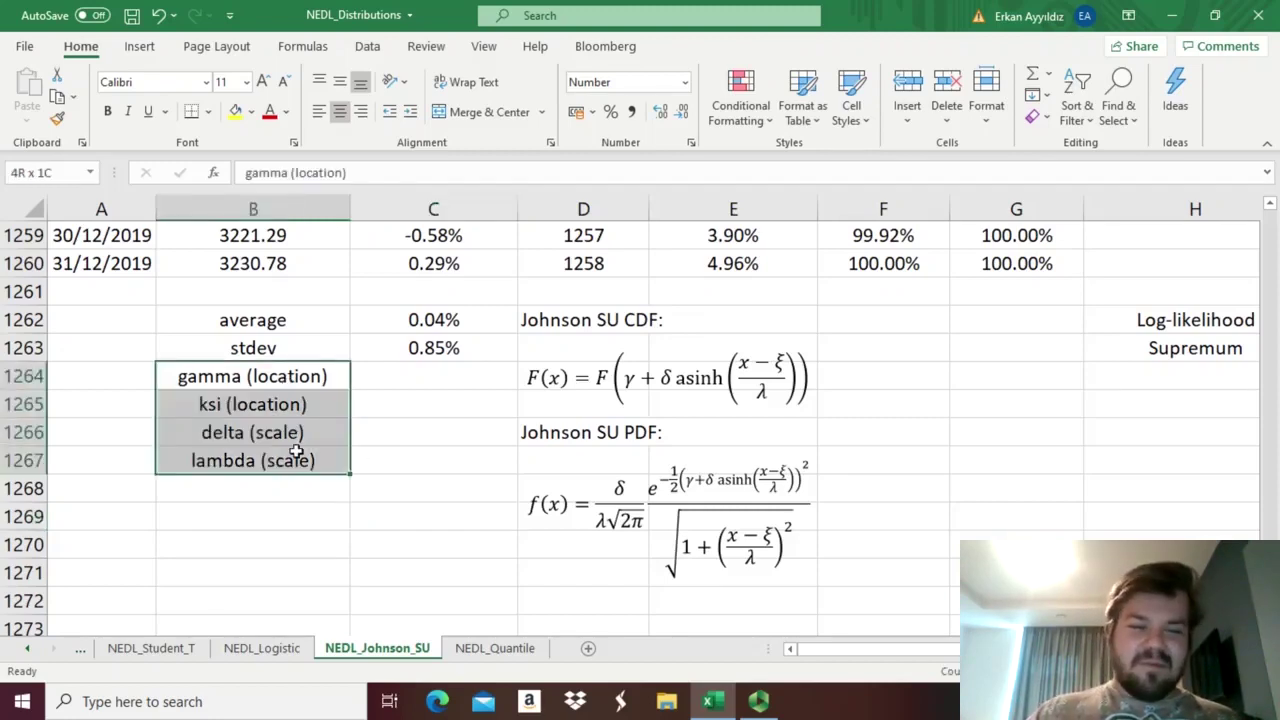
{"action": "left_click", "coordinate": [453, 514]}
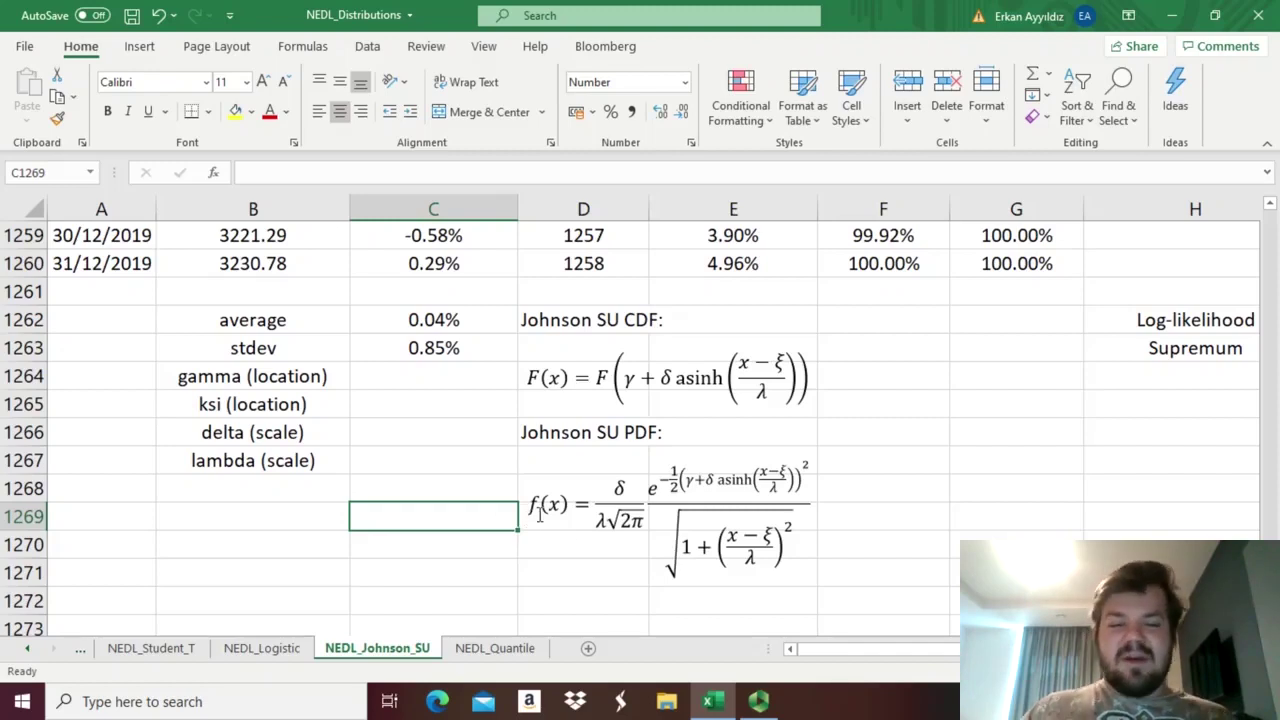
{"action": "left_click_drag", "start_coordinate": [251, 376], "coordinate": [246, 452]}
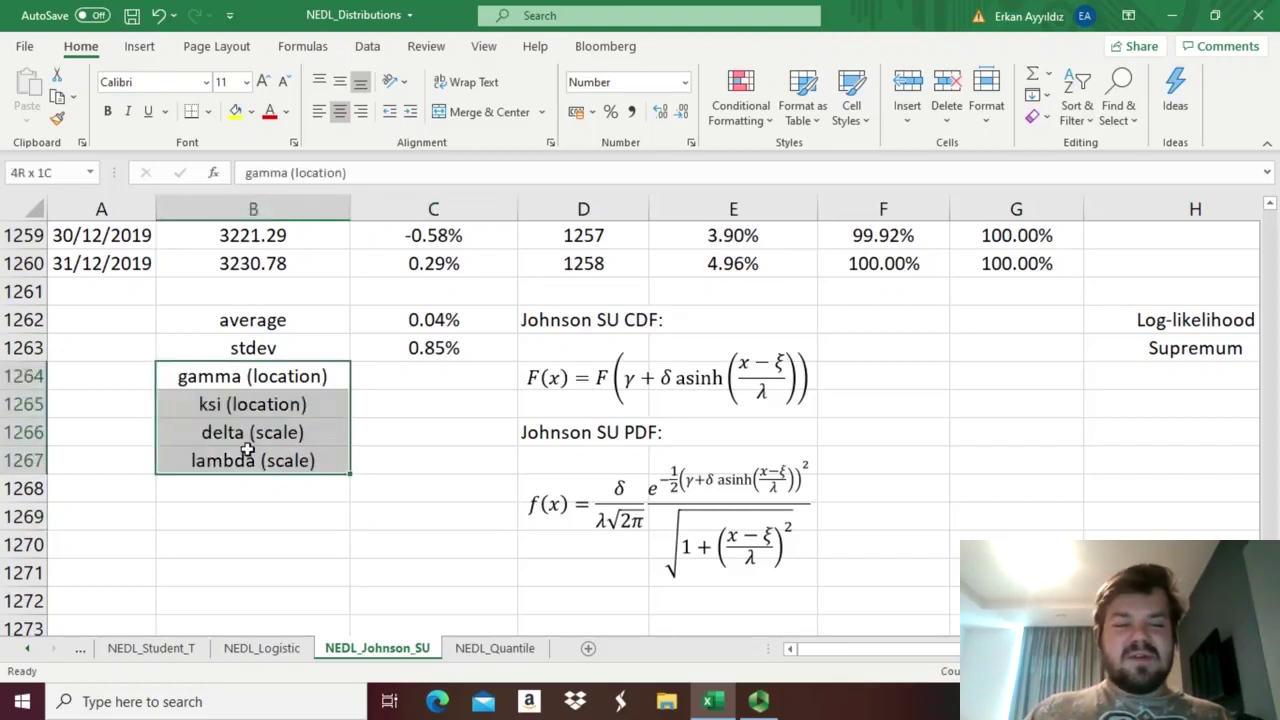
{"action": "left_click", "coordinate": [538, 550]}
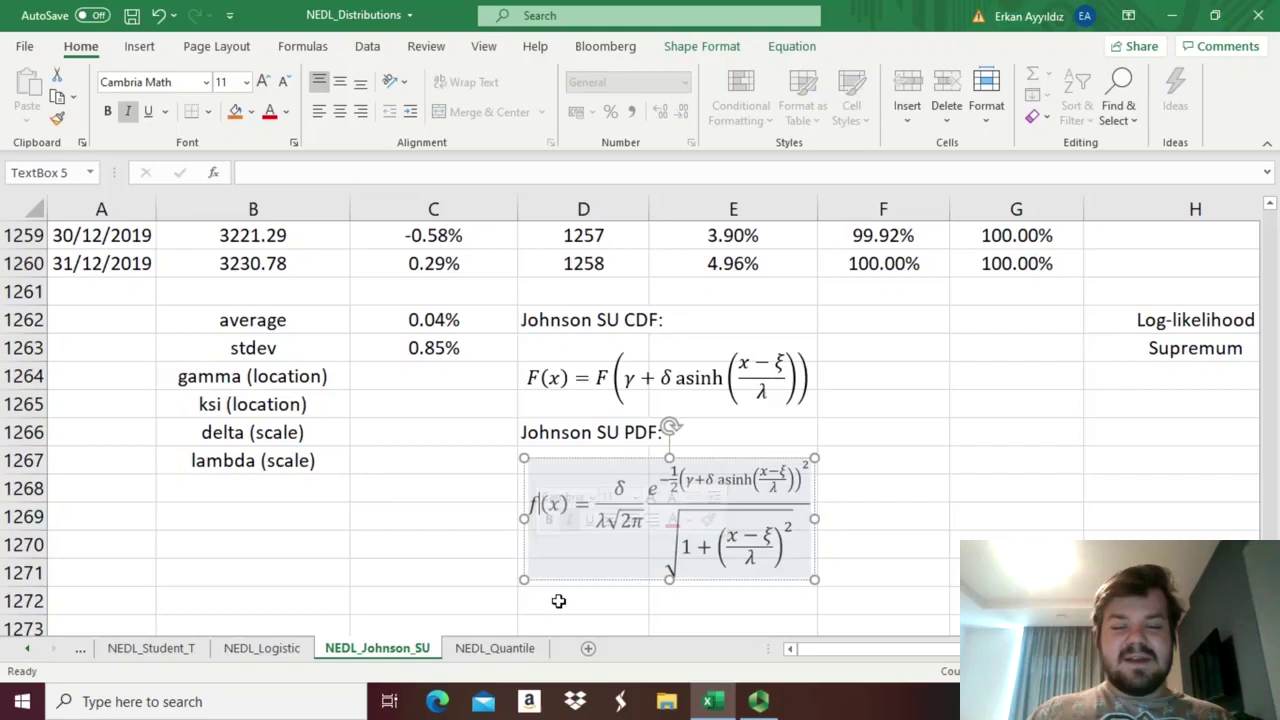
{"action": "left_click", "coordinate": [549, 580]}
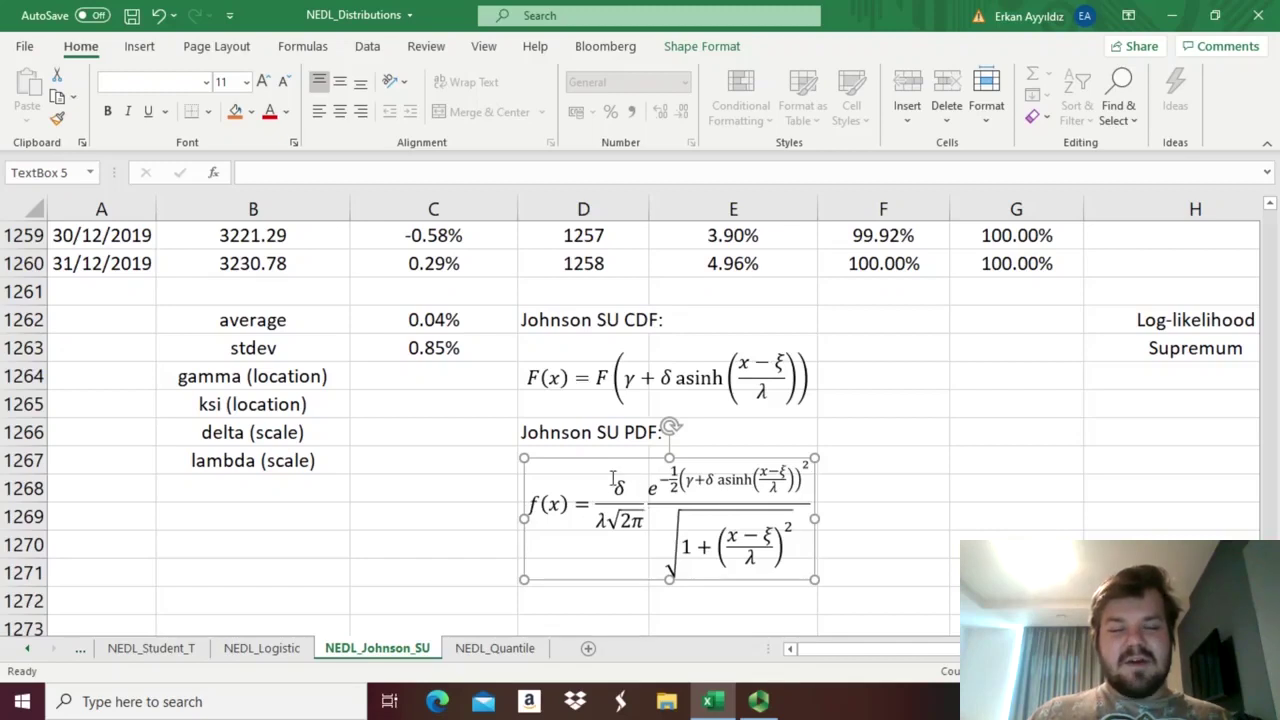
{"action": "double_click", "coordinate": [668, 543]}
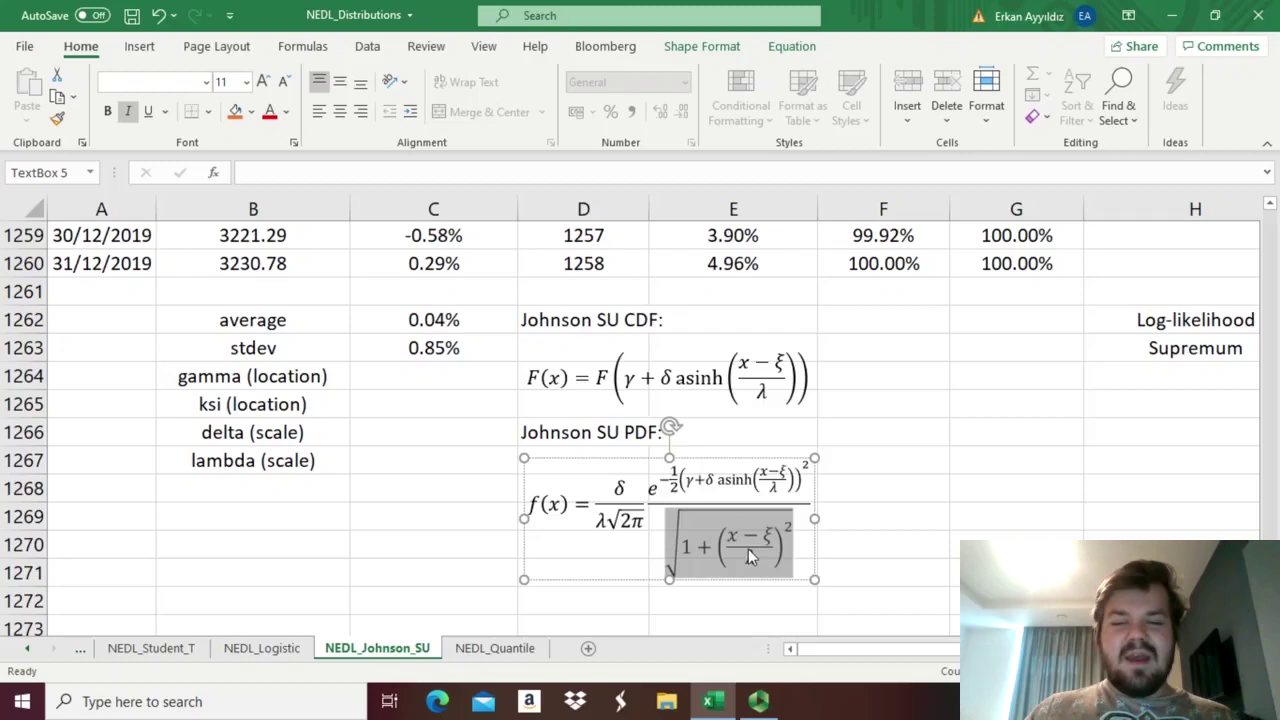
{"action": "left_click", "coordinate": [733, 483]}
{"action": "left_click", "coordinate": [733, 483]}
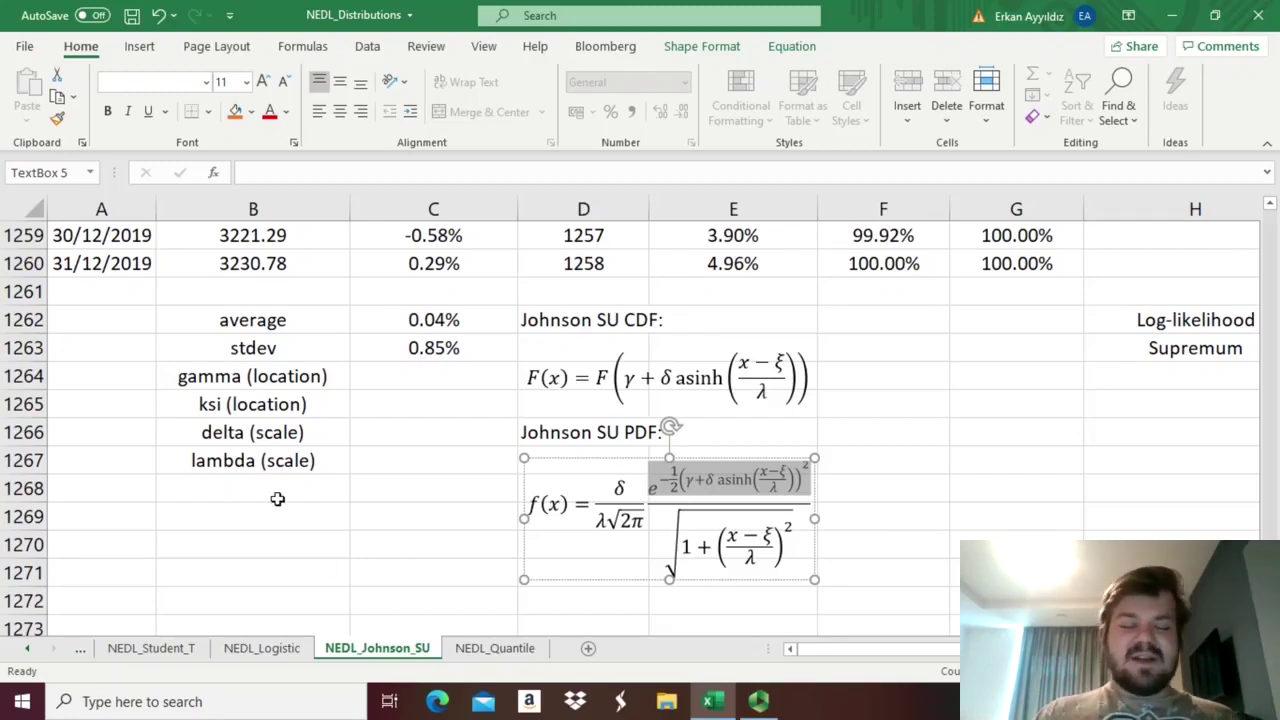
- Enter 0 as the starting value for gamma and ksi in C1264:C1265
{"action": "left_click", "coordinate": [374, 383]}
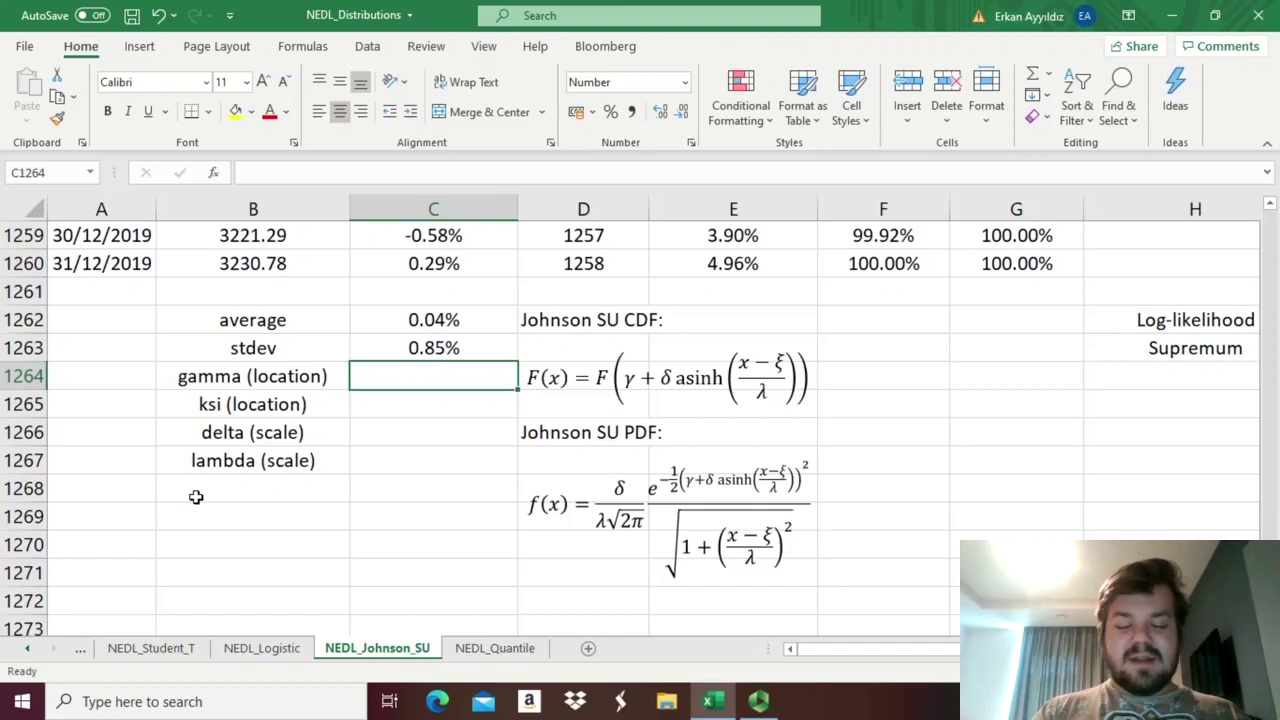
{"action": "type", "text": "0"}
{"action": "key", "text": "Return"}
{"action": "type", "text": "0000"}
{"action": "key", "text": "Return"}
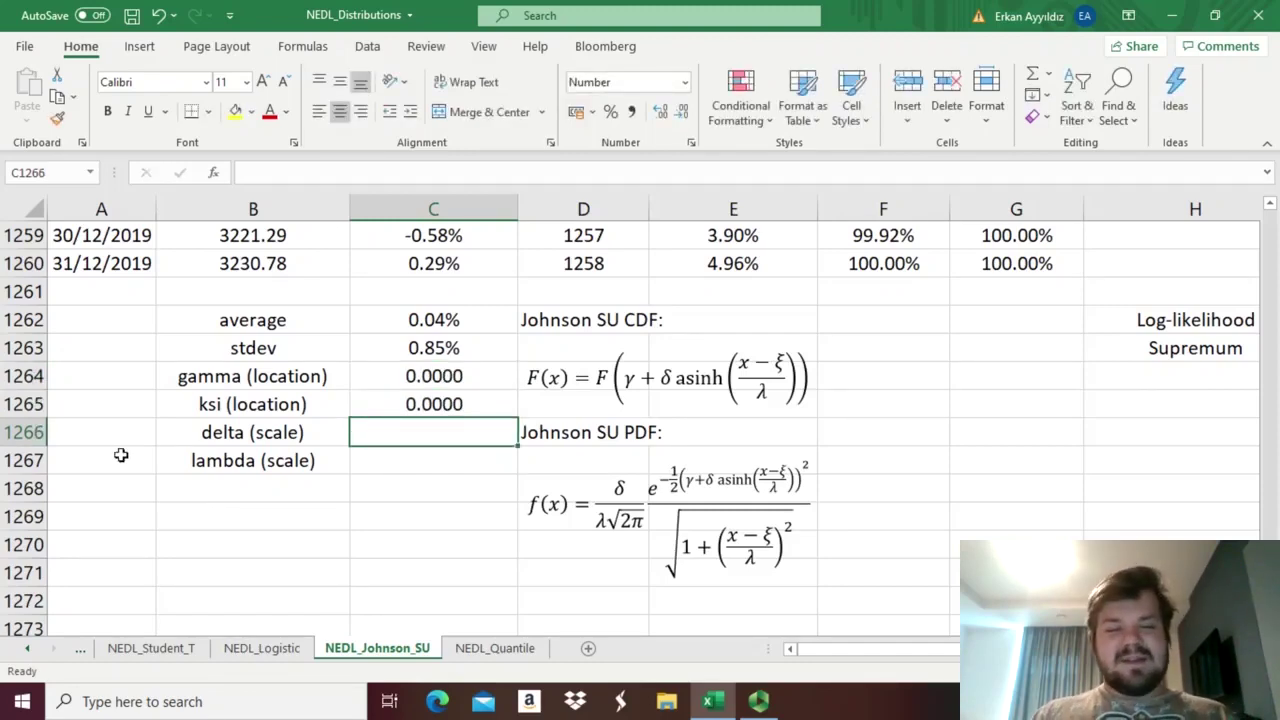
- Enter 1 as the starting value for delta and lambda
{"action": "left_click_drag", "start_coordinate": [252, 428], "coordinate": [256, 462]}
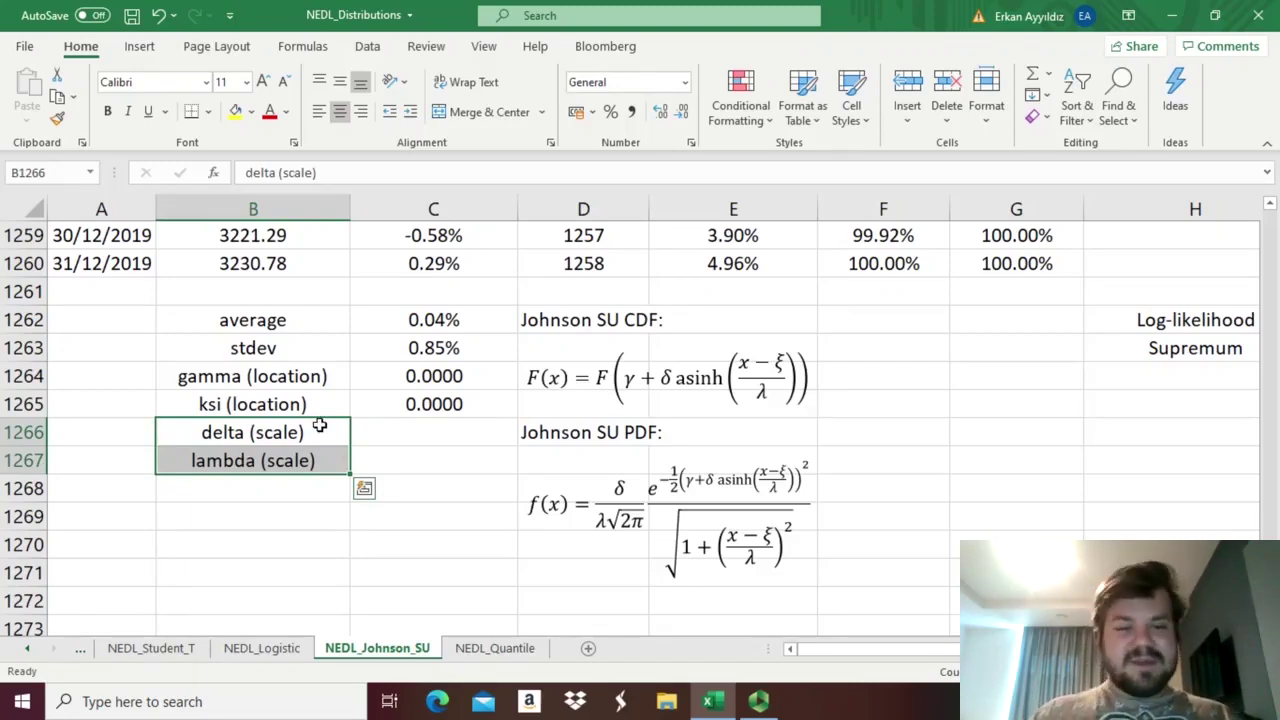
{"action": "left_click", "coordinate": [416, 433]}
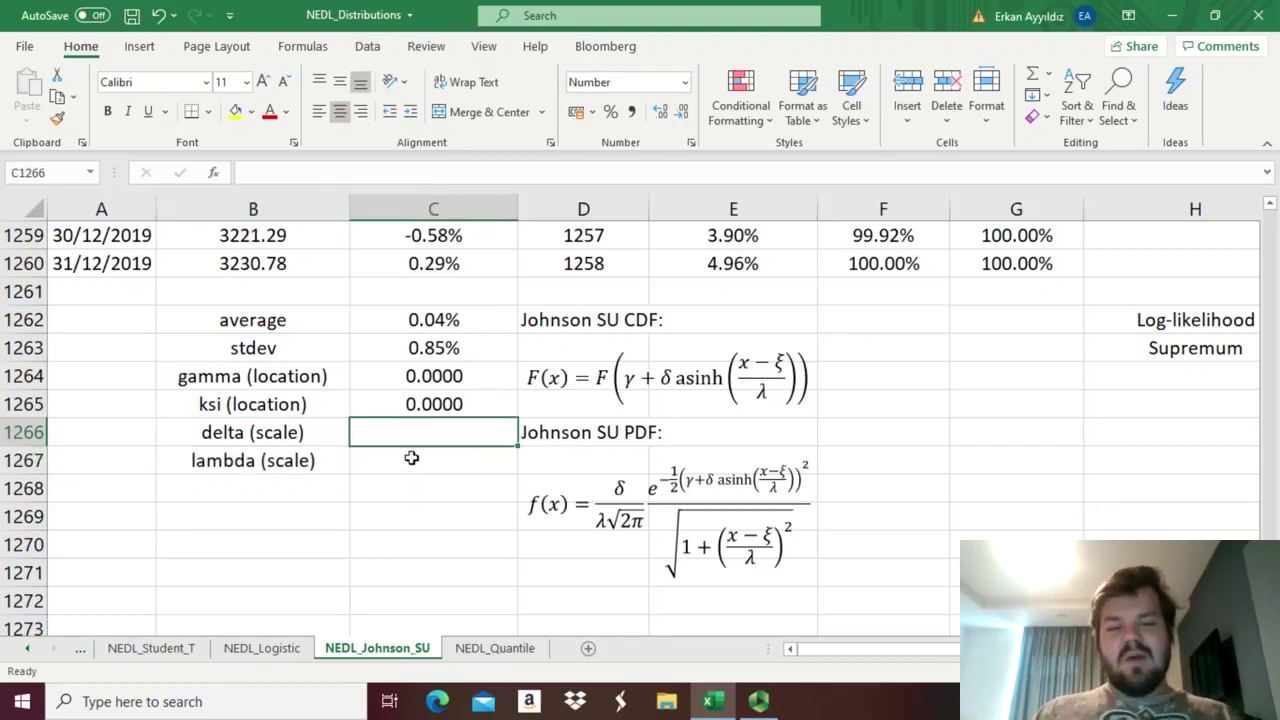
{"action": "type", "text": "1"}
{"action": "key", "text": "Return"}
{"action": "type", "text": "1"}
{"action": "left_click", "coordinate": [399, 510]}
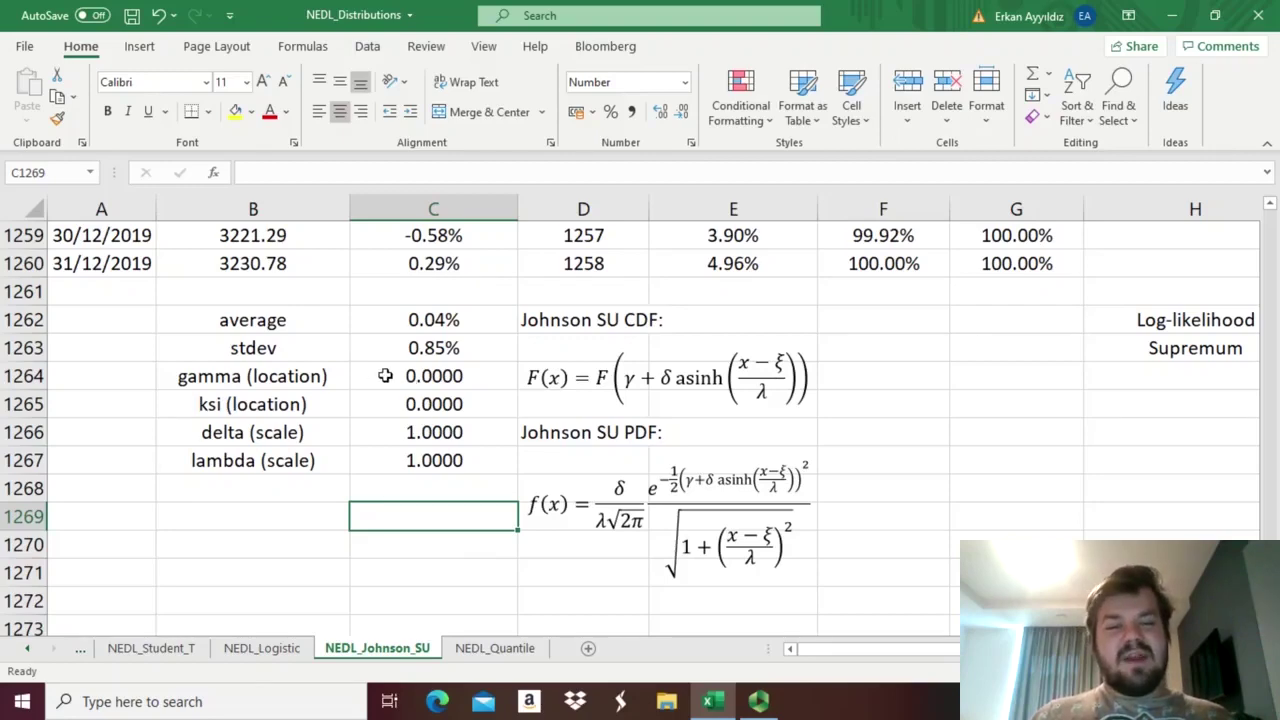
{"action": "left_click_drag", "start_coordinate": [378, 372], "coordinate": [386, 449]}
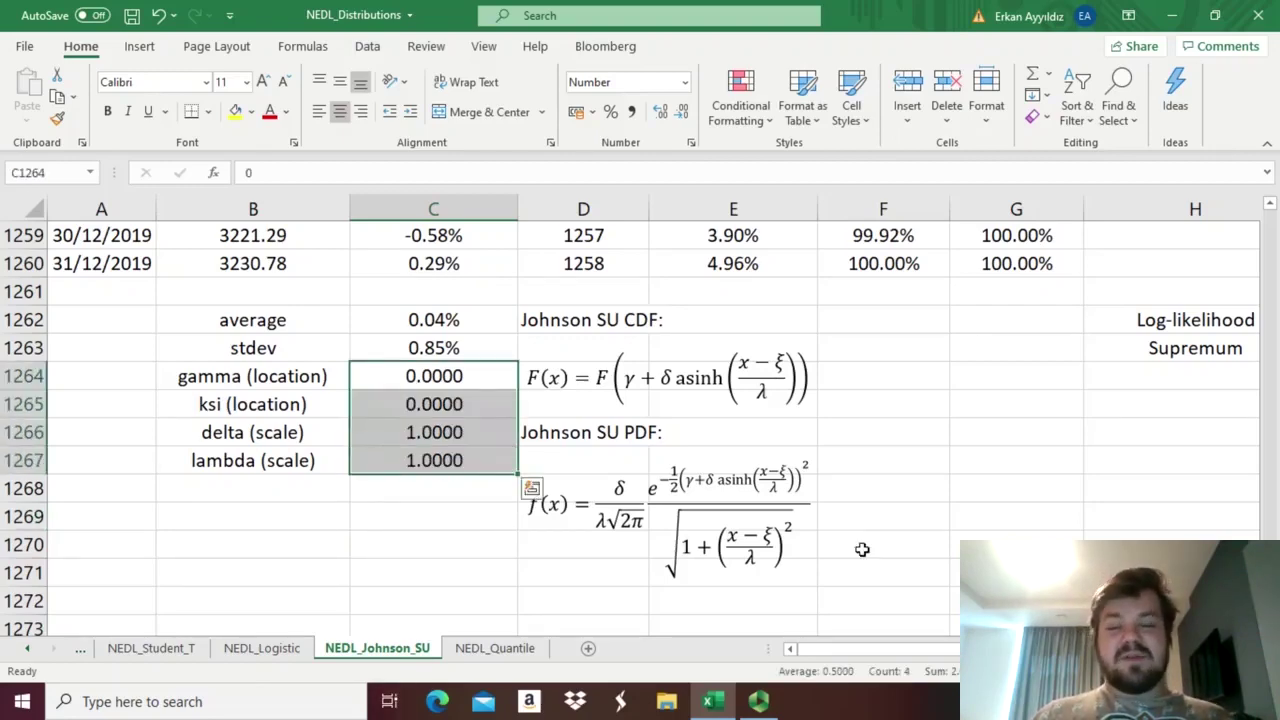
- Return to the top of the sheet and start the I3 formula with =LN(
{"action": "left_click", "coordinate": [1013, 263]}
{"action": "key", "text": "ctrl+Up"}
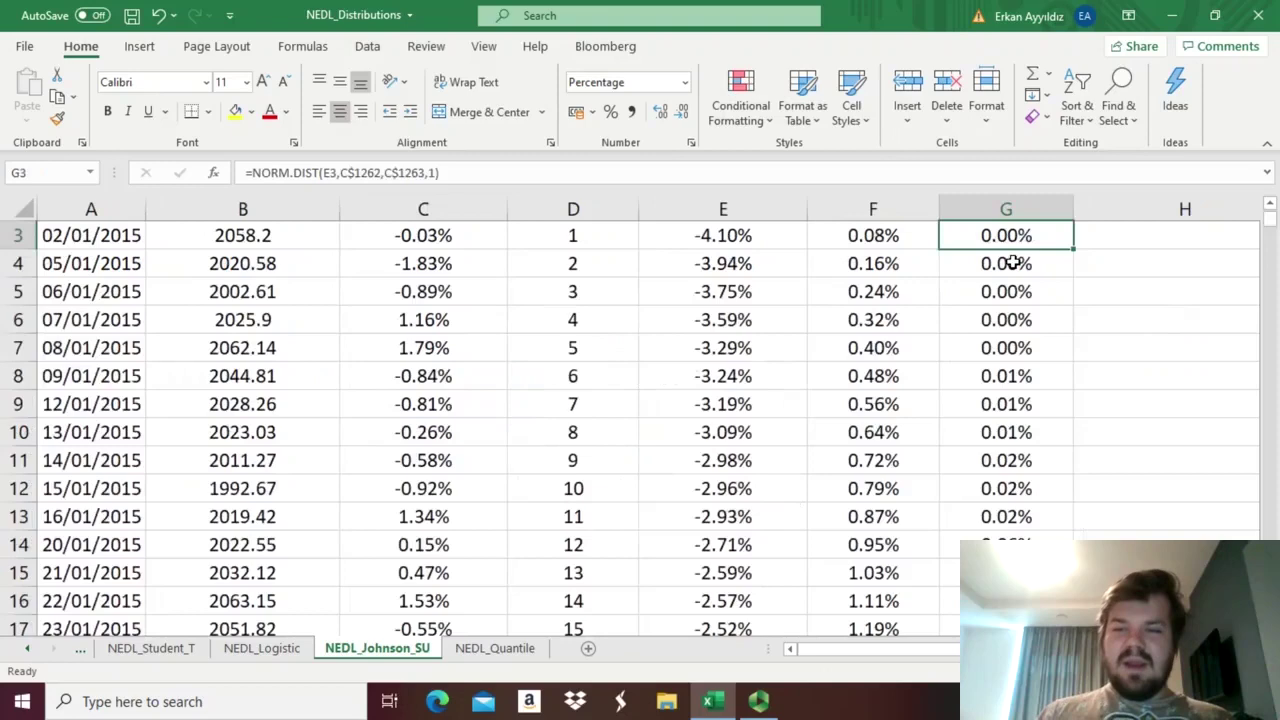
{"action": "scroll", "coordinate": [1014, 300], "scroll_direction": "up", "scroll_amount": 1}
{"action": "left_click_drag", "start_coordinate": [1143, 289], "coordinate": [1074, 286]}
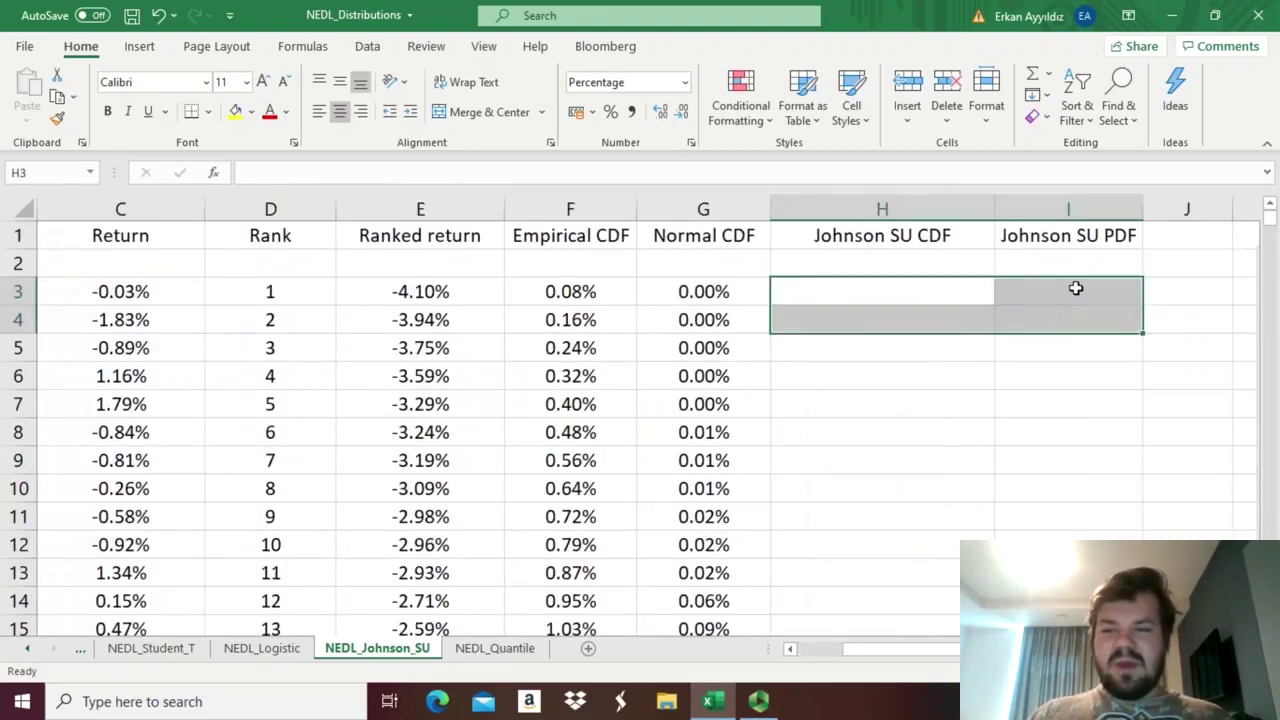
{"action": "left_click", "coordinate": [1074, 286]}
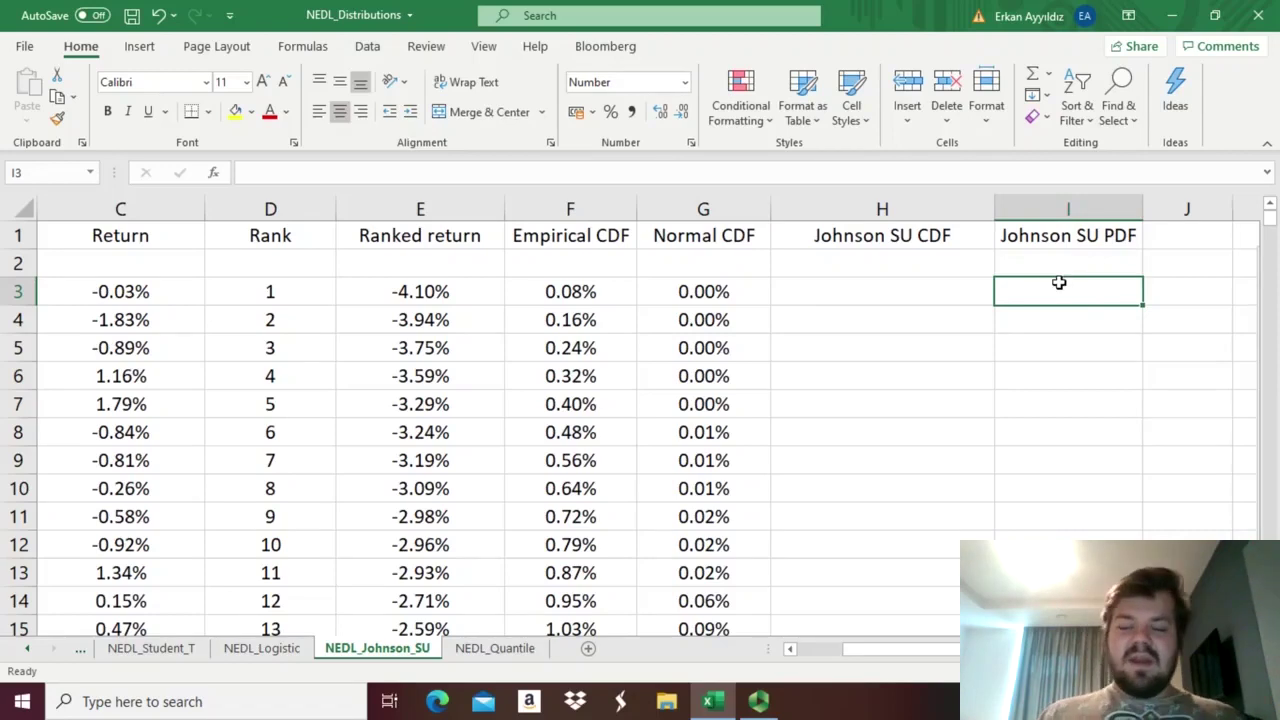
{"action": "type", "text": "="}
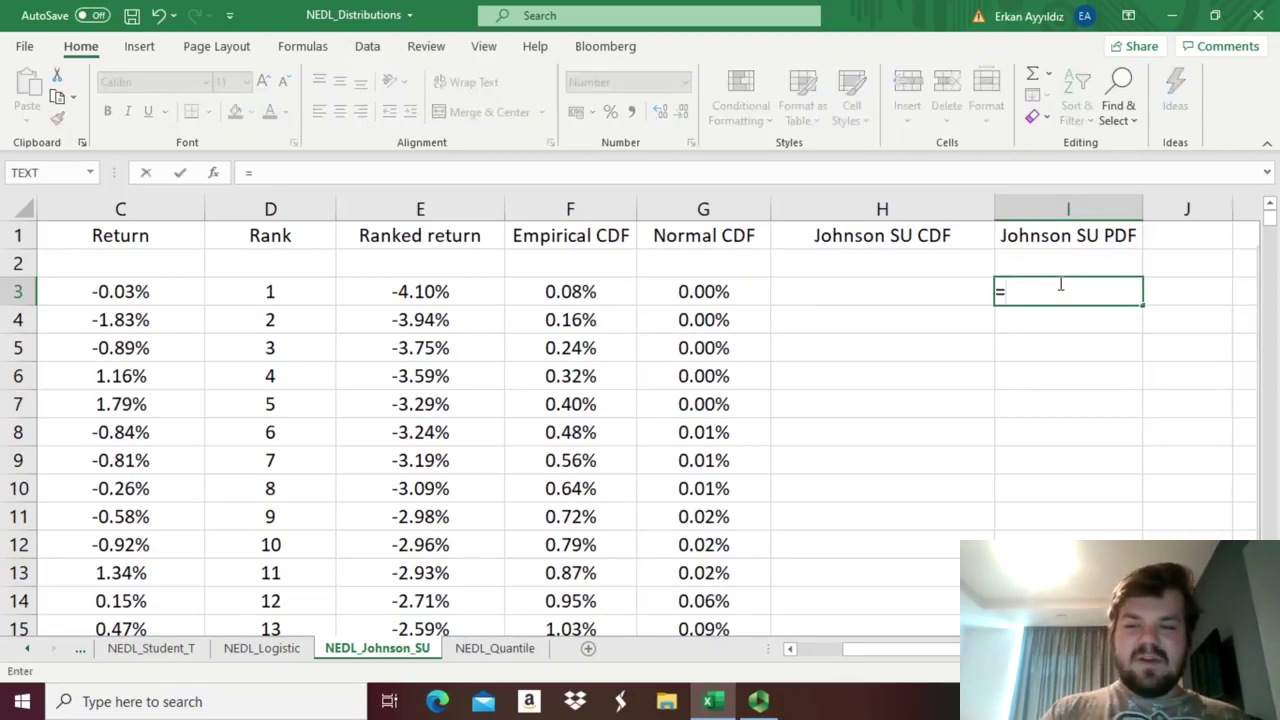
{"action": "type", "text": "LN("}
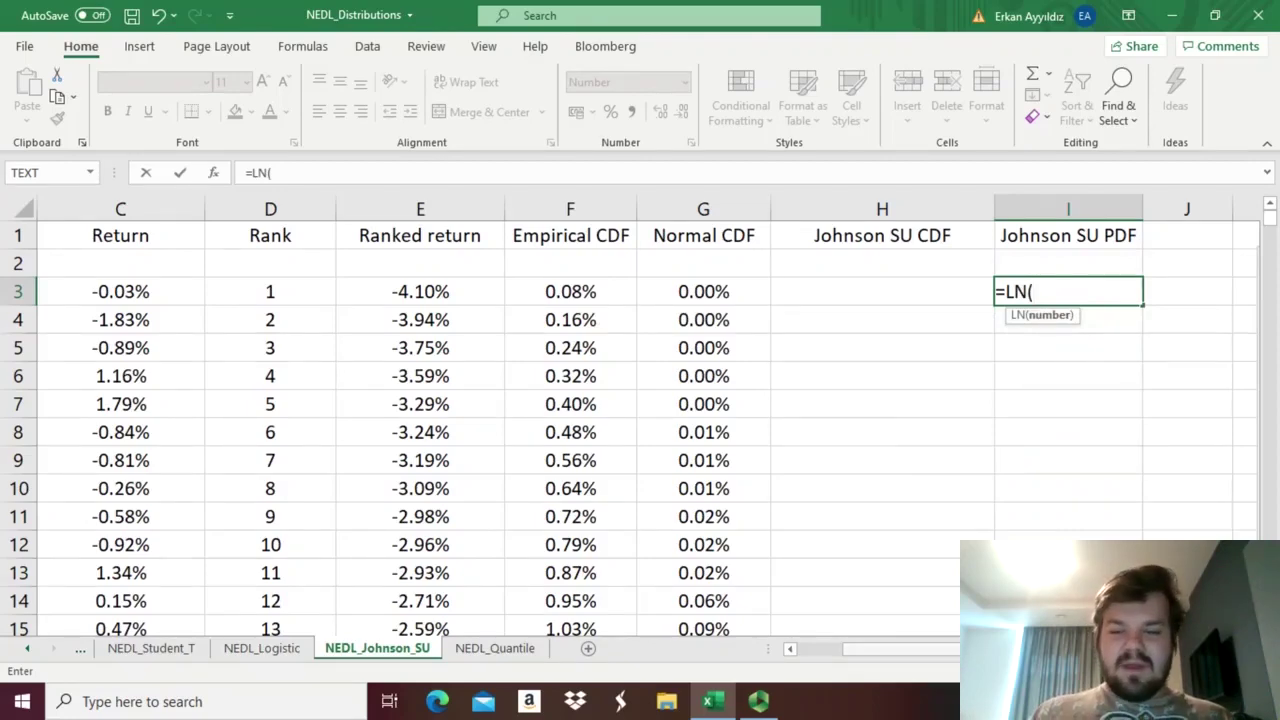
- Add C$1266/(C$1267*SQRT(2*PI()))* to the I3 formula with the rows locked
{"action": "left_click_drag", "start_coordinate": [900, 649], "coordinate": [877, 651]}
{"action": "left_click_drag", "start_coordinate": [1272, 204], "coordinate": [1270, 625]}
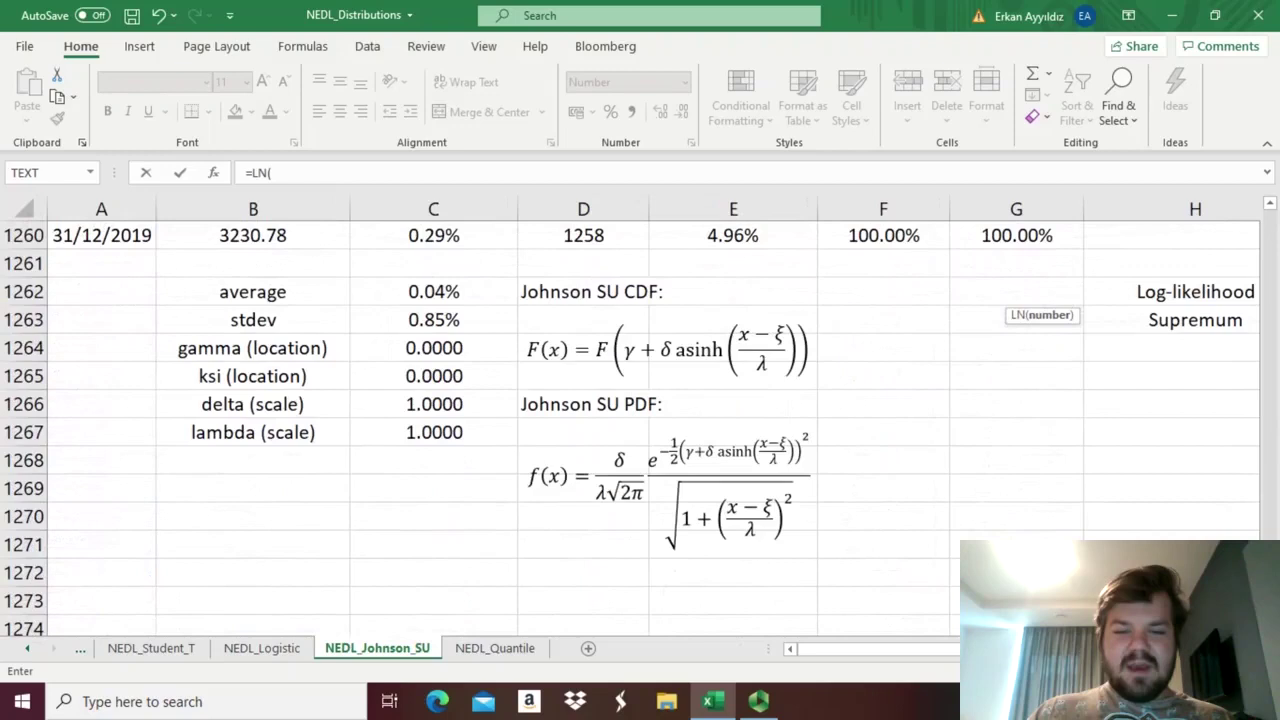
{"action": "left_click", "coordinate": [283, 177]}
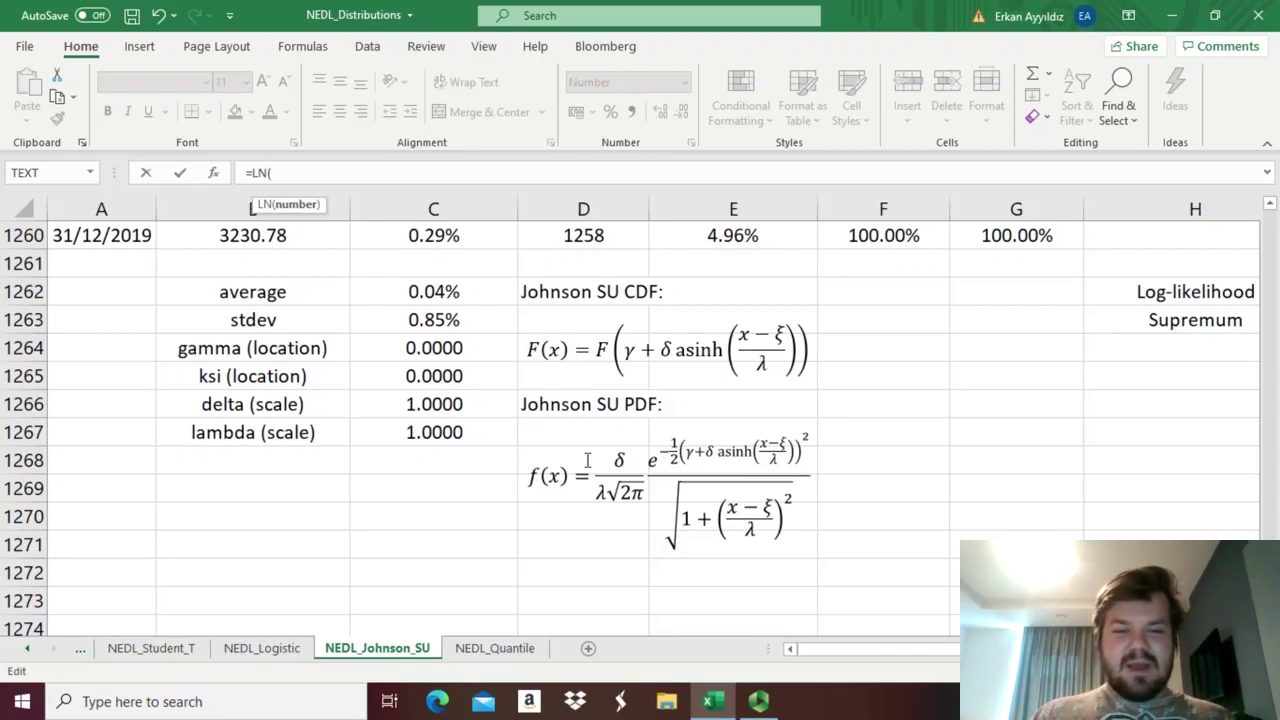
{"action": "left_click", "coordinate": [415, 403]}
{"action": "left_click", "coordinate": [281, 173]}
{"action": "type", "text": "$1266"}
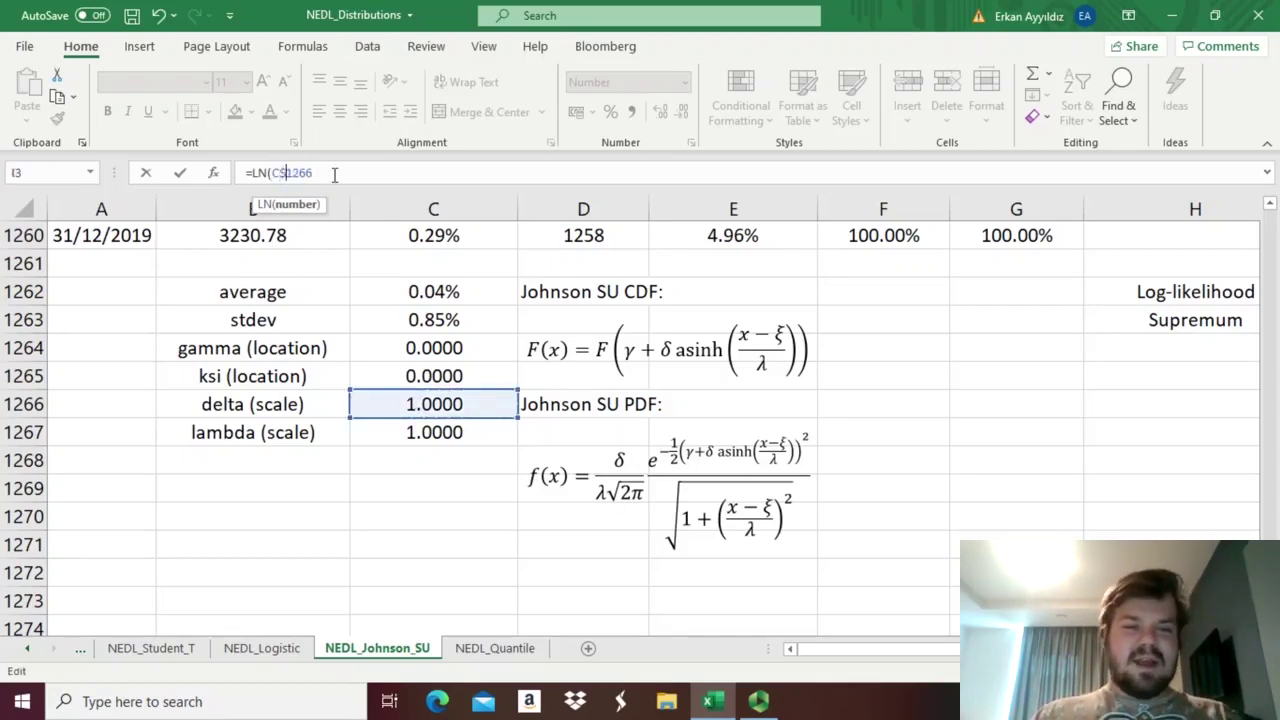
{"action": "type", "text": "/"}
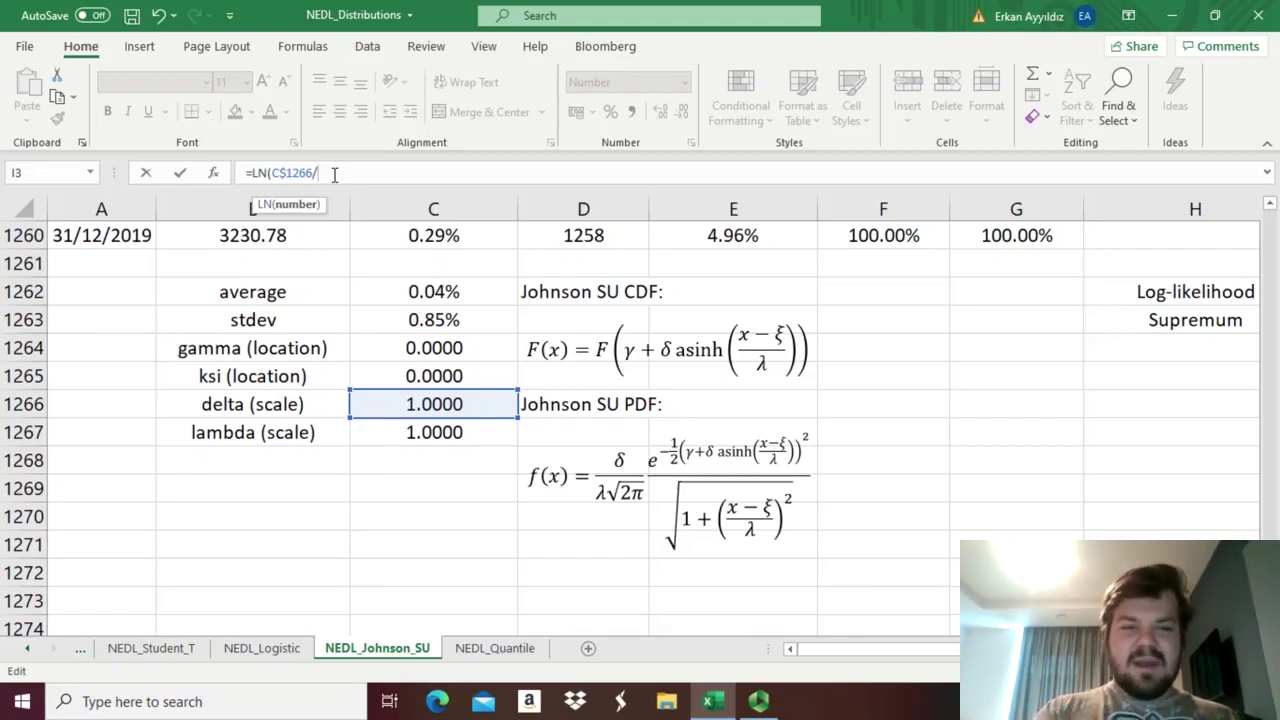
{"action": "type", "text": "("}
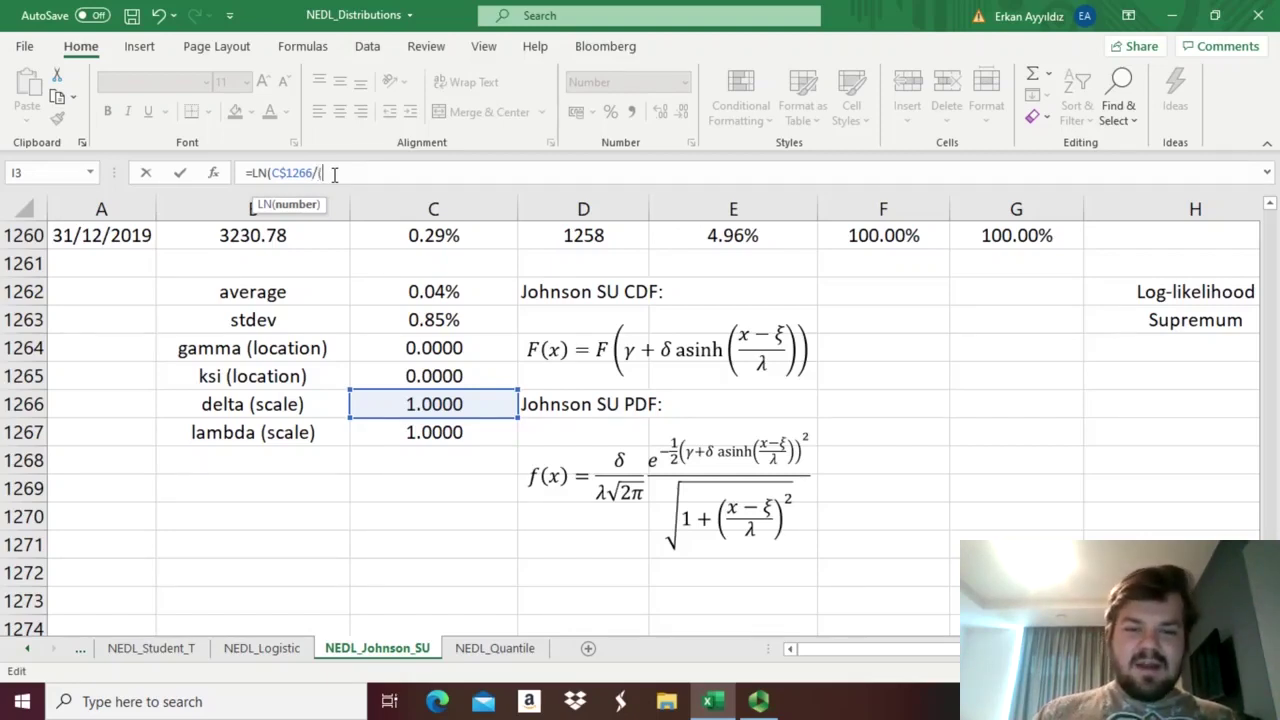
{"action": "left_click", "coordinate": [417, 443]}
{"action": "left_click", "coordinate": [330, 172]}
{"action": "type", "text": "$1267"}
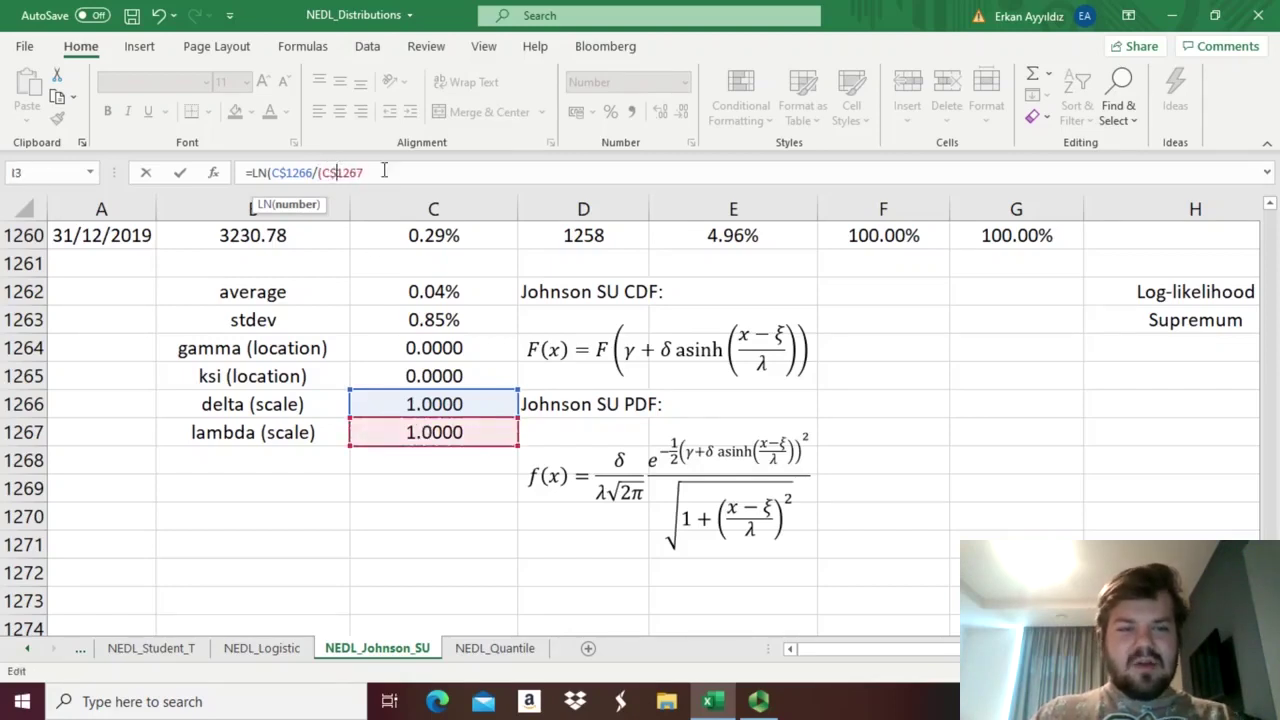
{"action": "type", "text": "*"}
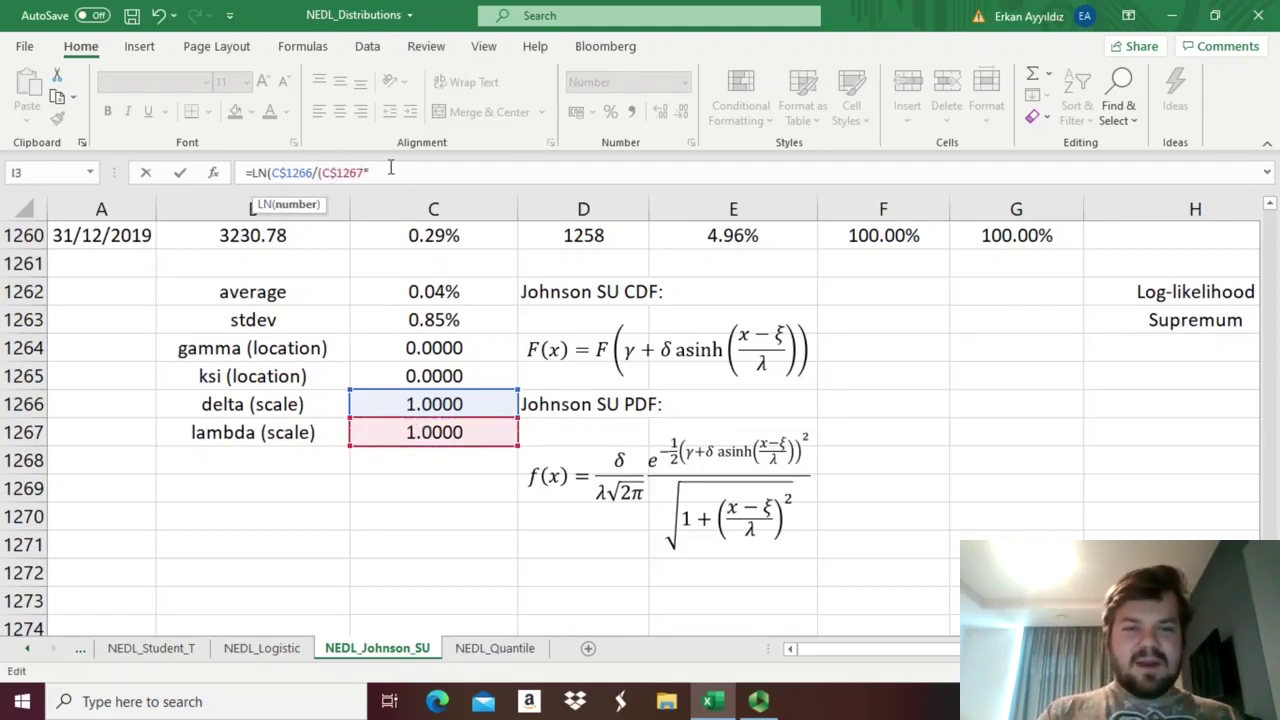
{"action": "type", "text": "SQRT(2*"}
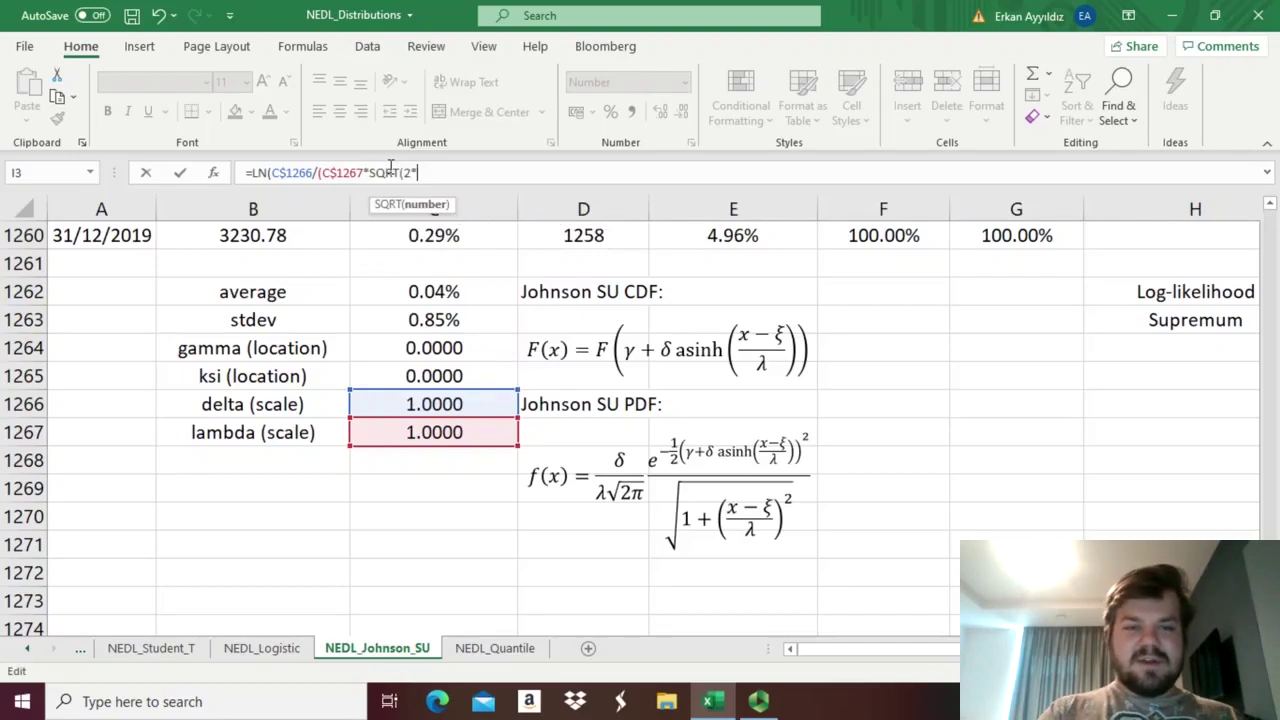
{"action": "type", "text": "PI())"}
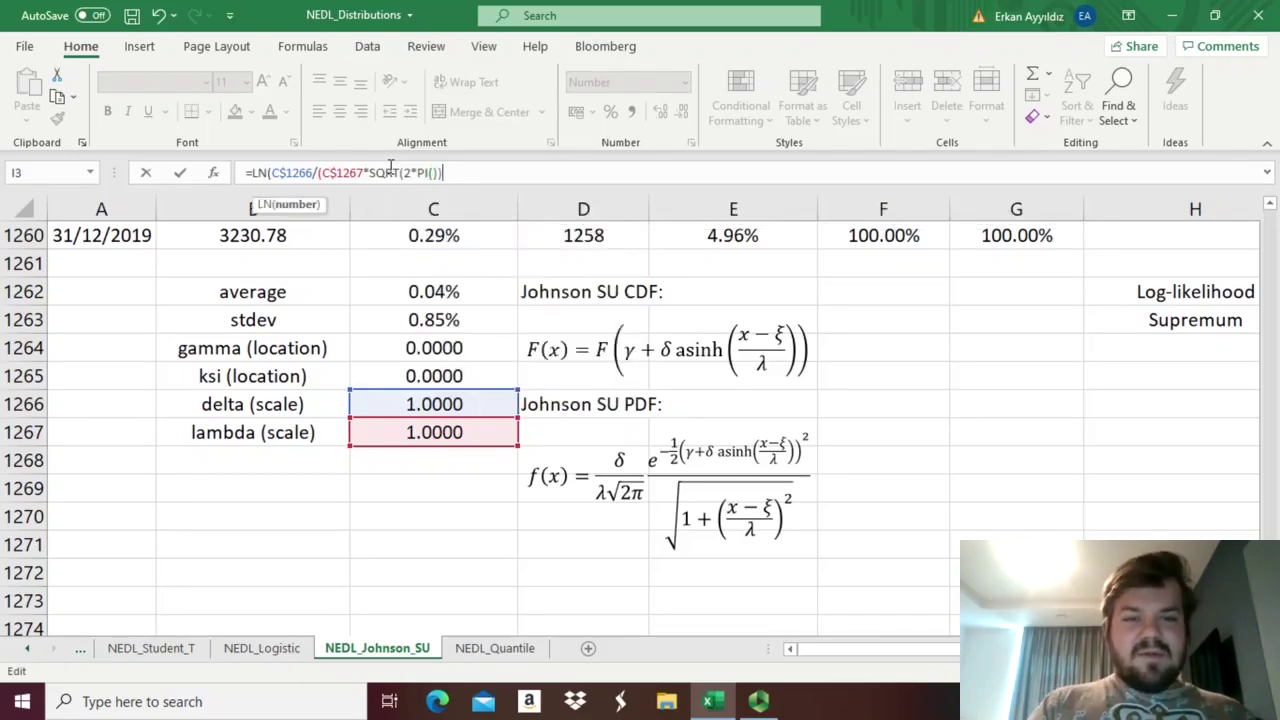
{"action": "type", "text": ")"}
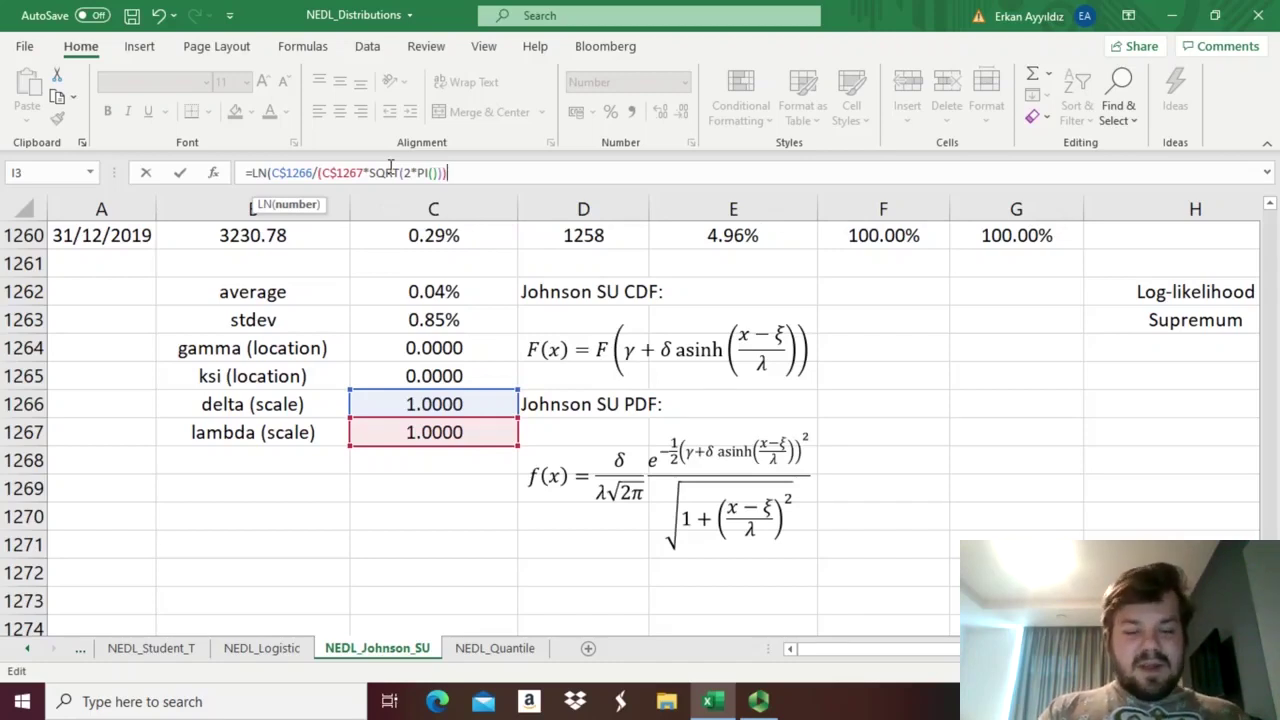
{"action": "type", "text": "*"}
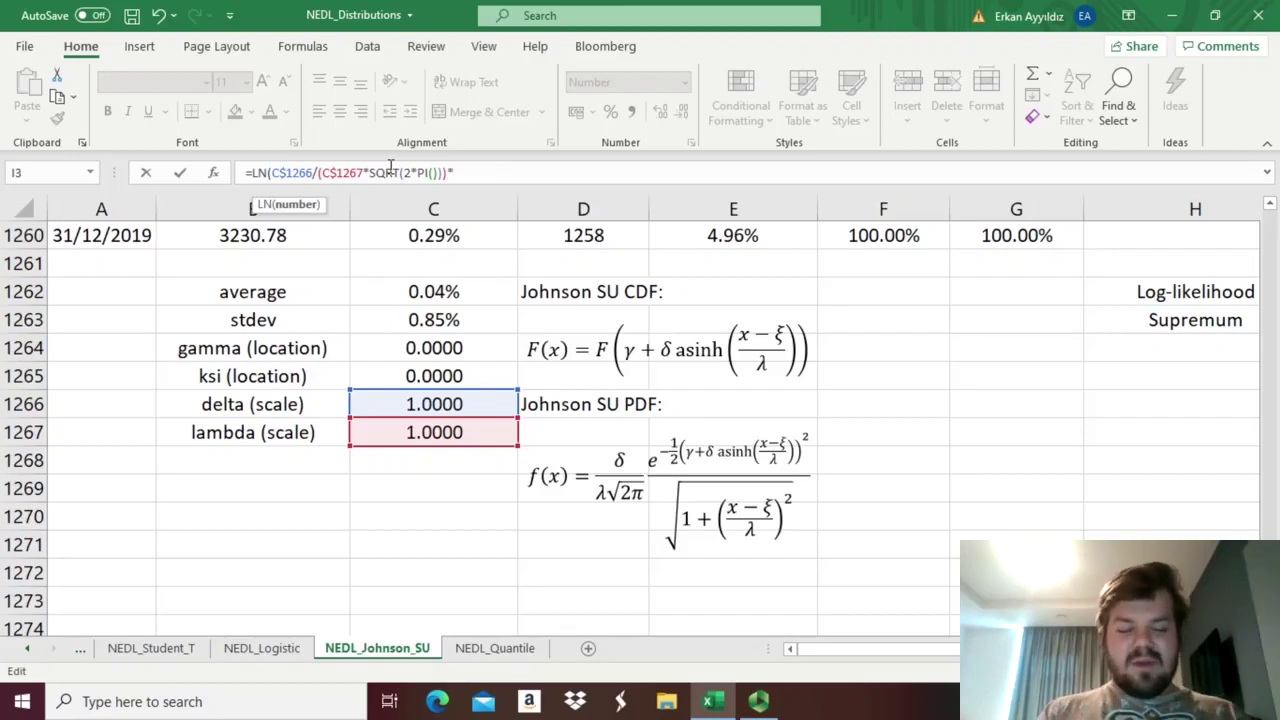
- Add EXP(-1/2*(C$1264+C$1266*ASINH(( to the I3 formula, locking the gamma and delta rows
{"action": "type", "text": "EXP"}
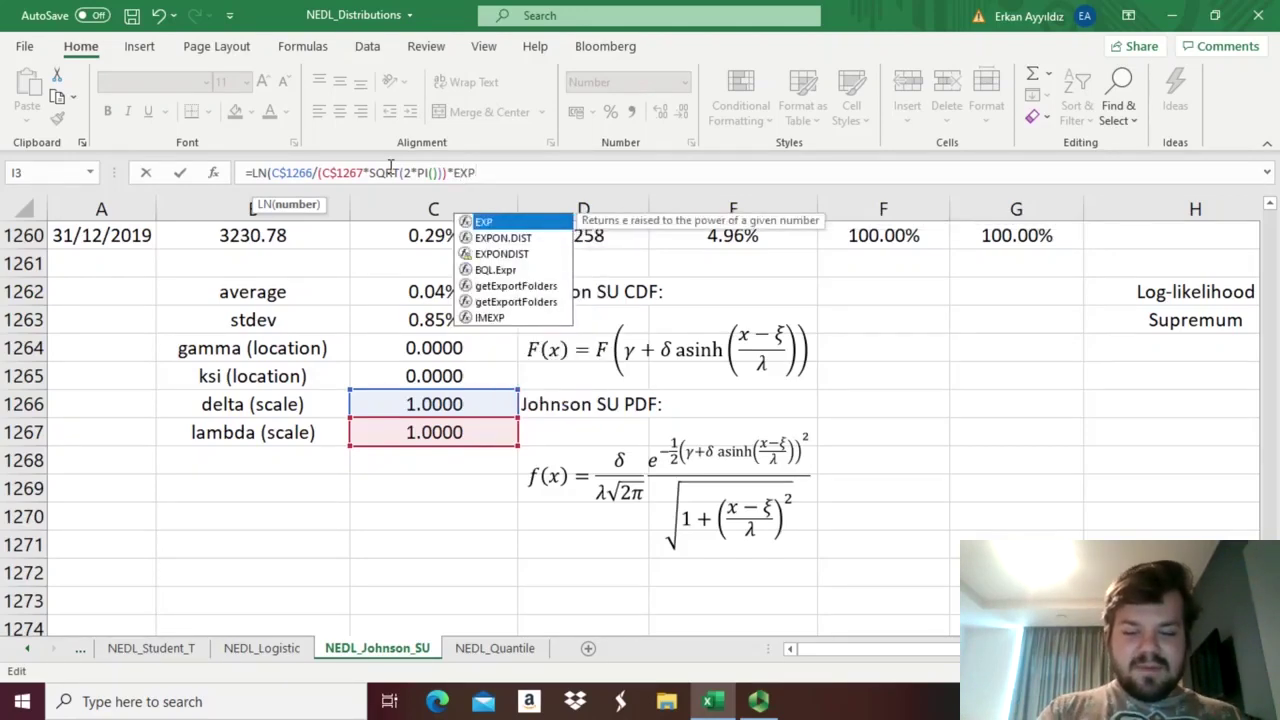
{"action": "type", "text": "(-1/2"}
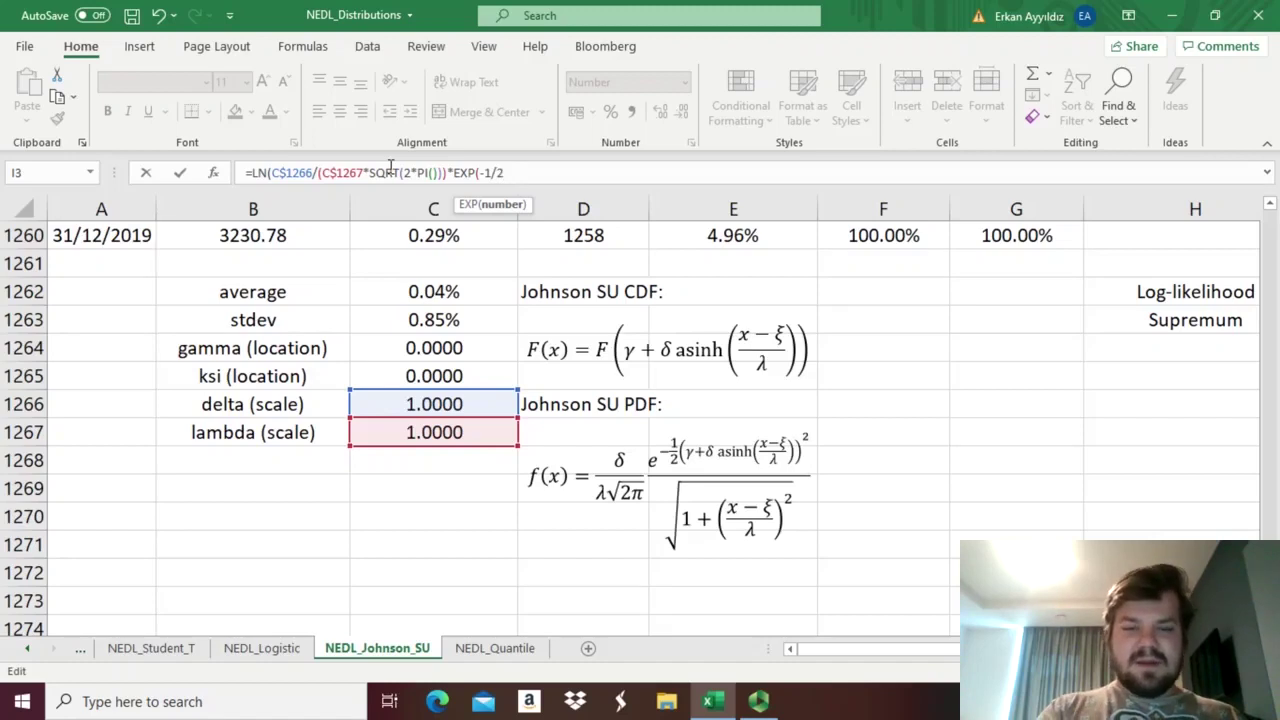
{"action": "type", "text": "*("}
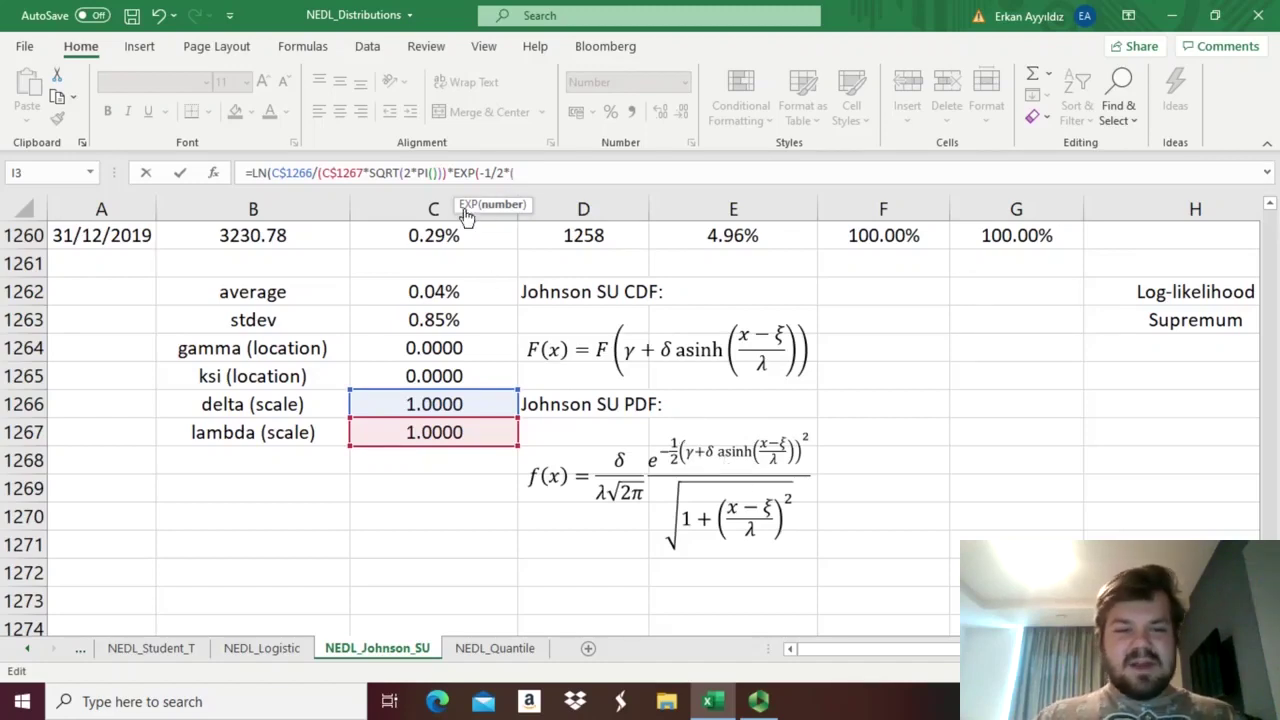
{"action": "left_click", "coordinate": [416, 348]}
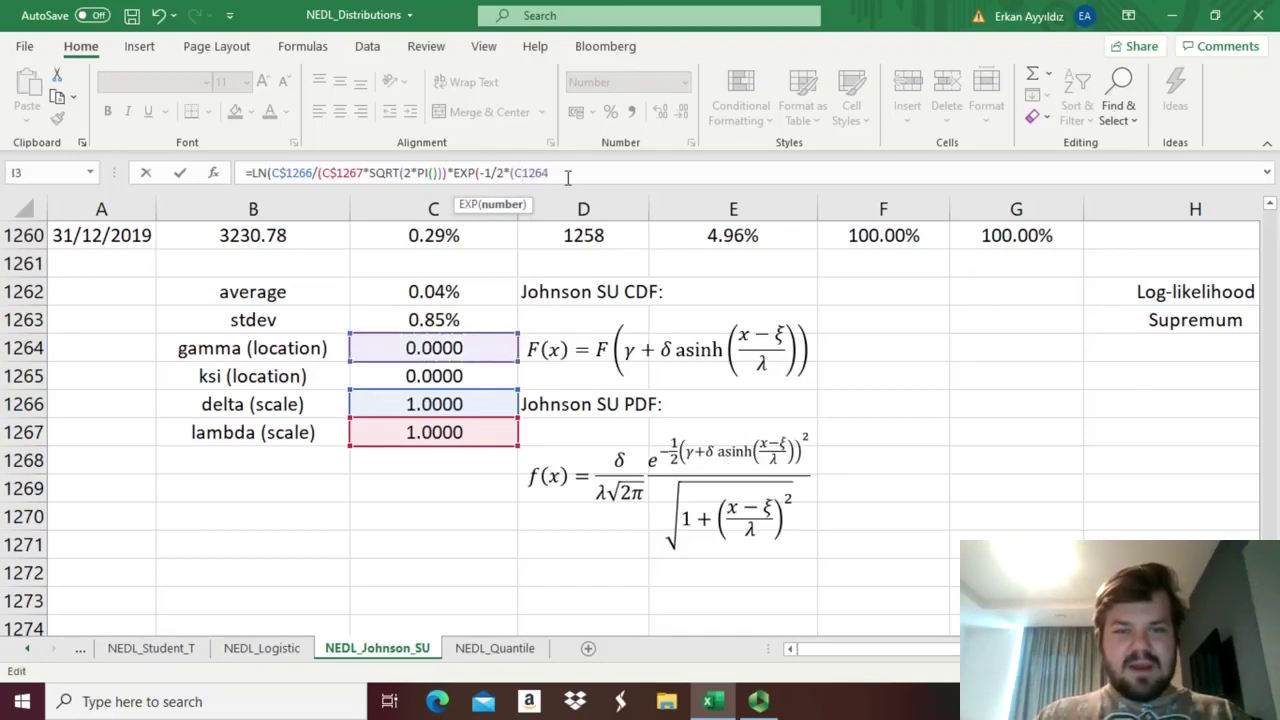
{"action": "key", "text": "F4"}
{"action": "key", "text": "F4"}
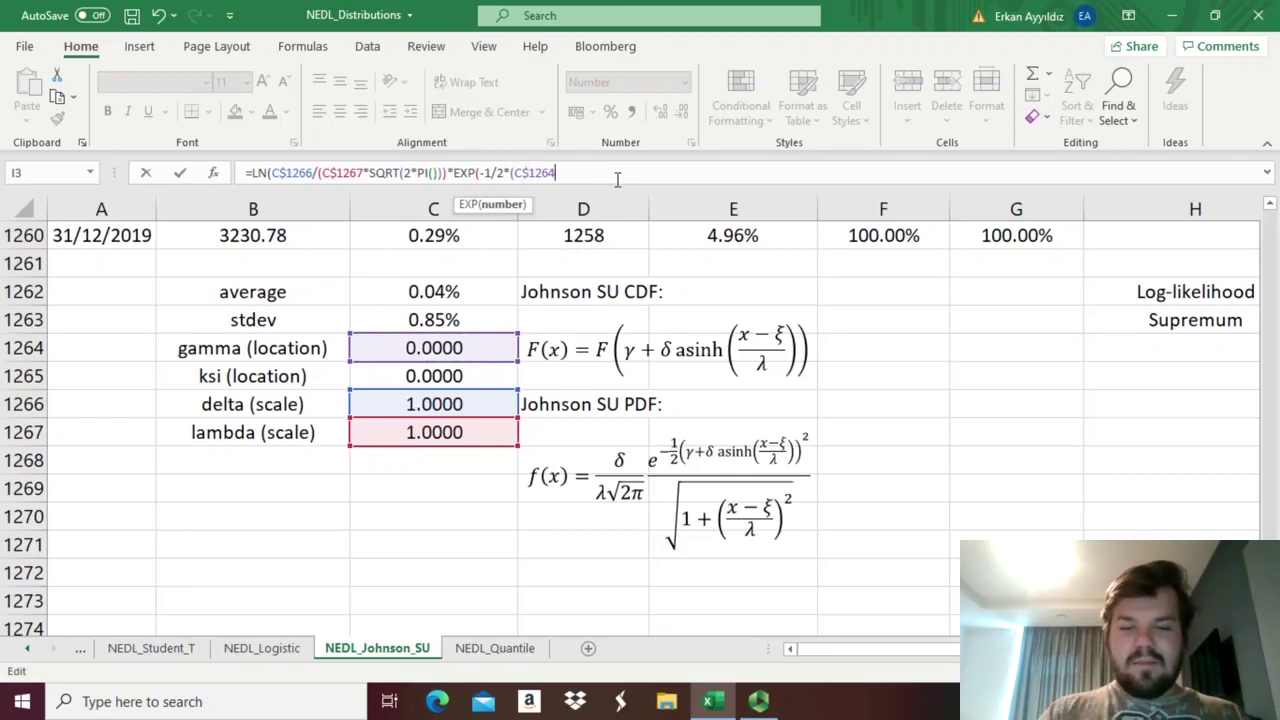
{"action": "type", "text": "+"}
{"action": "left_click", "coordinate": [470, 403]}
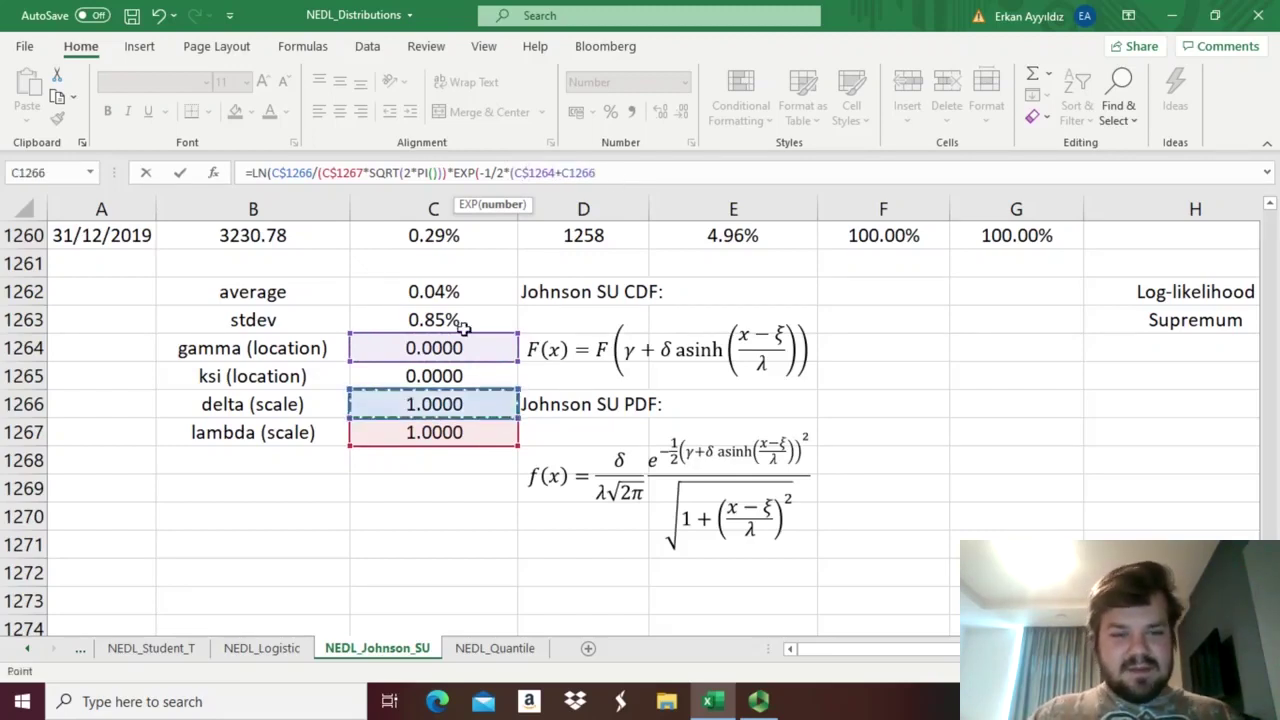
{"action": "left_click", "coordinate": [615, 172]}
{"action": "key", "text": "F4"}
{"action": "key", "text": "F4"}
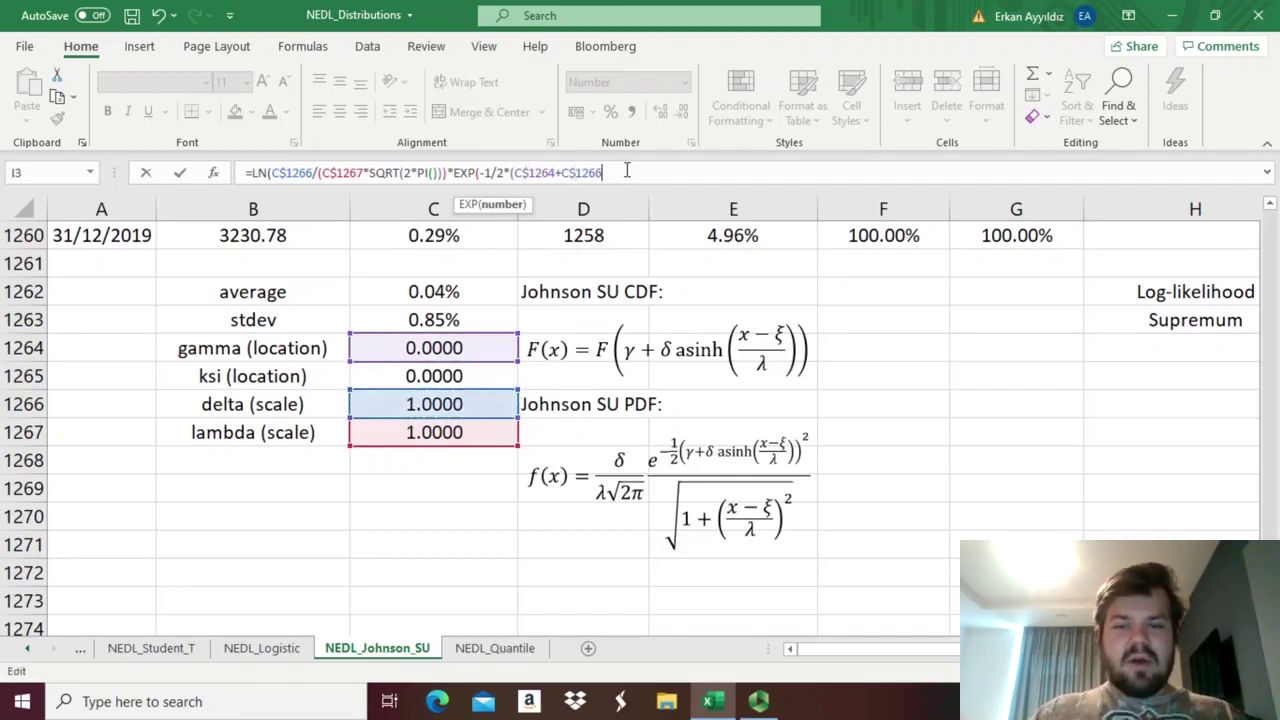
{"action": "type", "text": "*"}
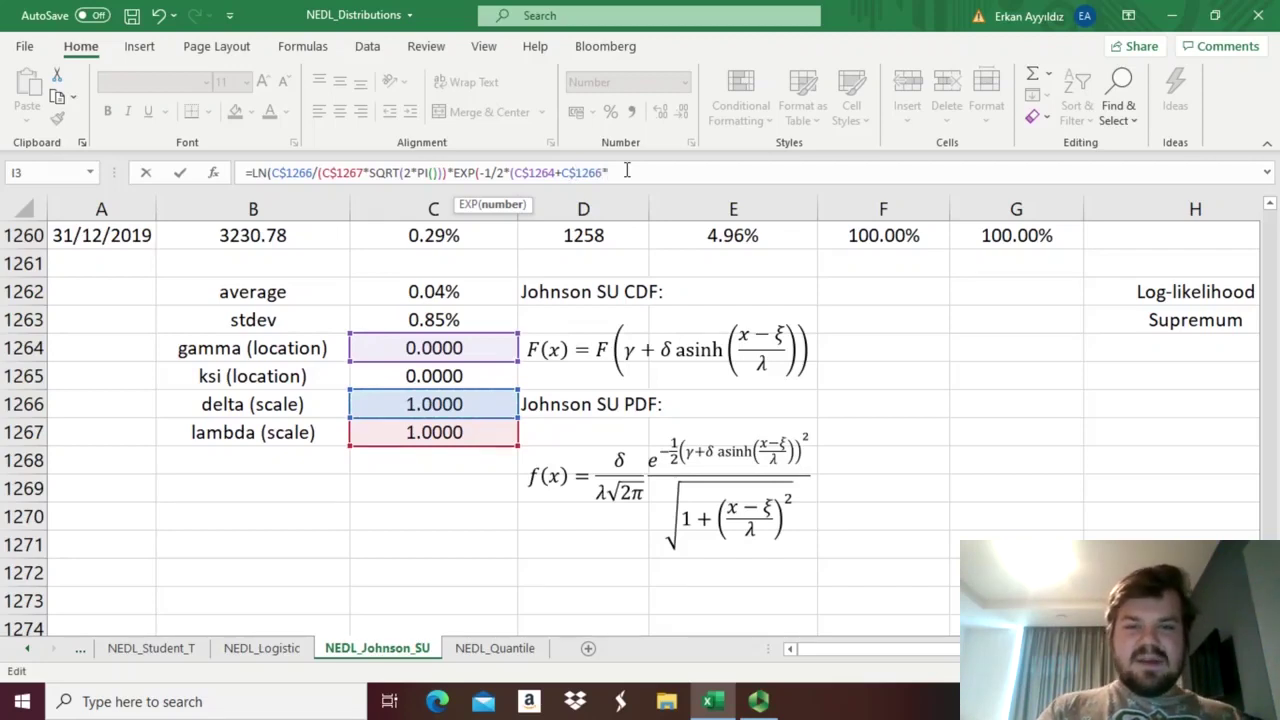
{"action": "type", "text": "A"}
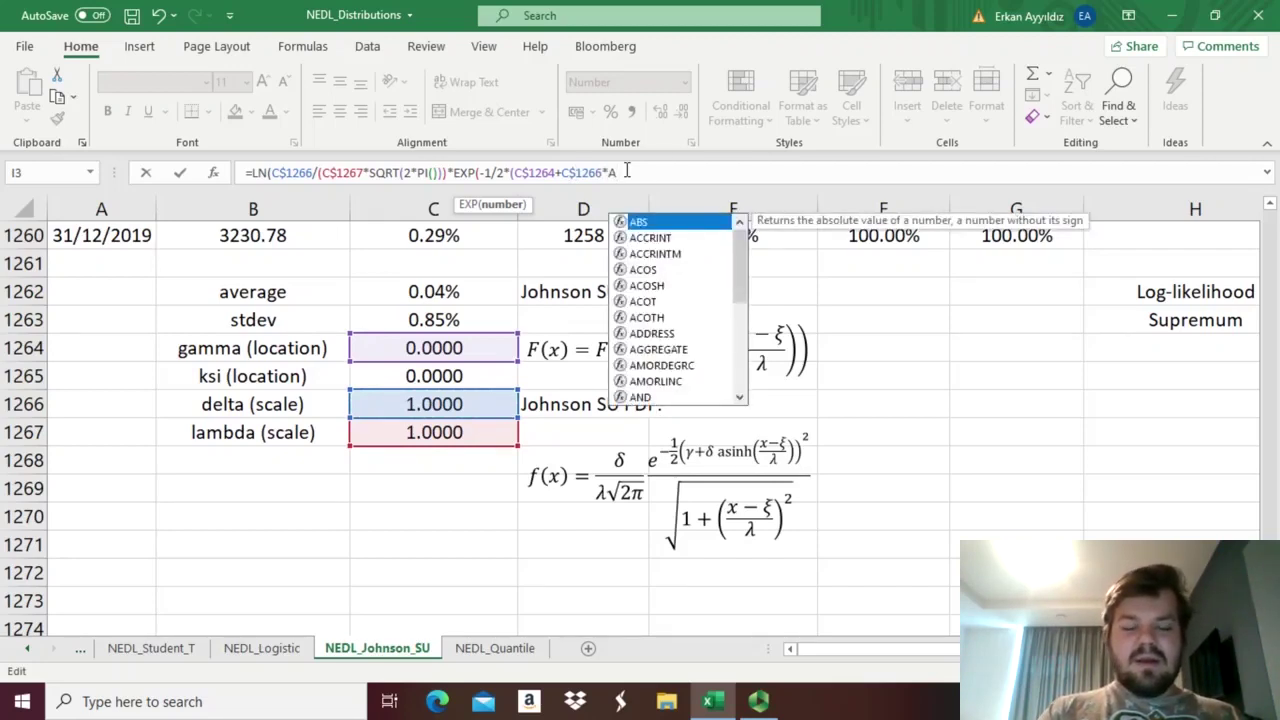
{"action": "type", "text": "SINH("}
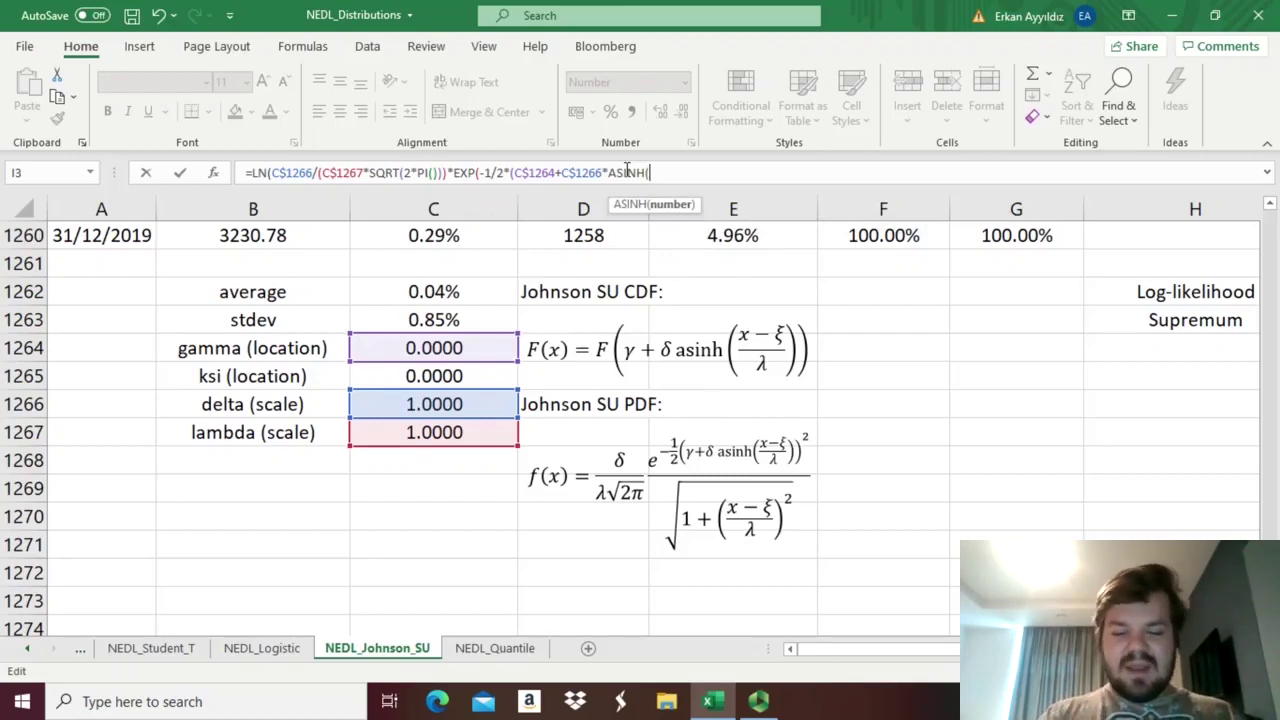
{"action": "type", "text": "("}
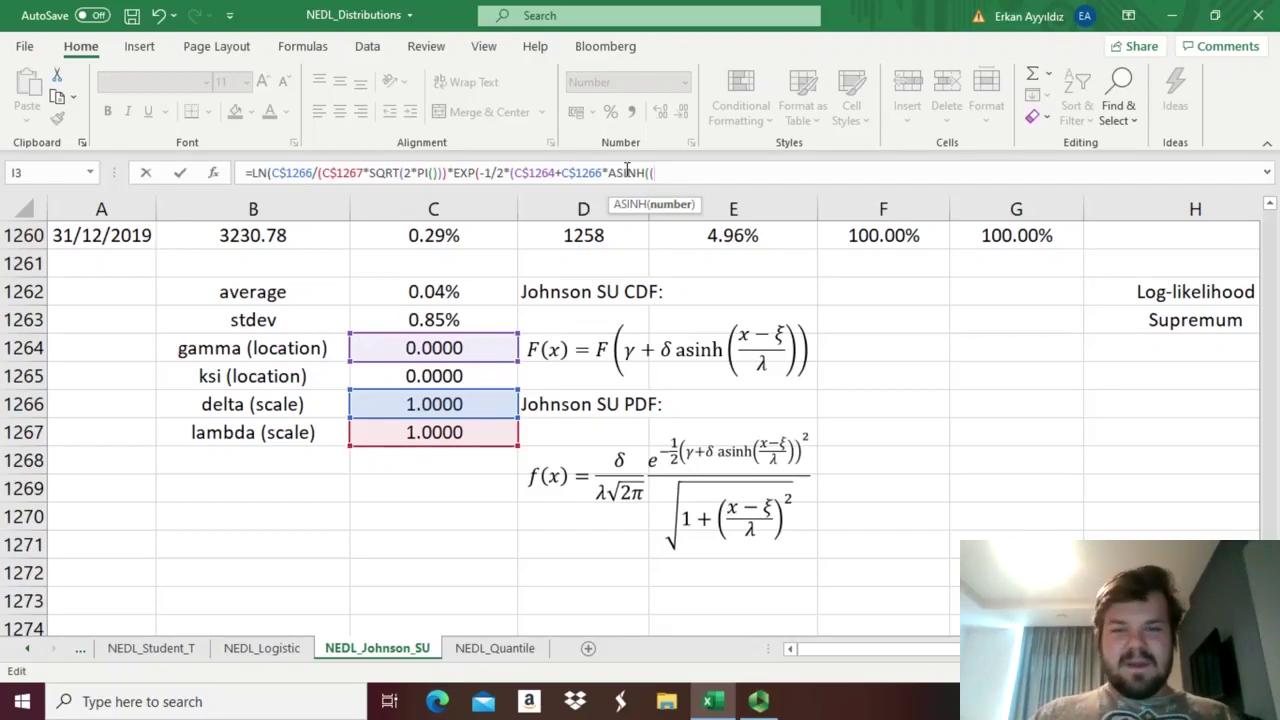
- Put the standardized return (E3-C$1265)/C$1267 inside ASINH and square the exponent term
{"action": "left_click", "coordinate": [708, 244]}
{"action": "key", "text": "ctrl+Up"}
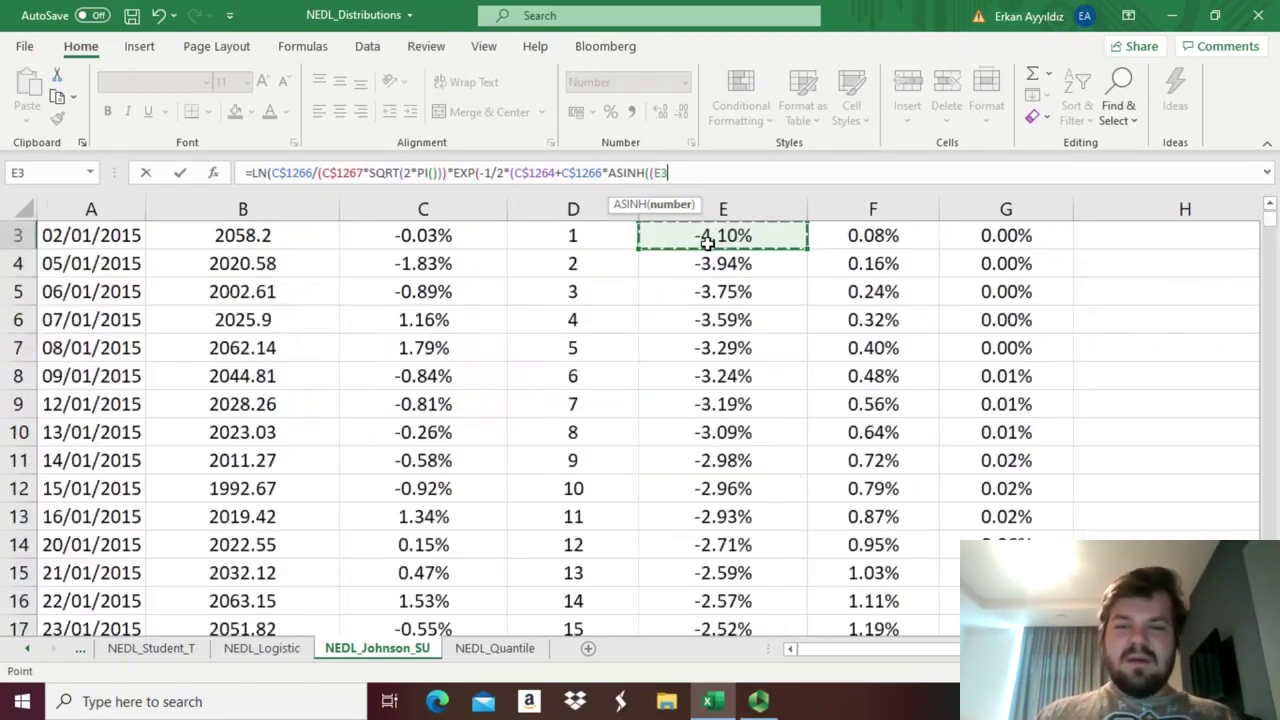
{"action": "scroll", "coordinate": [794, 257], "scroll_direction": "up", "scroll_amount": 1}
{"action": "left_click_drag", "start_coordinate": [1272, 205], "coordinate": [1270, 214]}
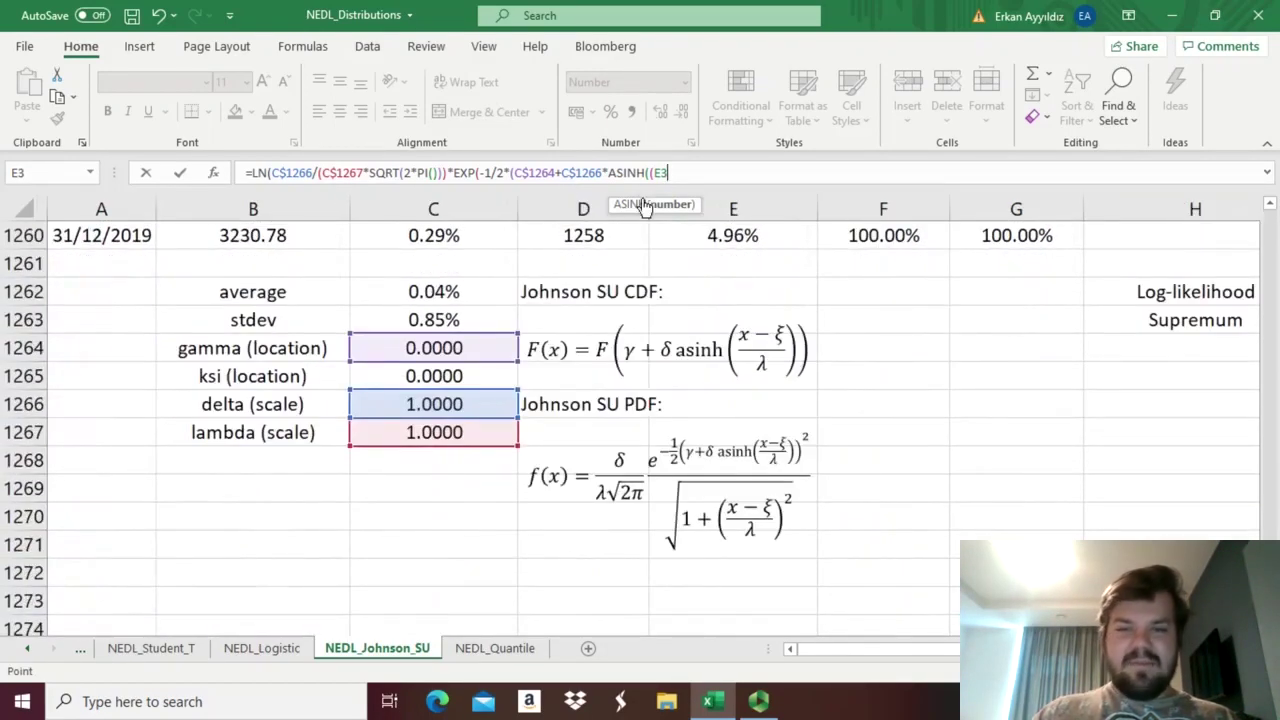
{"action": "type", "text": "-"}
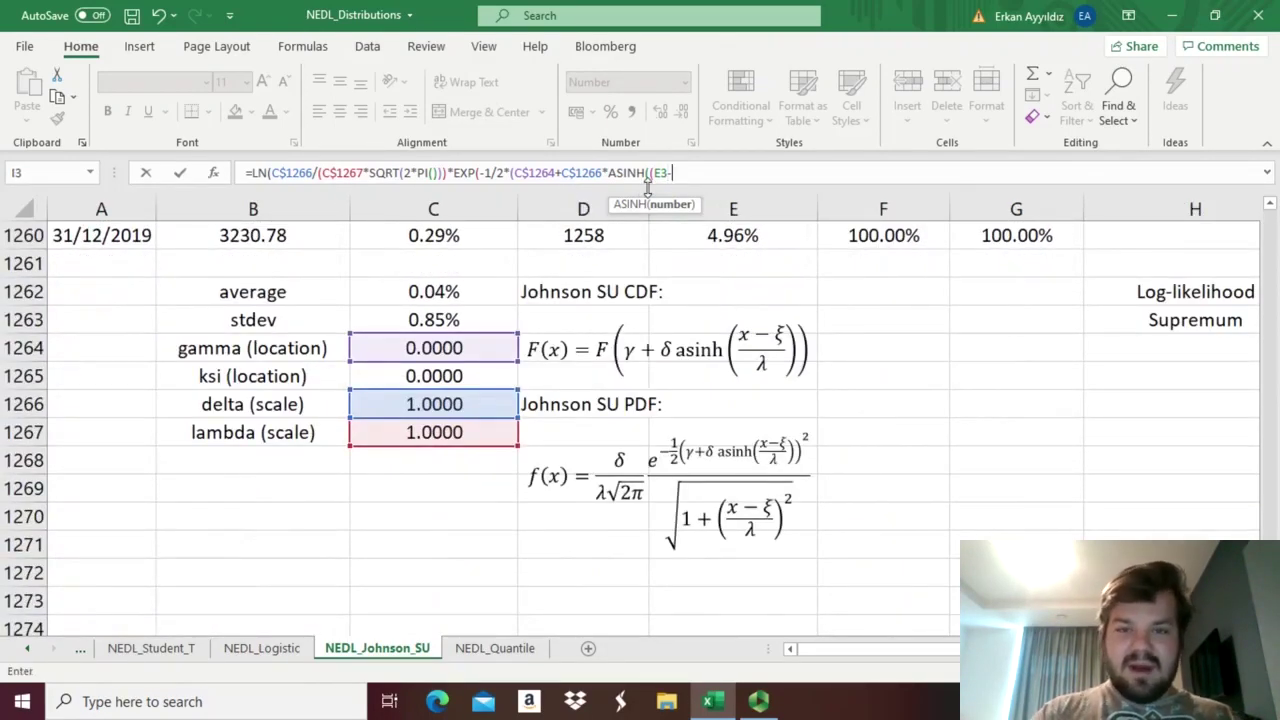
{"action": "left_click", "coordinate": [428, 376]}
{"action": "left_click", "coordinate": [680, 172]}
{"action": "type", "text": "$$"}
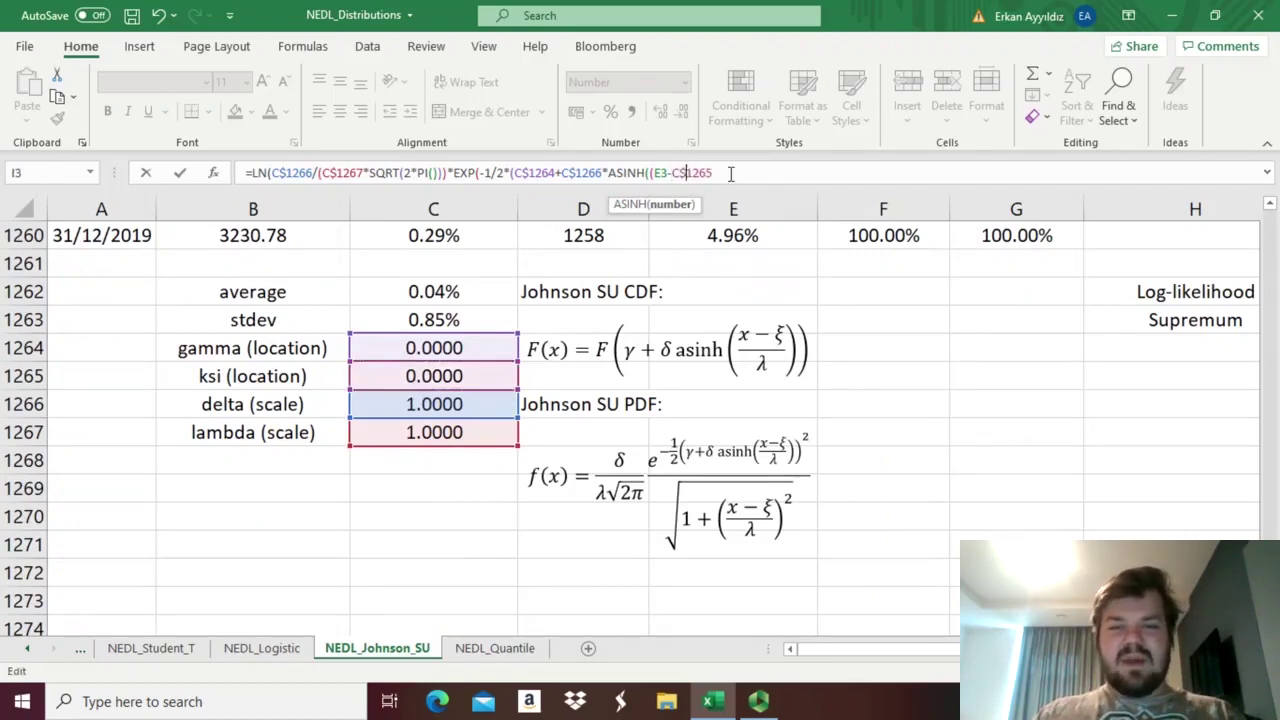
{"action": "type", "text": ")"}
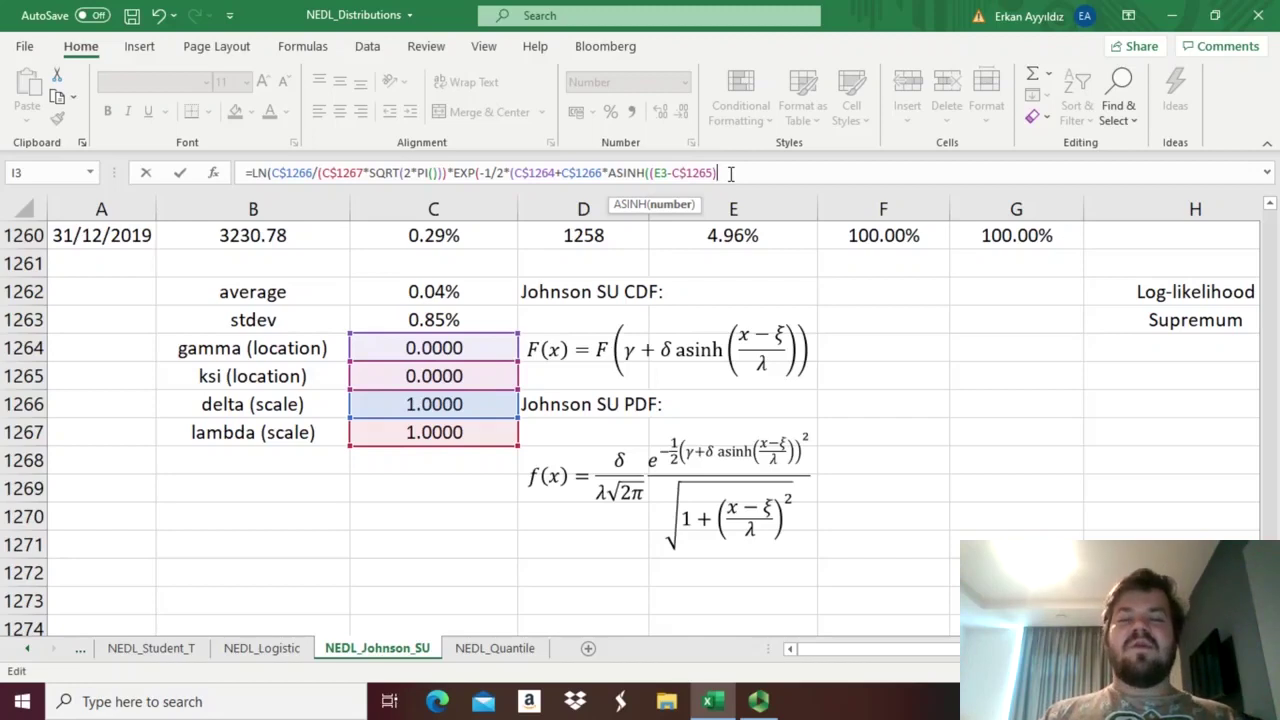
{"action": "type", "text": "/"}
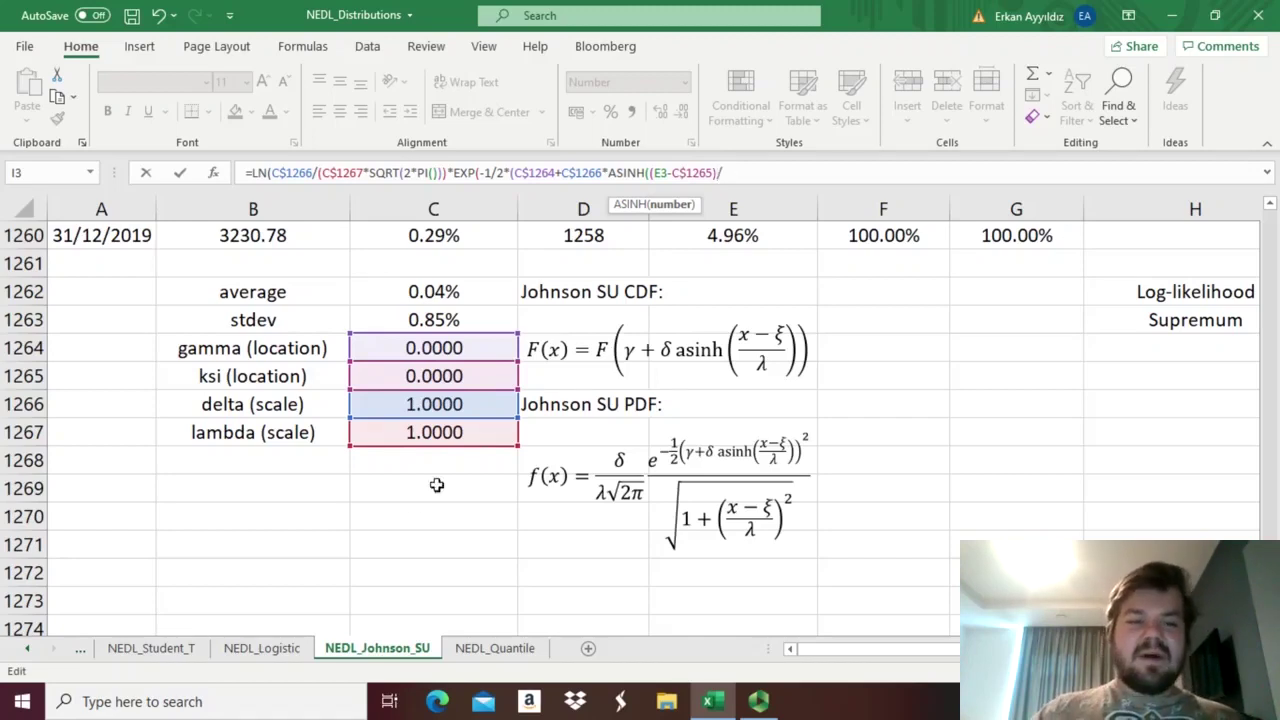
{"action": "left_click", "coordinate": [430, 437]}
{"action": "left_click", "coordinate": [729, 172]}
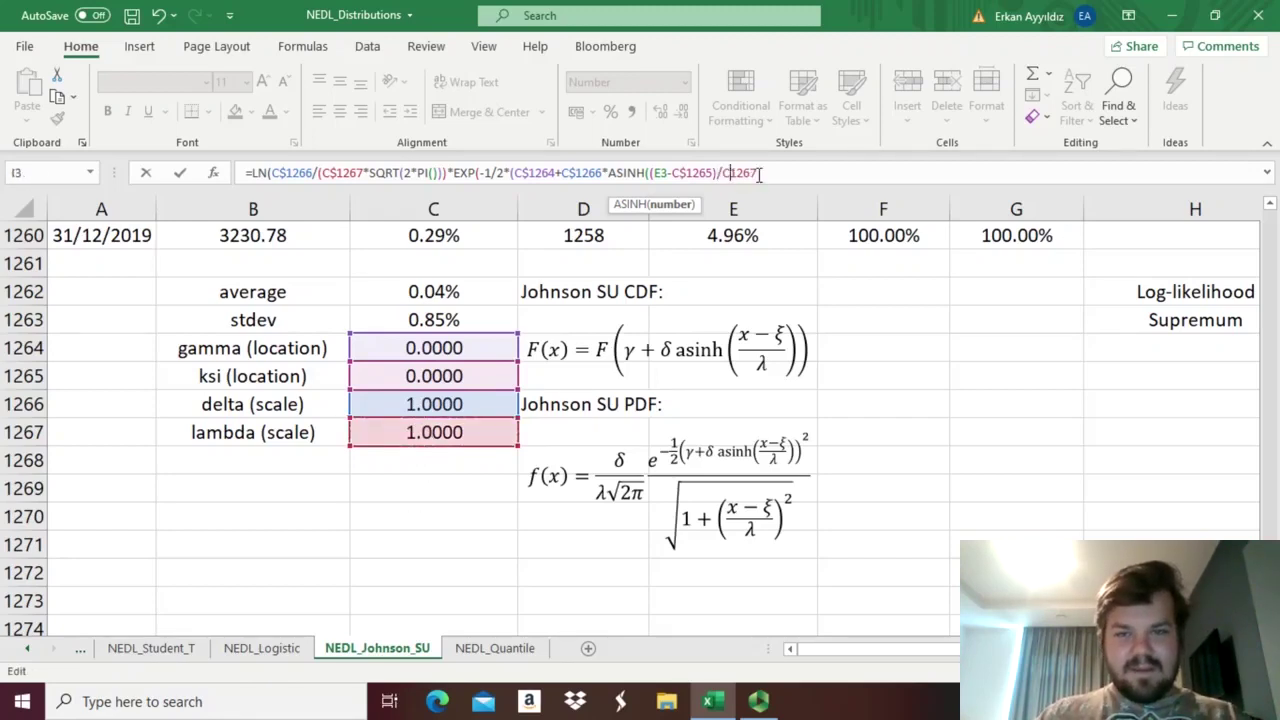
{"action": "type", "text": "$1265)"}
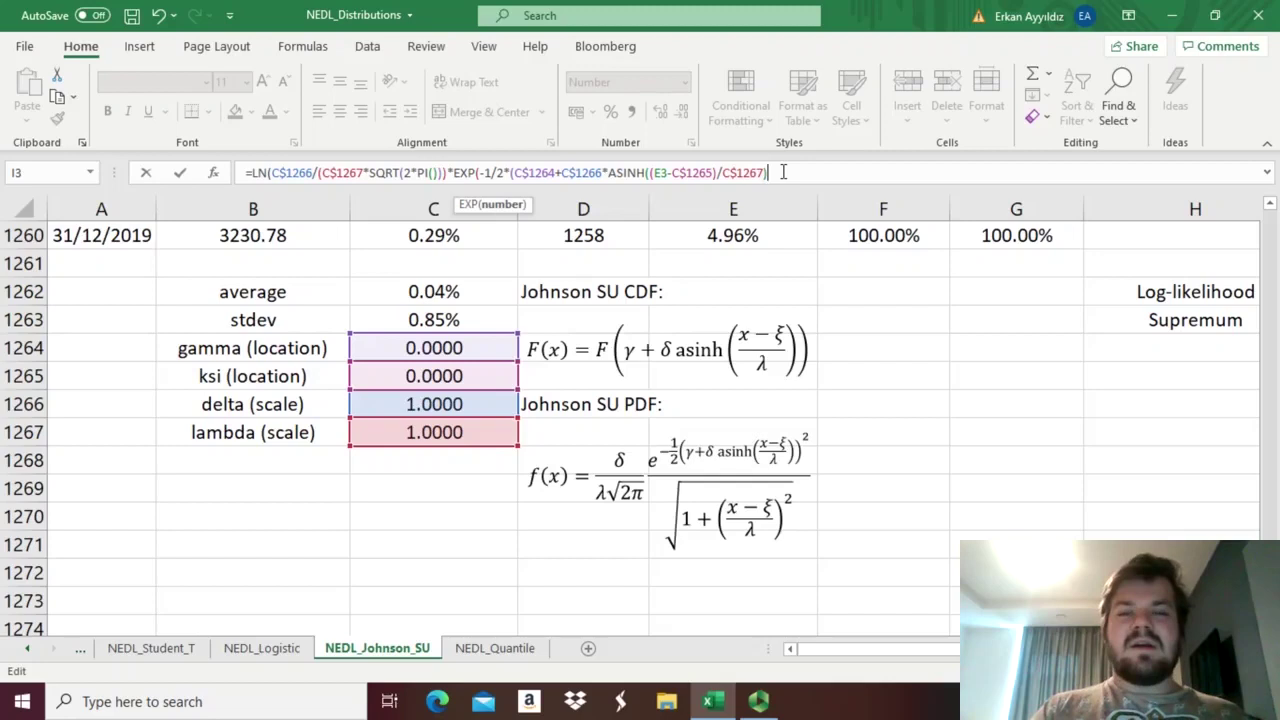
{"action": "type", "text": ")^2"}
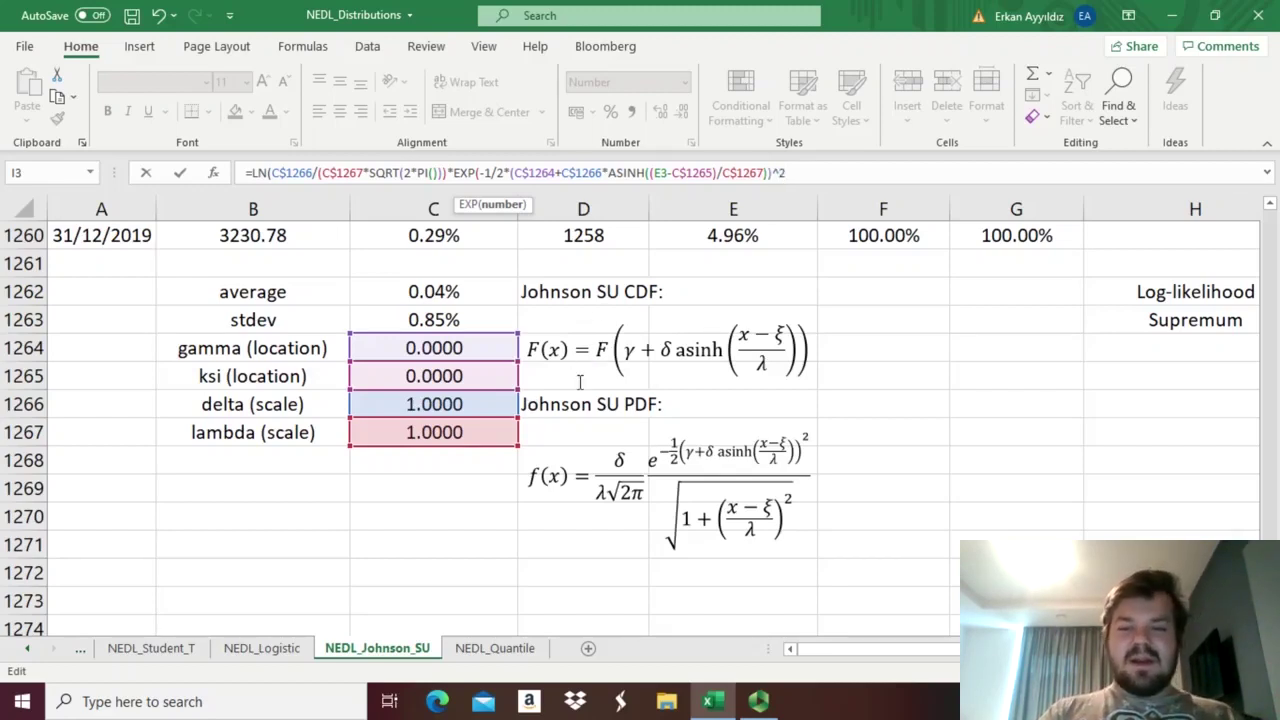
{"action": "type", "text": ")"}
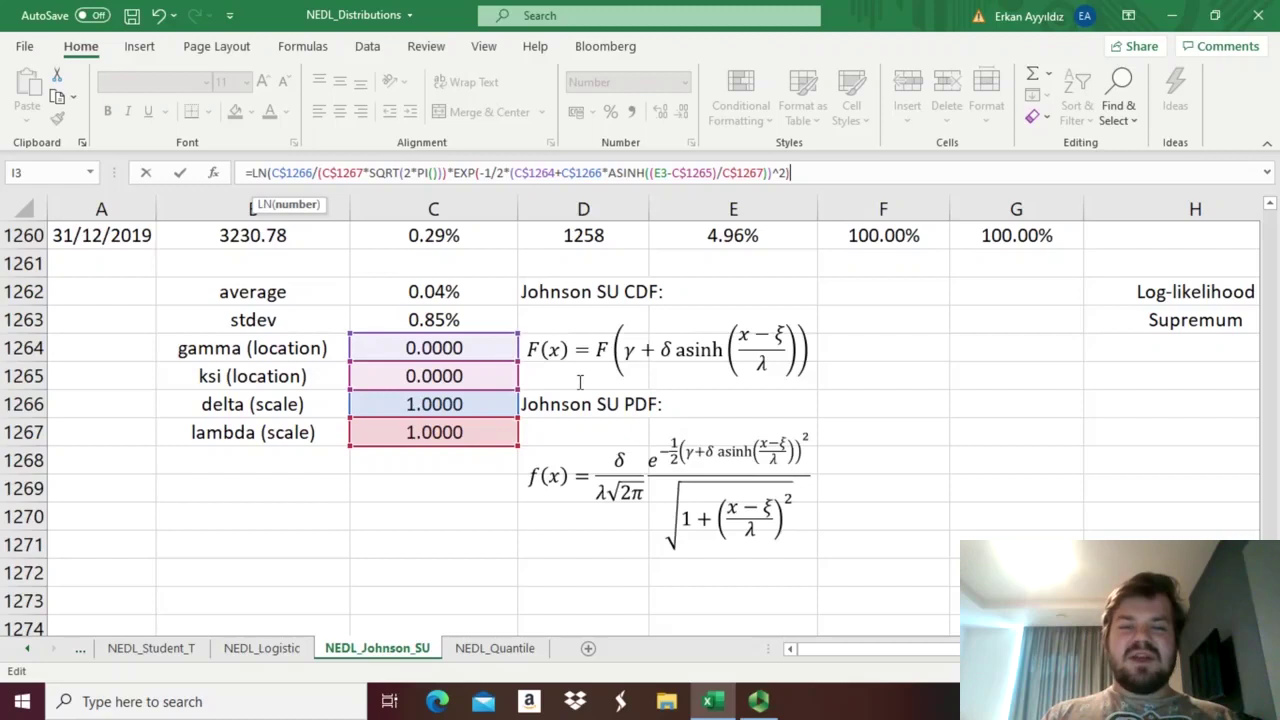
- Divide by SQRT(1+((E3-C$1265)/C$1267)^2) to finish the log-density formula
{"action": "type", "text": "/SQRT(1+(("}
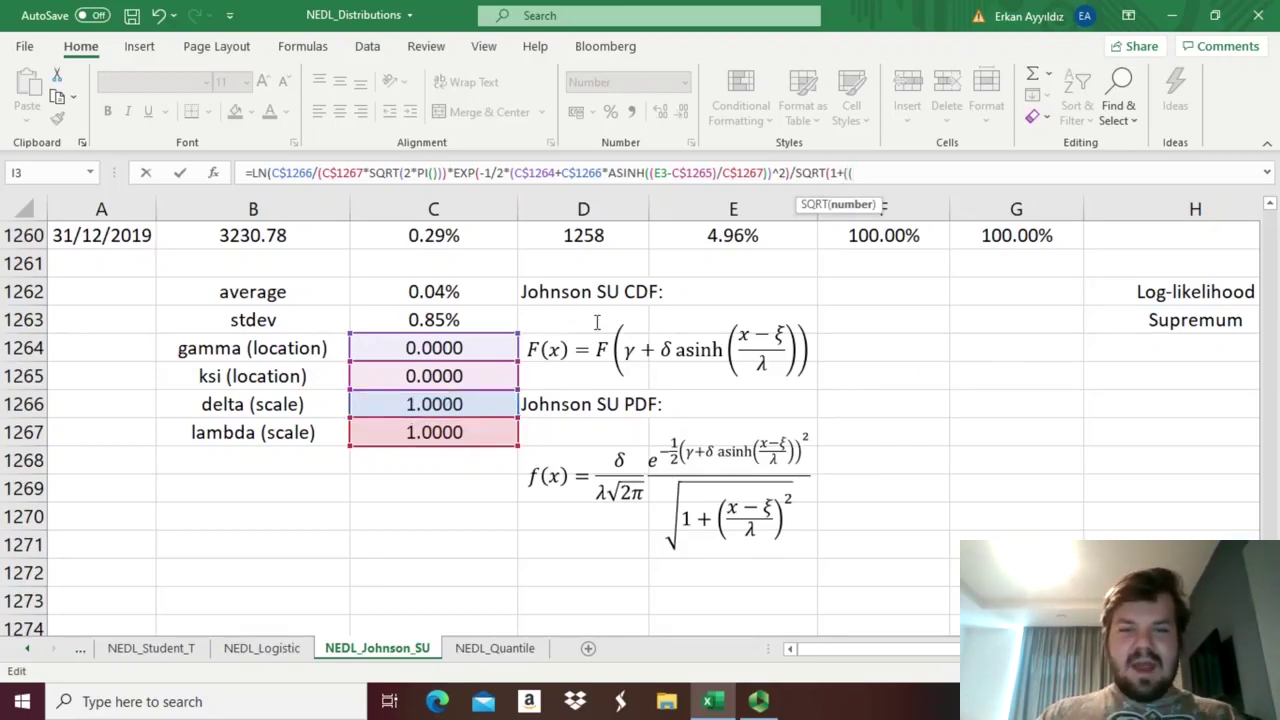
{"action": "type", "text": "E3-"}
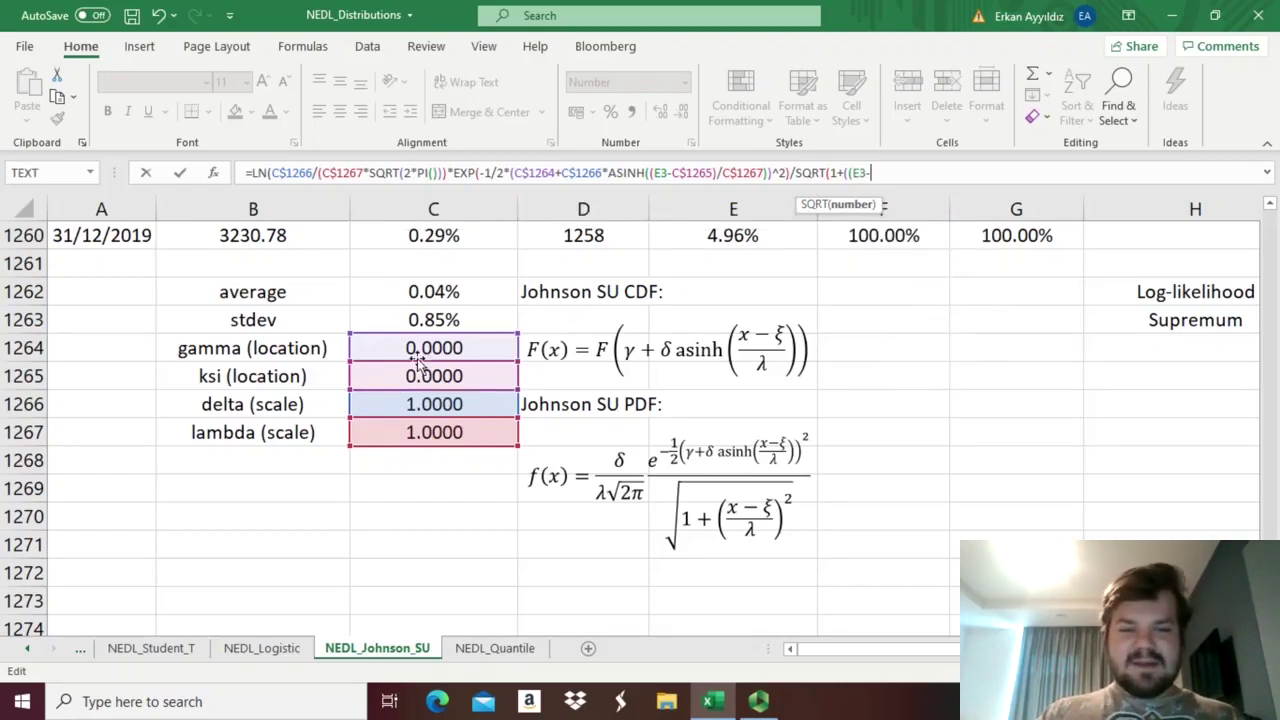
{"action": "left_click", "coordinate": [423, 372]}
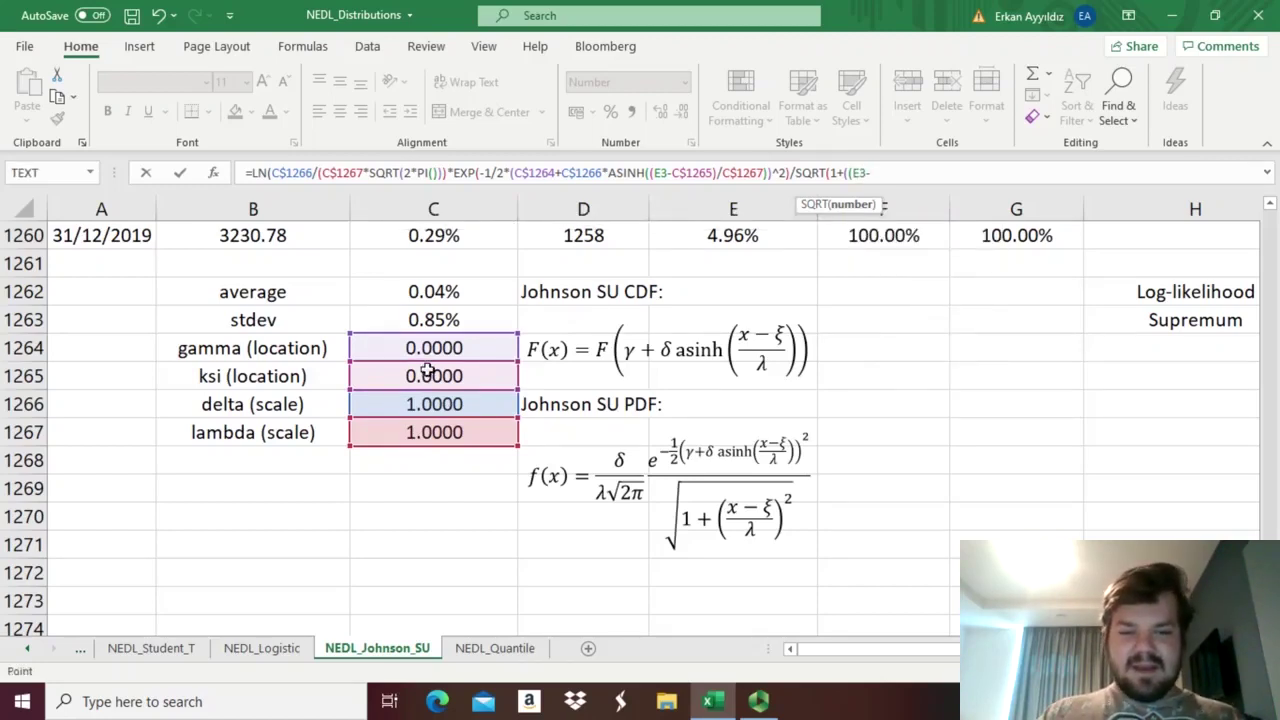
{"action": "left_click", "coordinate": [881, 174]}
{"action": "type", "text": "$1266"}
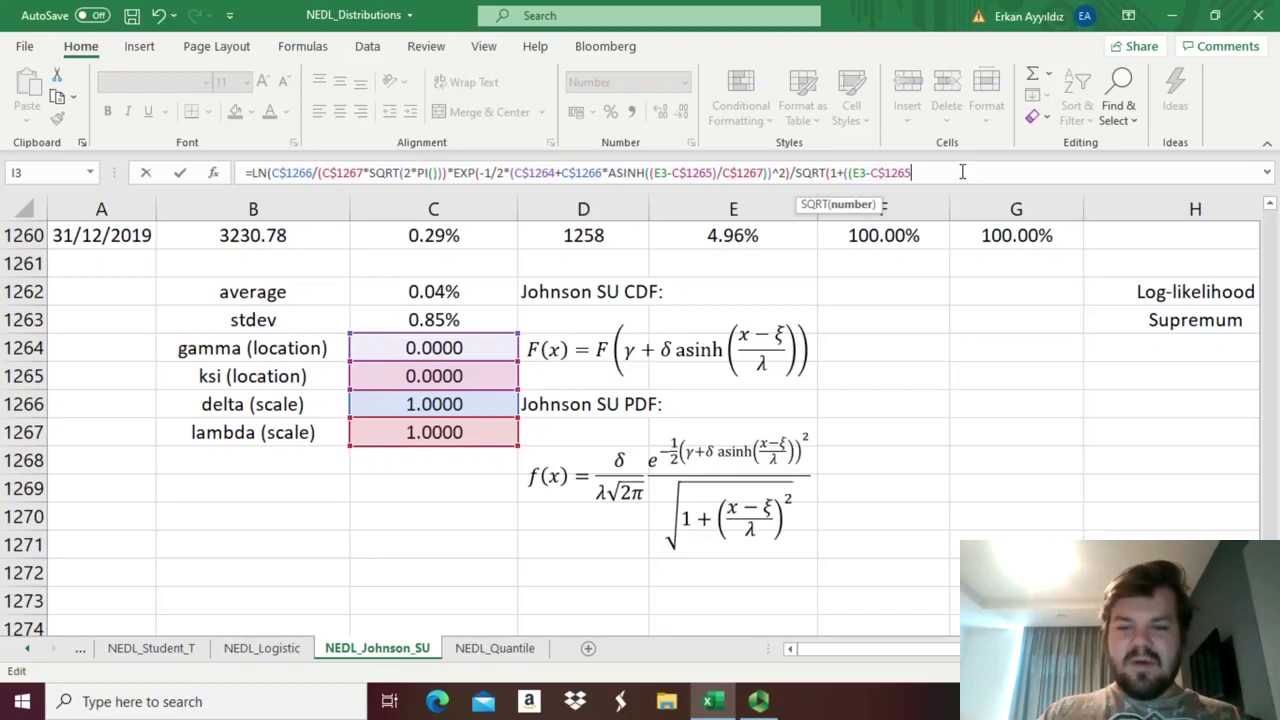
{"action": "type", "text": "/"}
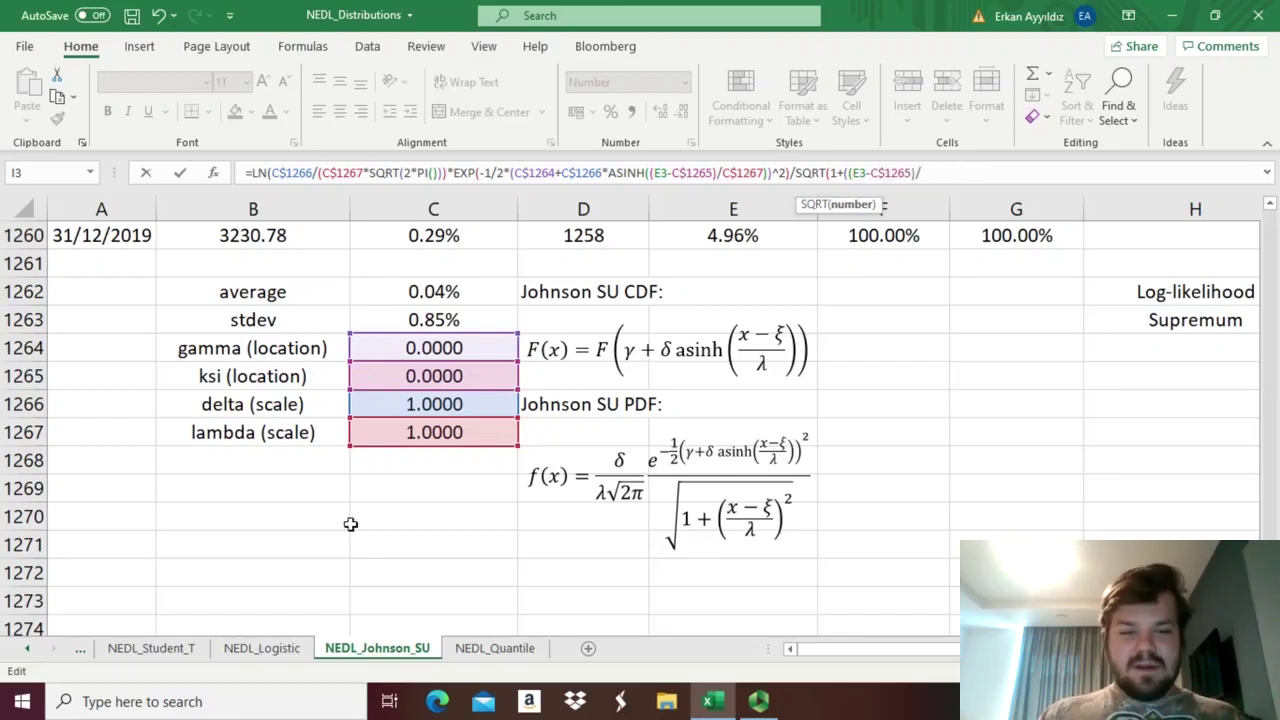
{"action": "left_click", "coordinate": [446, 436]}
{"action": "left_click", "coordinate": [980, 170]}
{"action": "key", "text": "F4"}
{"action": "key", "text": "F4"}
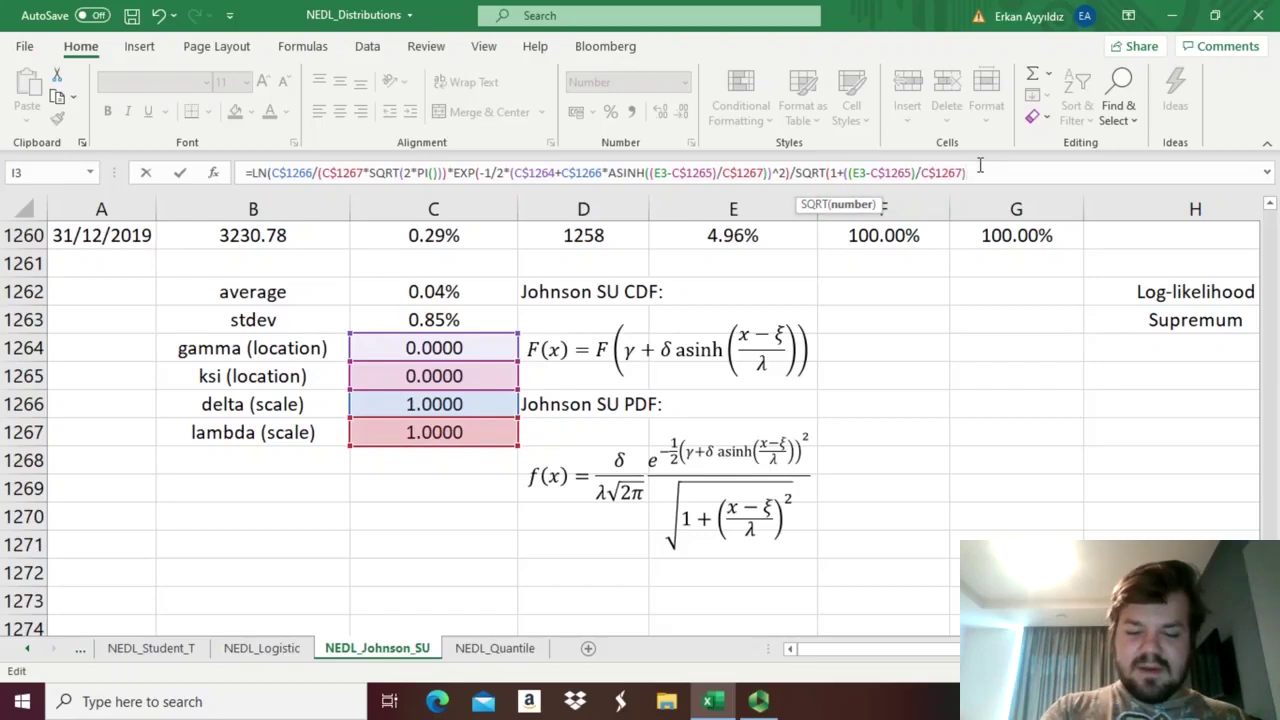
{"action": "type", "text": ")^2)"}
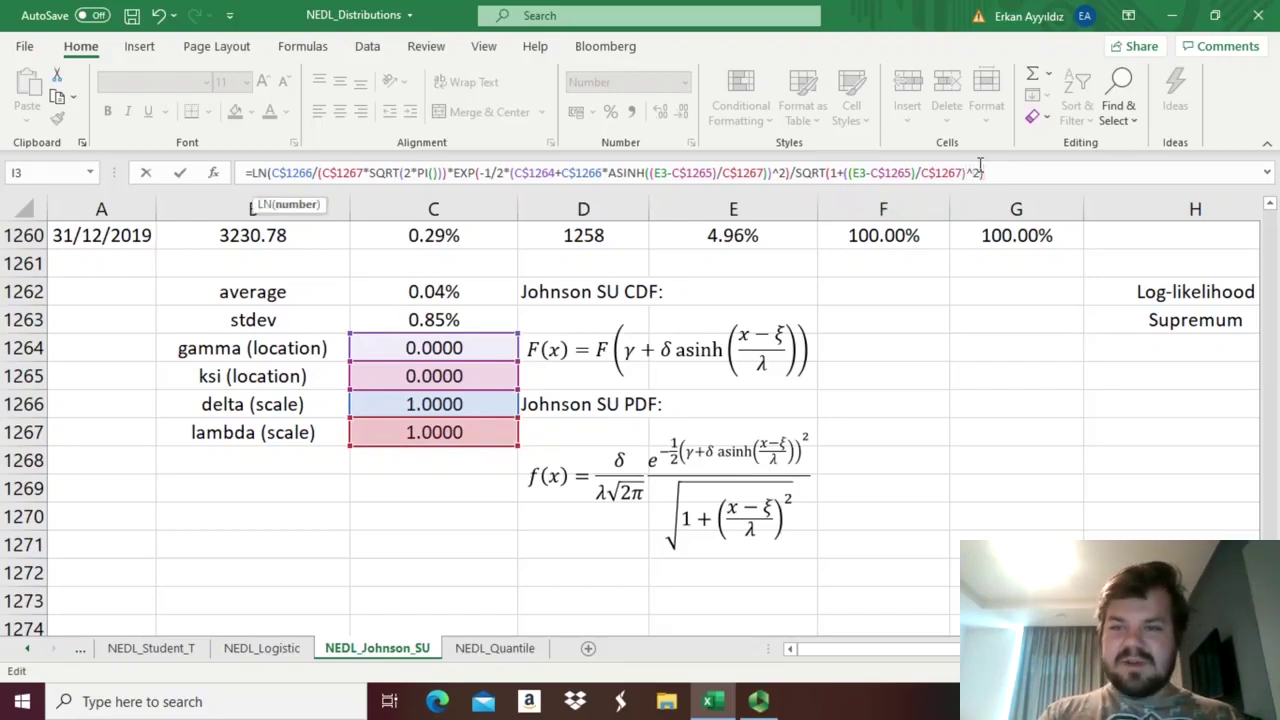
{"action": "type", "text": ")"}
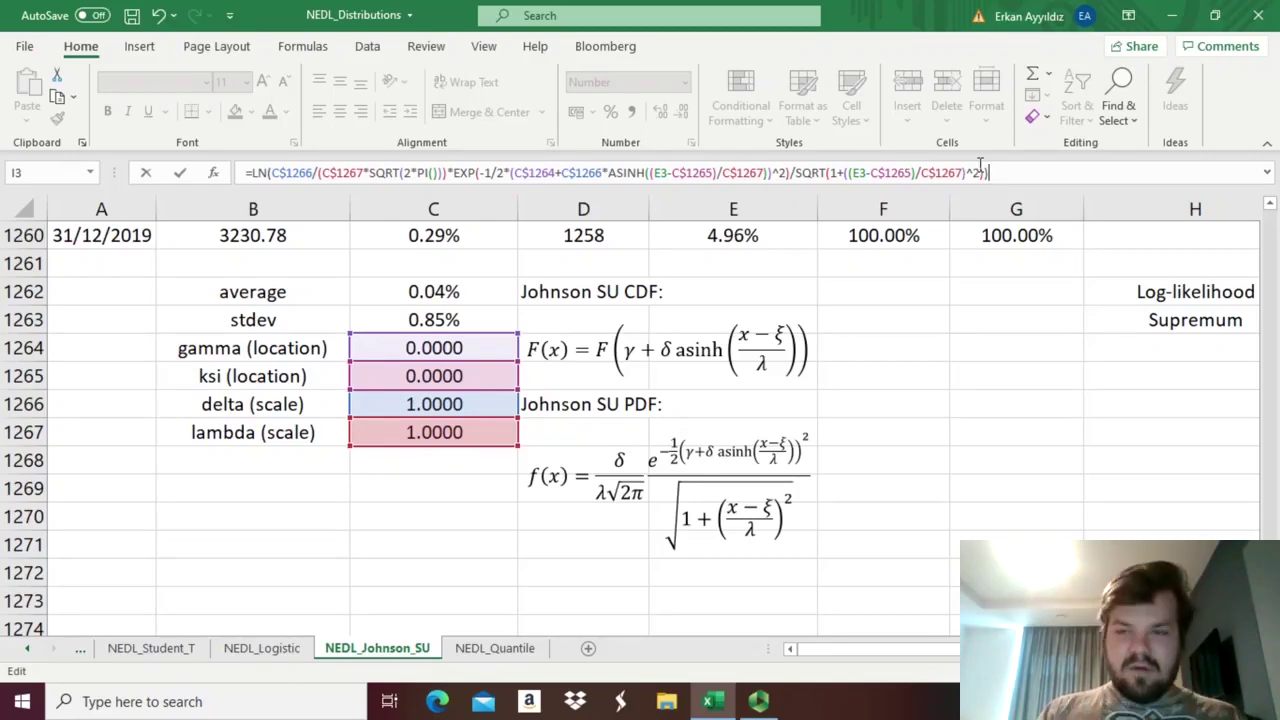
- Commit the I3 log-density formula, confirm it returns -0.9206, and select H3
{"action": "key", "text": "Return"}
{"action": "key", "text": "Up"}
{"action": "key", "text": "Up"}
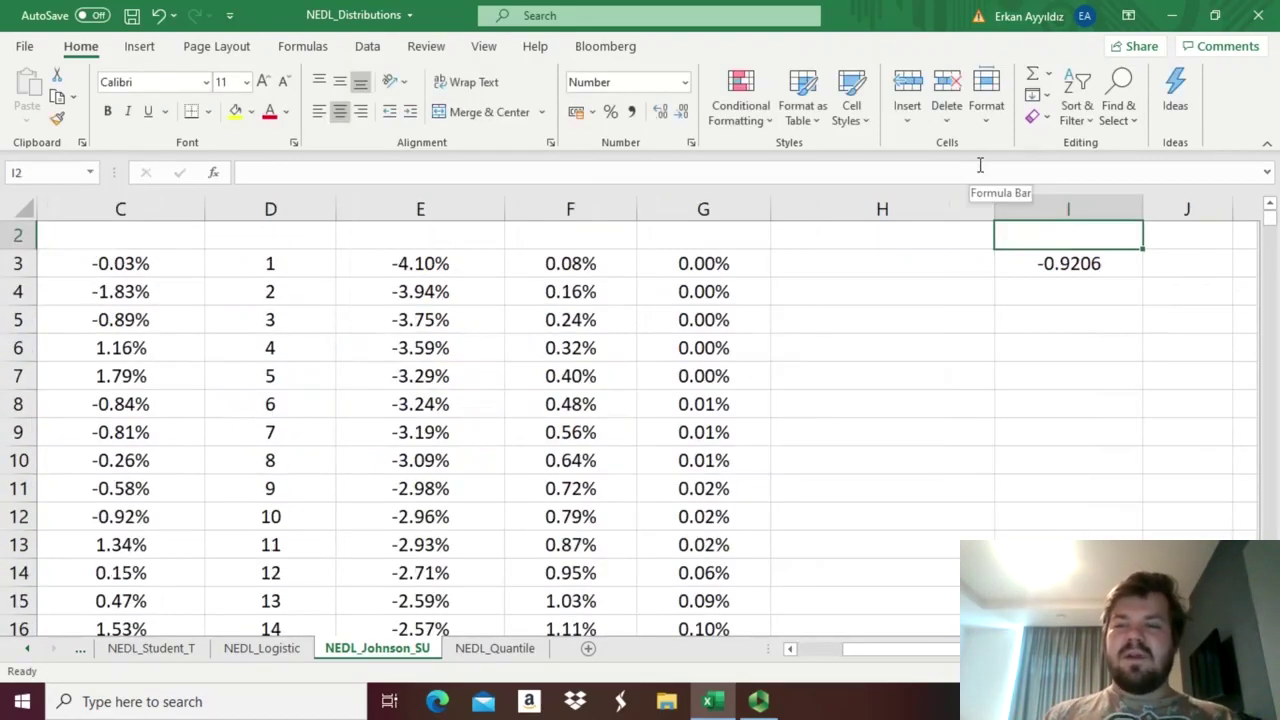
{"action": "key", "text": "Down"}
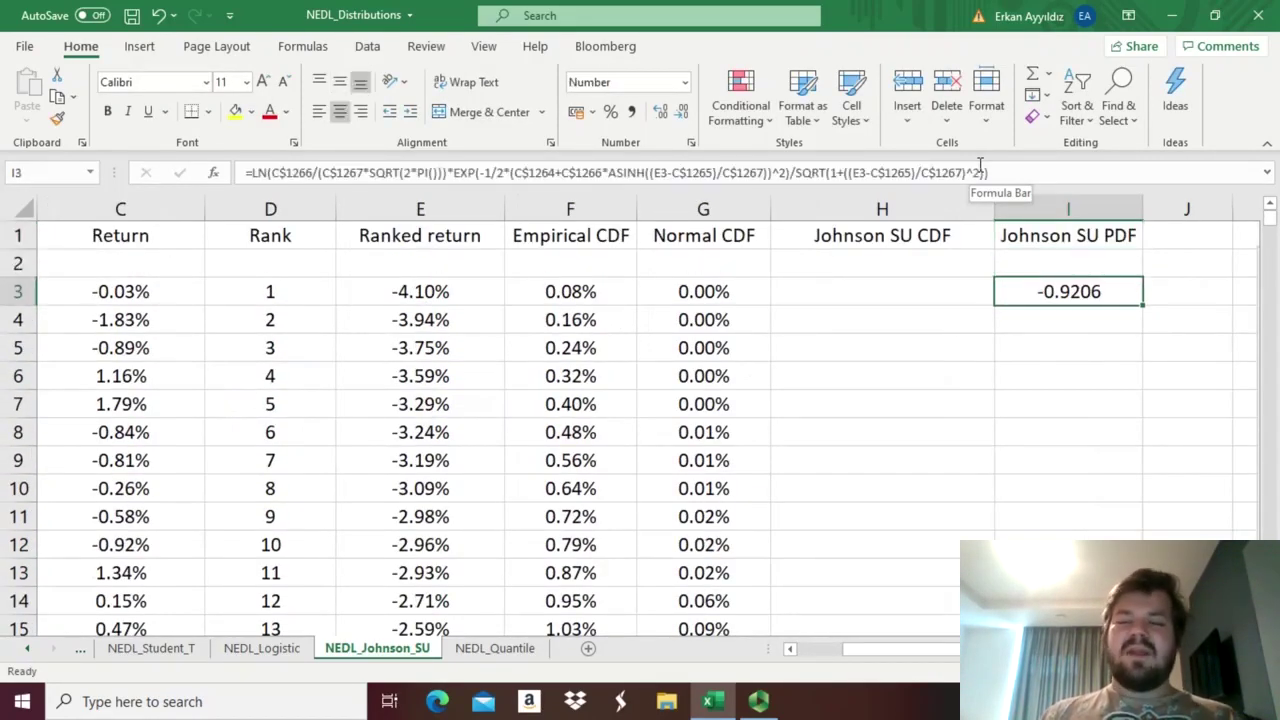
{"action": "left_click", "coordinate": [870, 291]}
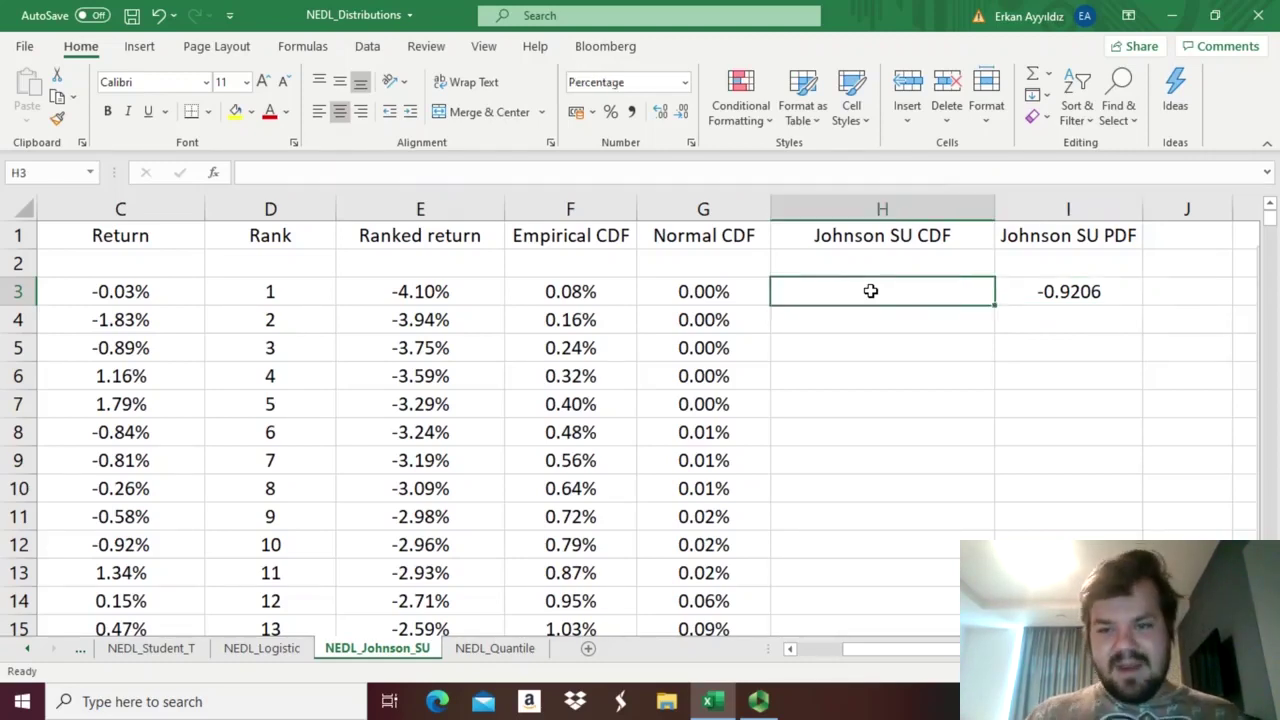
- Review the Johnson SU CDF equation below the data, then go back to the top rows
{"action": "left_click", "coordinate": [275, 291]}
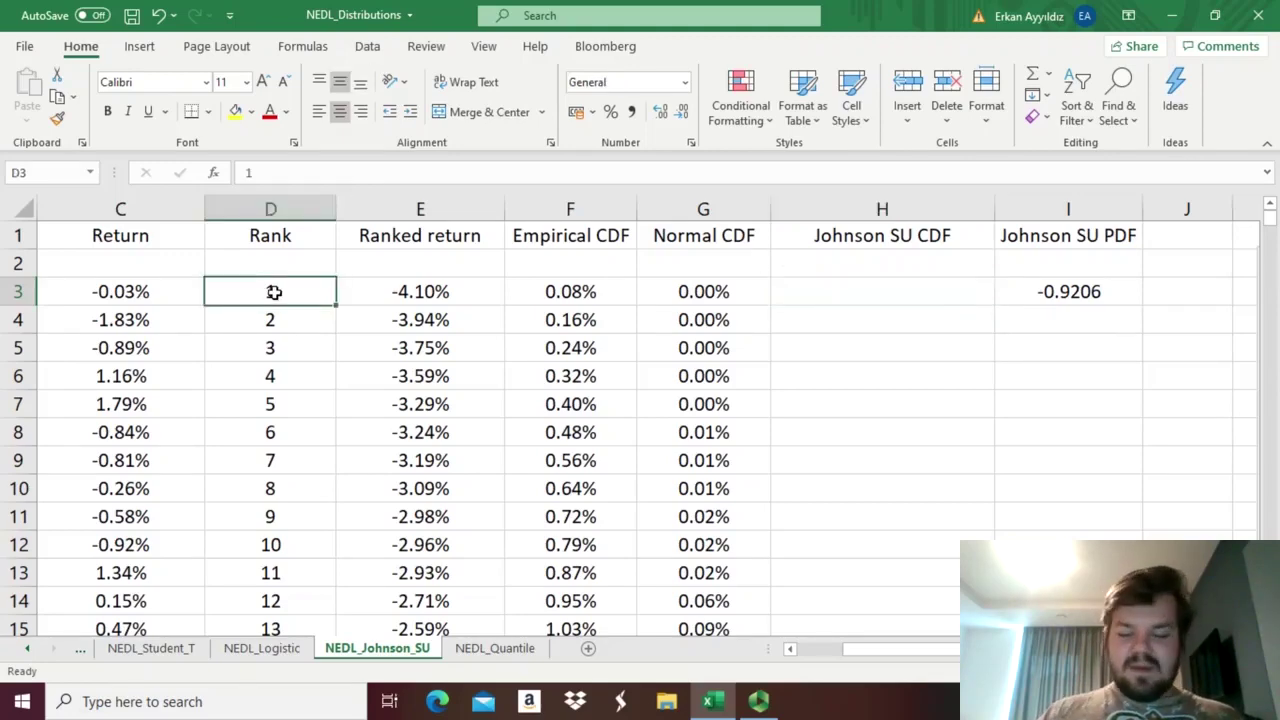
{"action": "key", "text": "ctrl+Down"}
{"action": "scroll", "coordinate": [293, 432], "scroll_direction": "down", "scroll_amount": 2}
{"action": "scroll", "coordinate": [293, 432], "scroll_direction": "down", "scroll_amount": 1}
{"action": "left_click", "coordinate": [292, 461]}
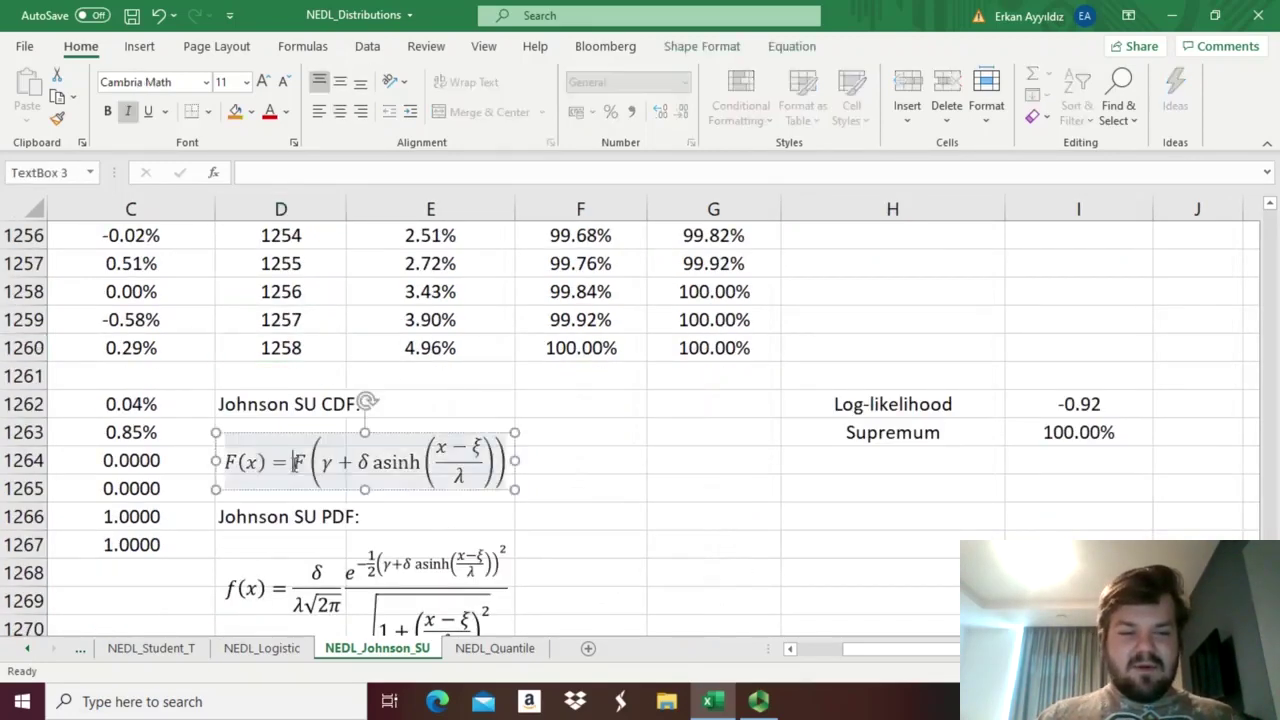
{"action": "left_click_drag", "start_coordinate": [292, 461], "coordinate": [306, 462]}
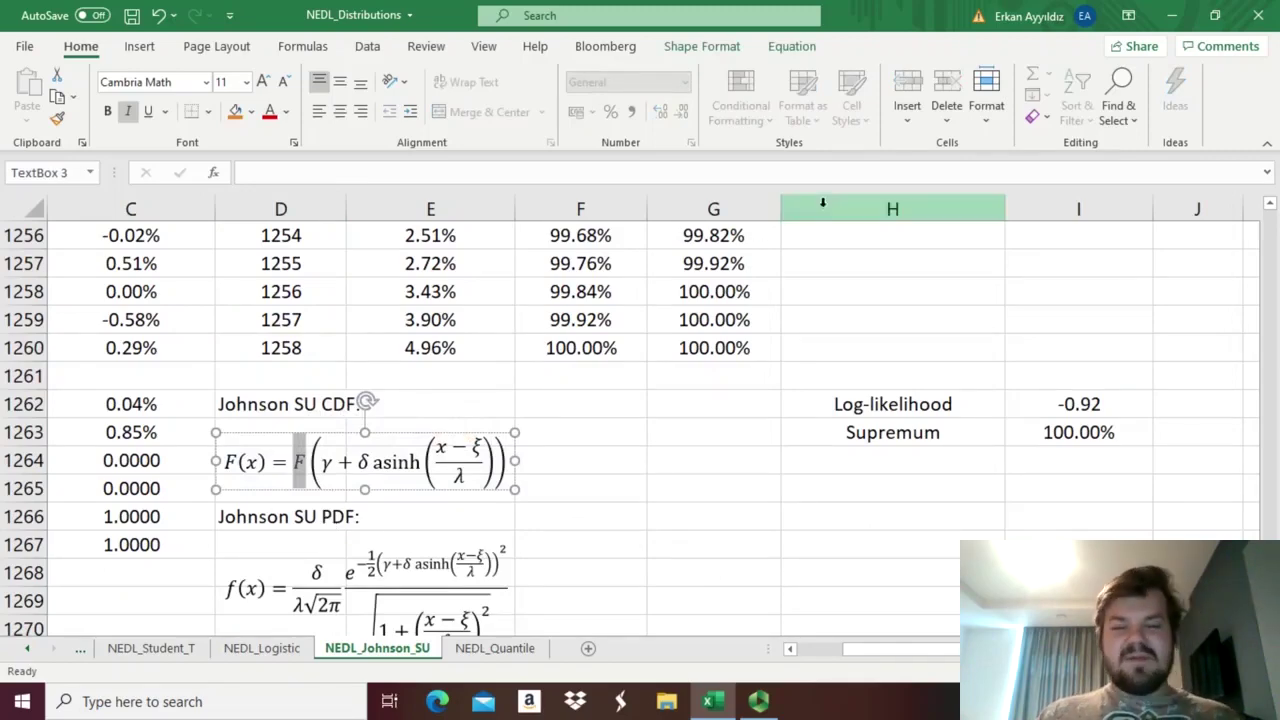
{"action": "left_click", "coordinate": [695, 340]}
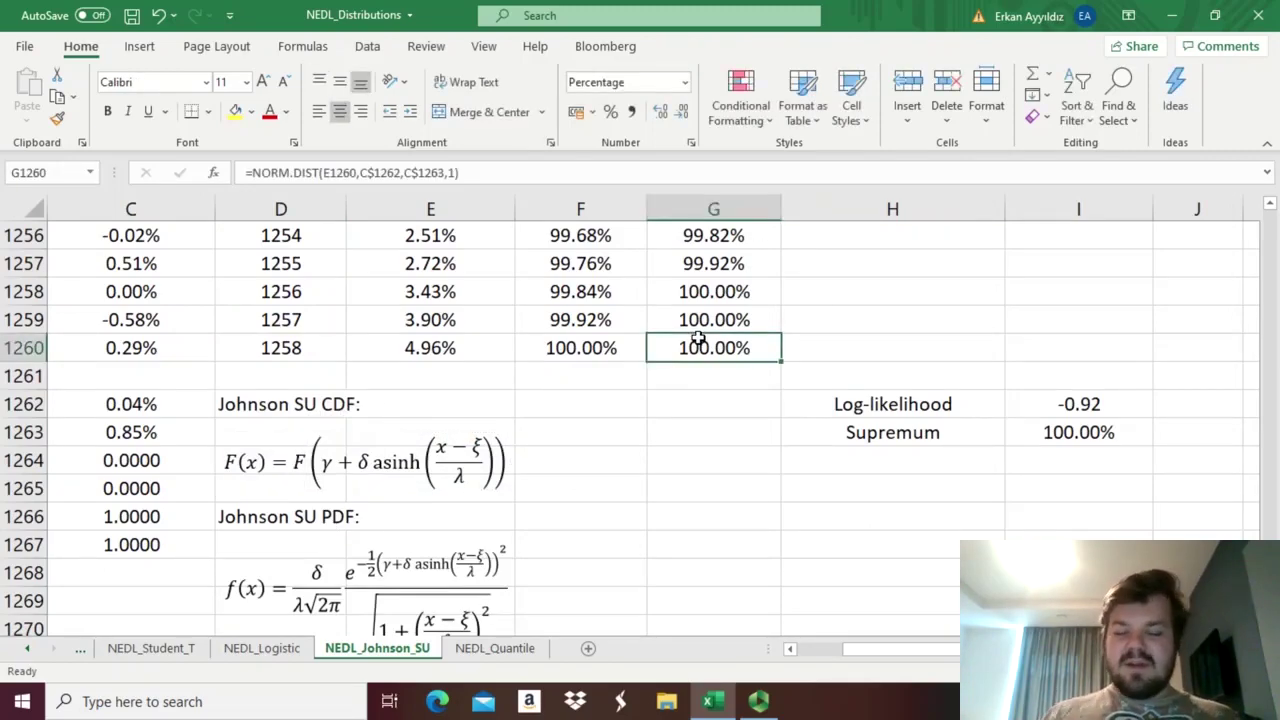
{"action": "key", "text": "ctrl+Up"}
- Start the H3 formula as =NORM.S.DIST(C$1264+, removing a stray D1260 reference
{"action": "left_click", "coordinate": [840, 283]}
{"action": "type", "text": "="}
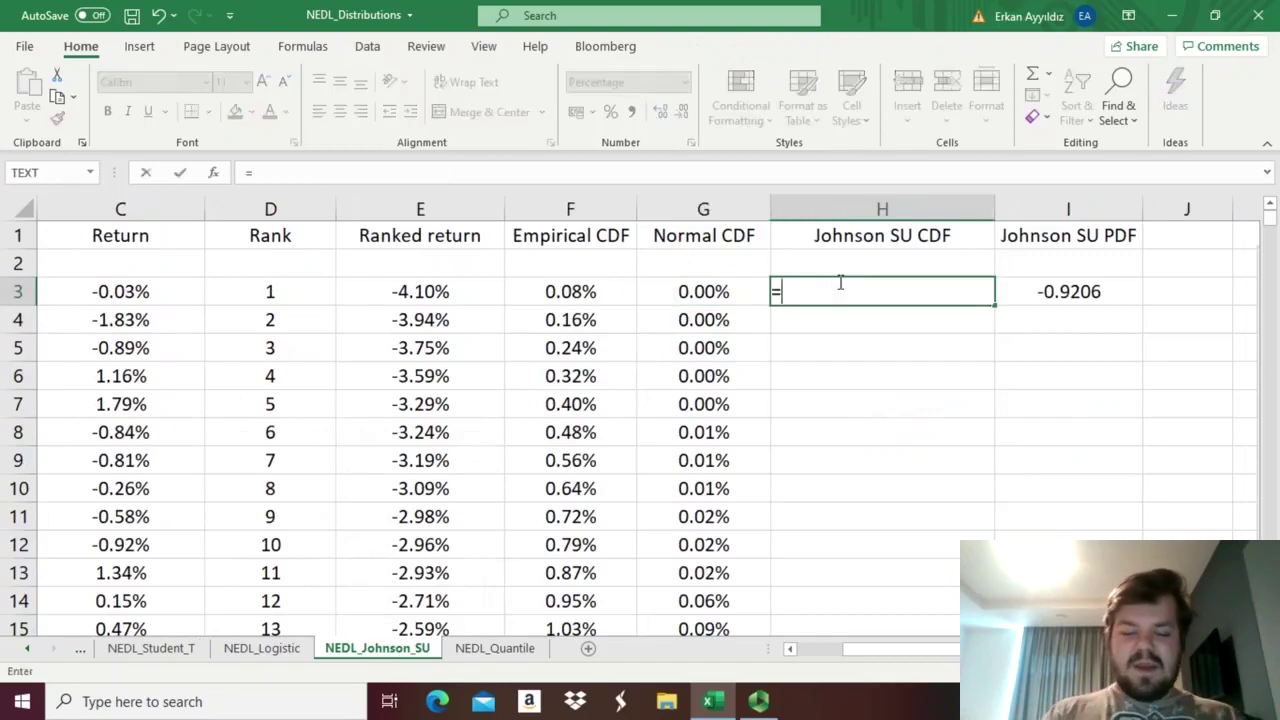
{"action": "type", "text": "NORM.S.DIST("}
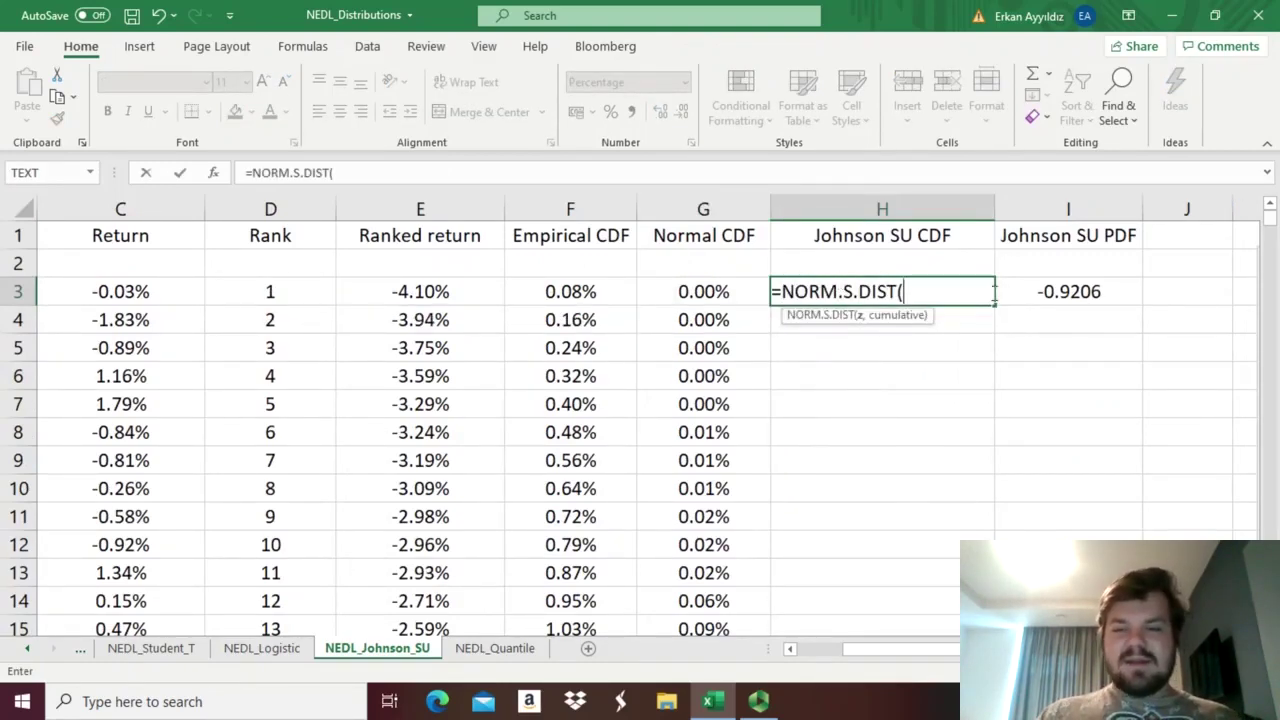
{"action": "left_click", "coordinate": [258, 349]}
{"action": "key", "text": "ctrl+Down"}
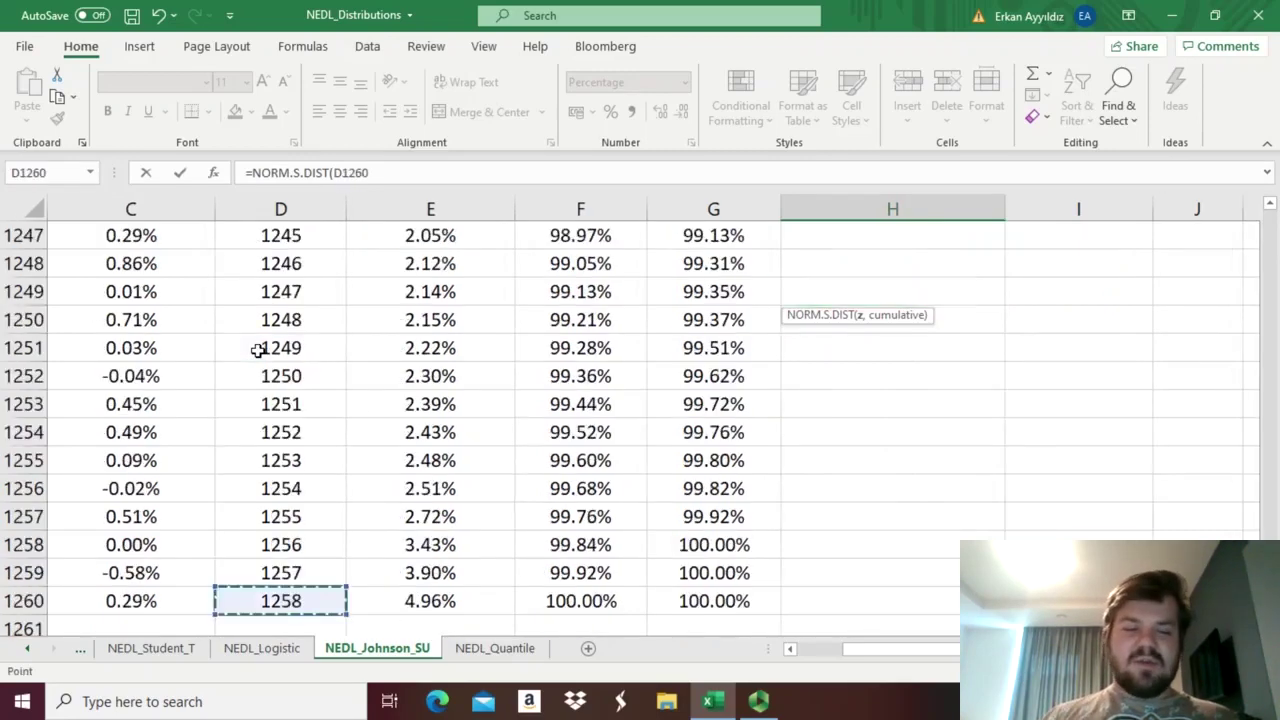
{"action": "scroll", "coordinate": [235, 343], "scroll_direction": "down", "scroll_amount": 4}
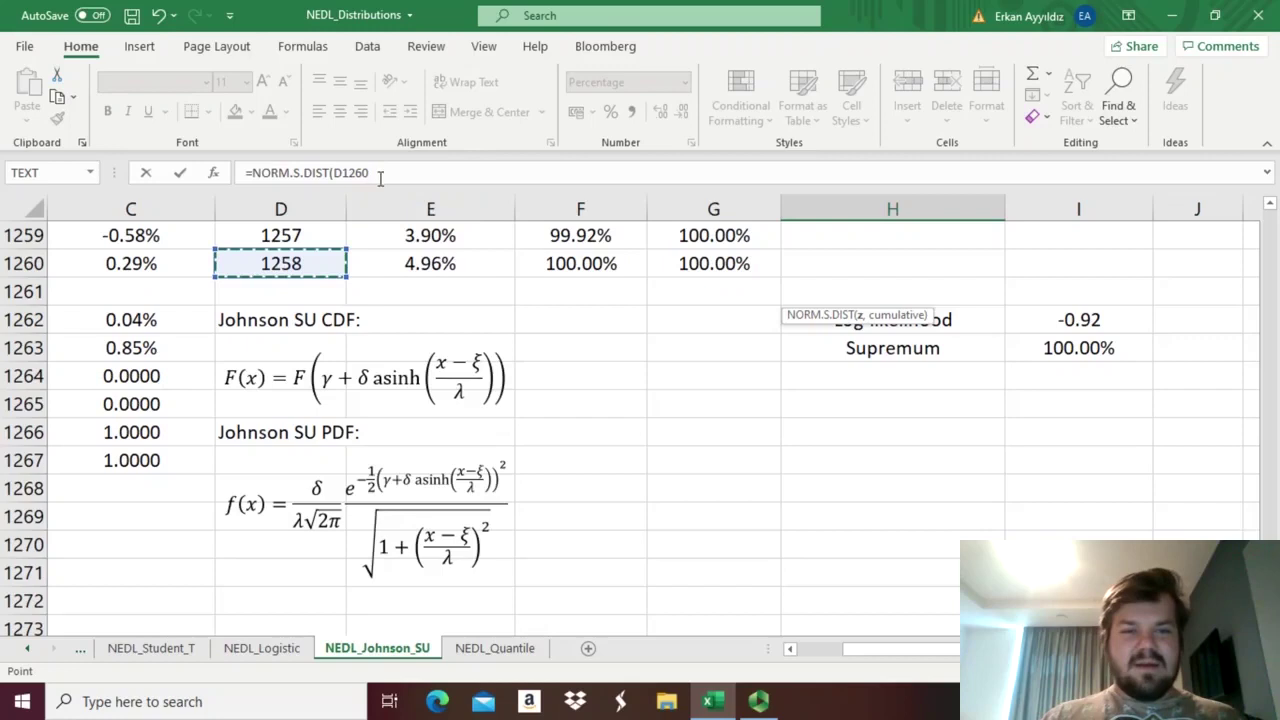
{"action": "left_click_drag", "start_coordinate": [370, 172], "coordinate": [334, 172]}
{"action": "key", "text": "BackSpace"}
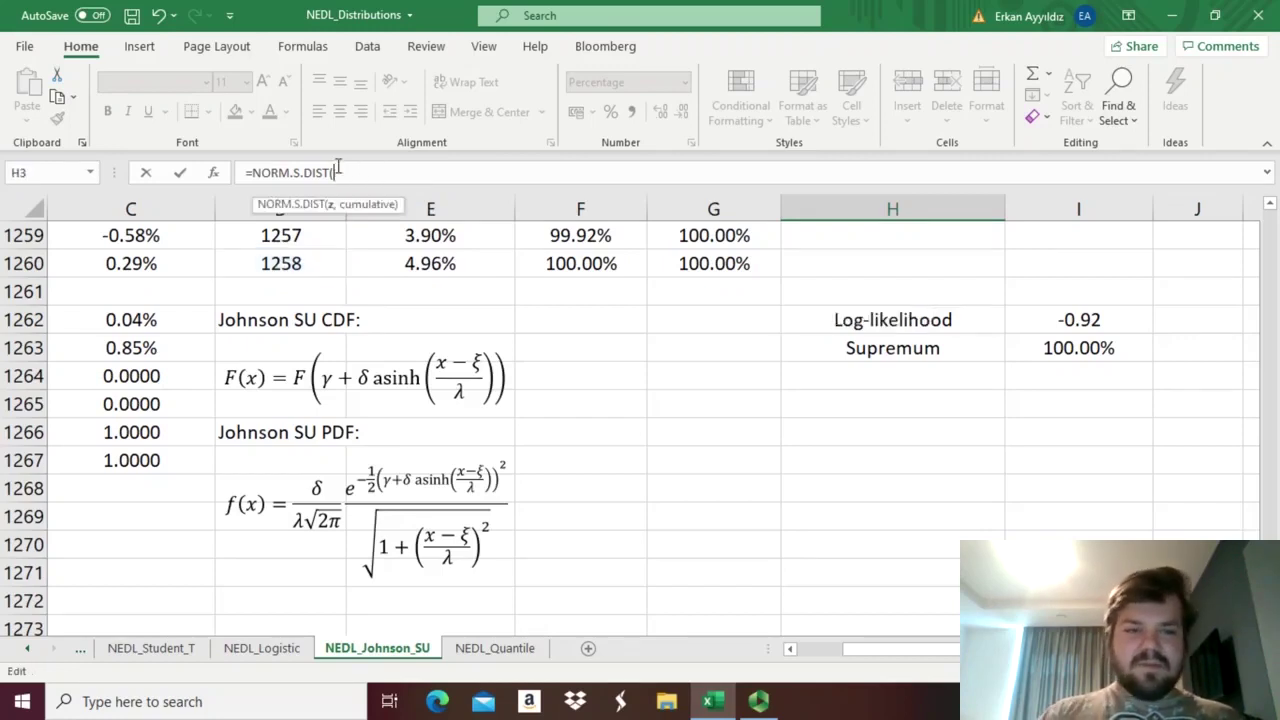
{"action": "scroll", "coordinate": [400, 518], "scroll_direction": "left", "scroll_amount": 2}
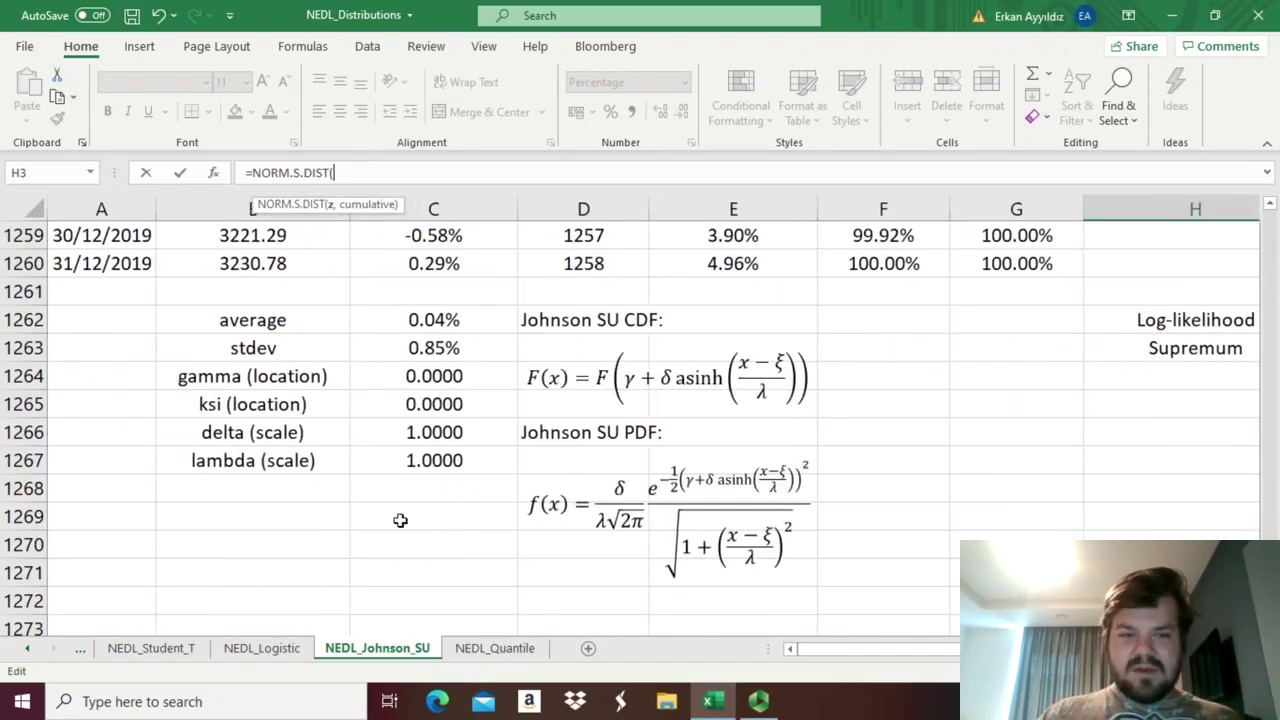
{"action": "left_click", "coordinate": [398, 372]}
{"action": "left_click", "coordinate": [339, 172]}
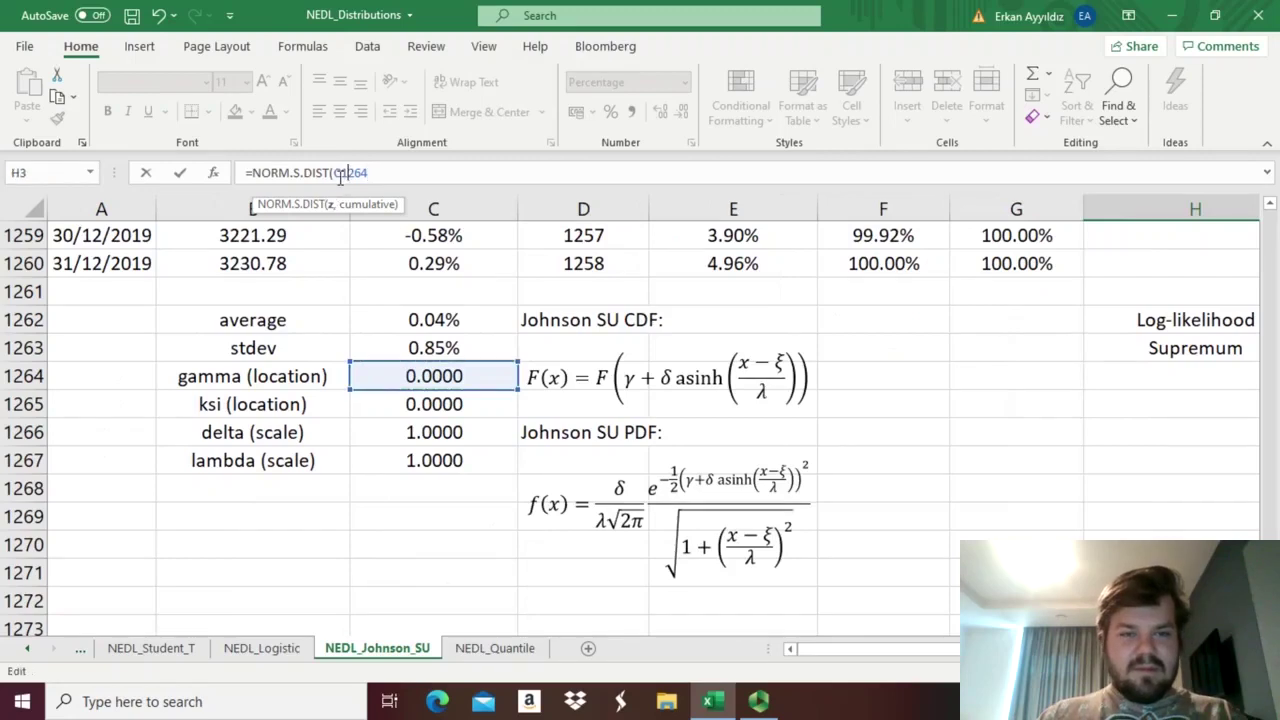
{"action": "type", "text": "$1264+"}
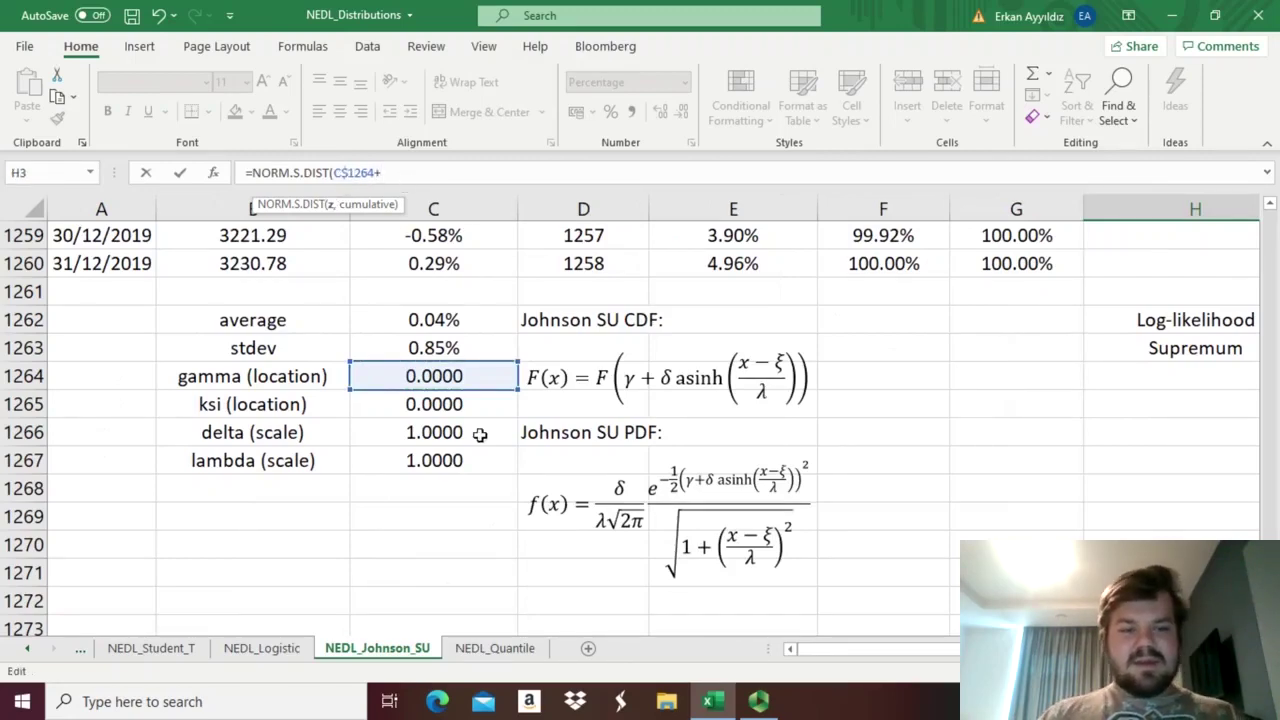
- Complete it with C$1266*ASINH((E3-C$1265)/C$1267),1) using row-locked references
{"action": "left_click", "coordinate": [470, 433]}
{"action": "left_click", "coordinate": [381, 172]}
{"action": "type", "text": "$1266"}
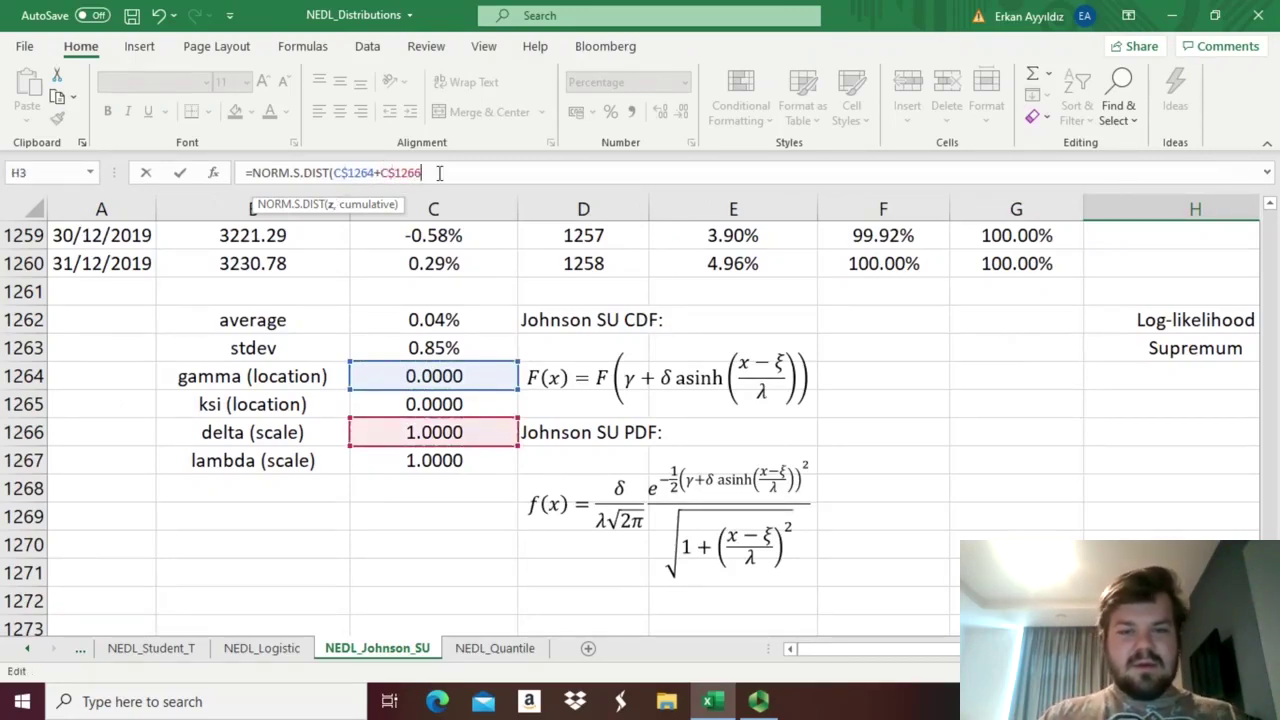
{"action": "type", "text": "*AS"}
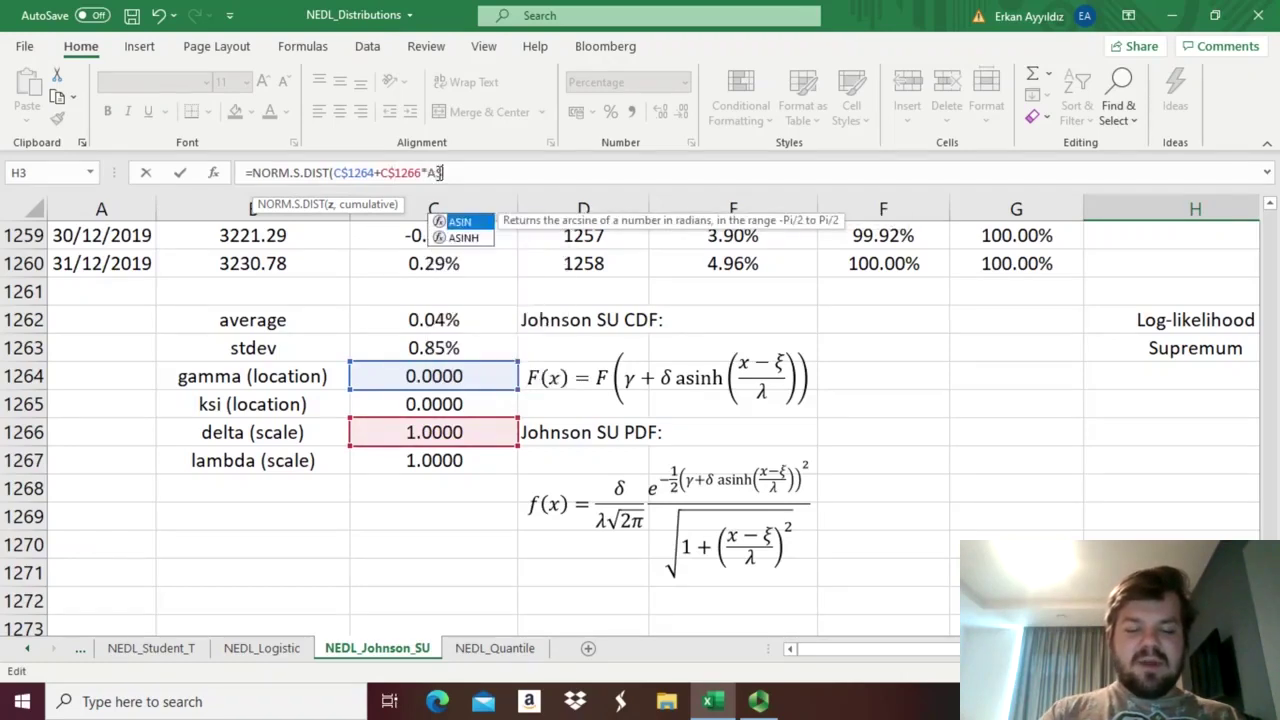
{"action": "type", "text": "INH(("}
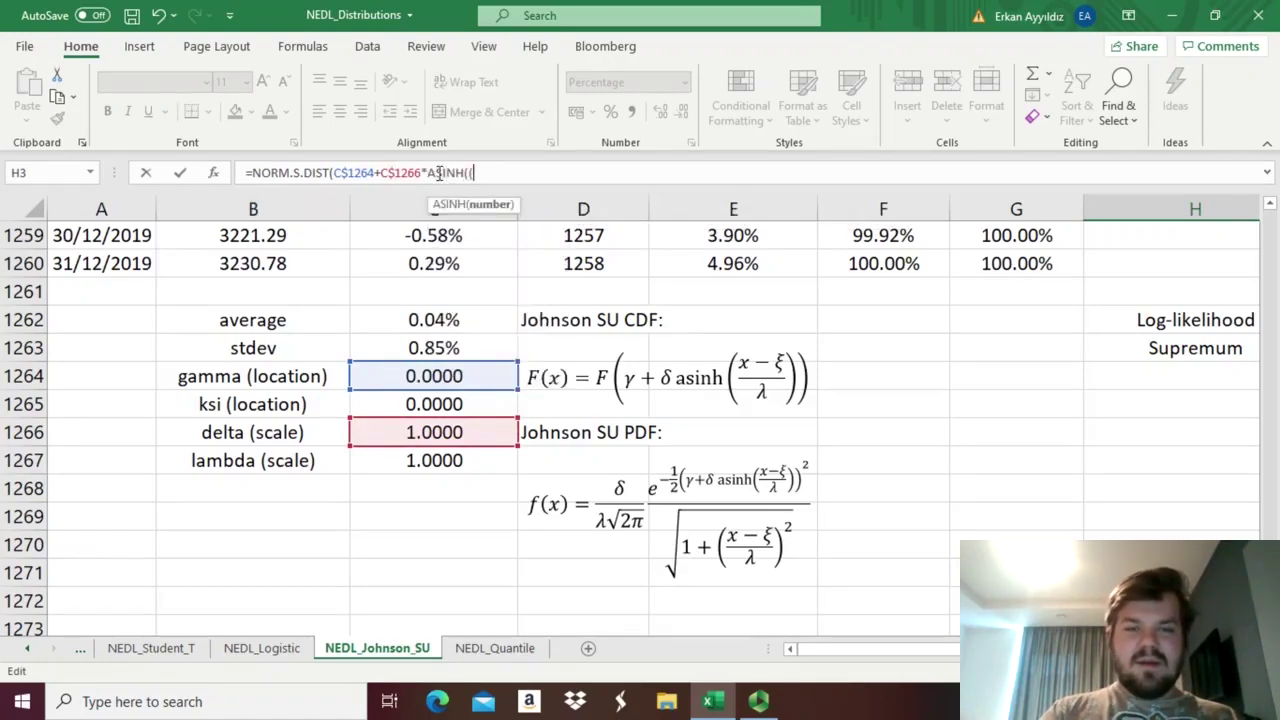
{"action": "type", "text": "E"}
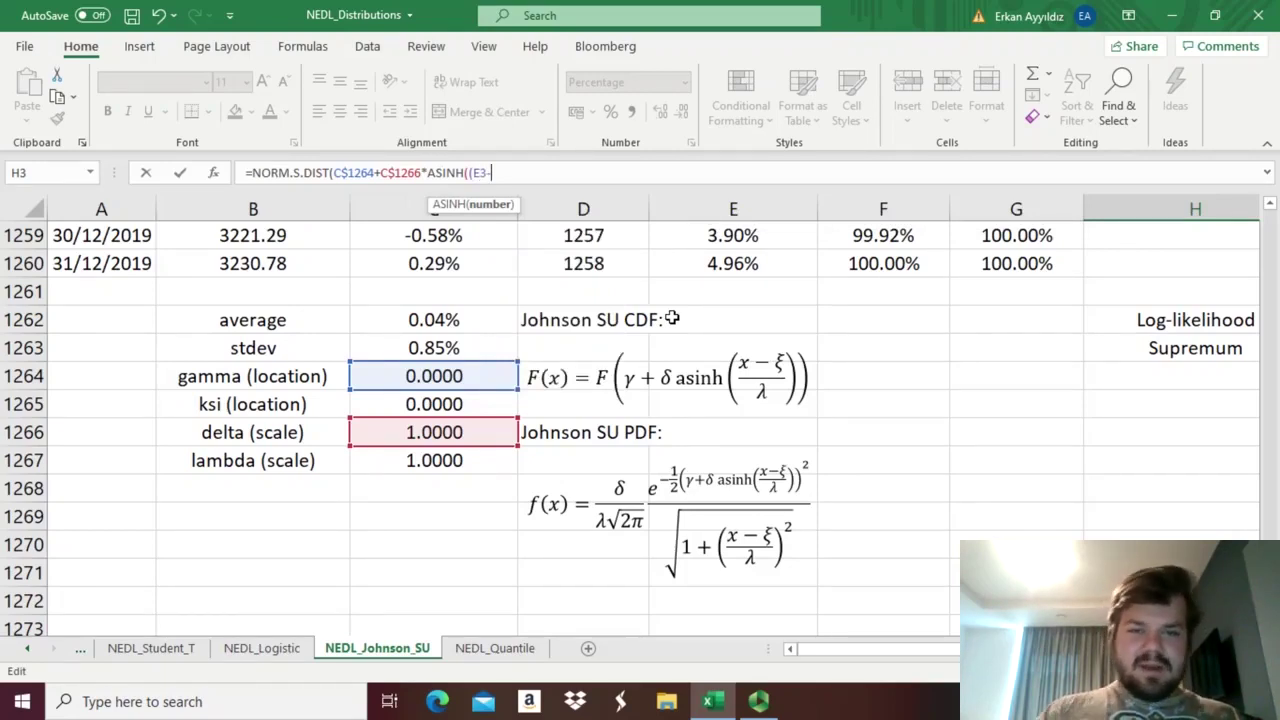
{"action": "type", "text": "3-"}
{"action": "left_click", "coordinate": [494, 402]}
{"action": "key", "text": "F4"}
{"action": "key", "text": "F4"}
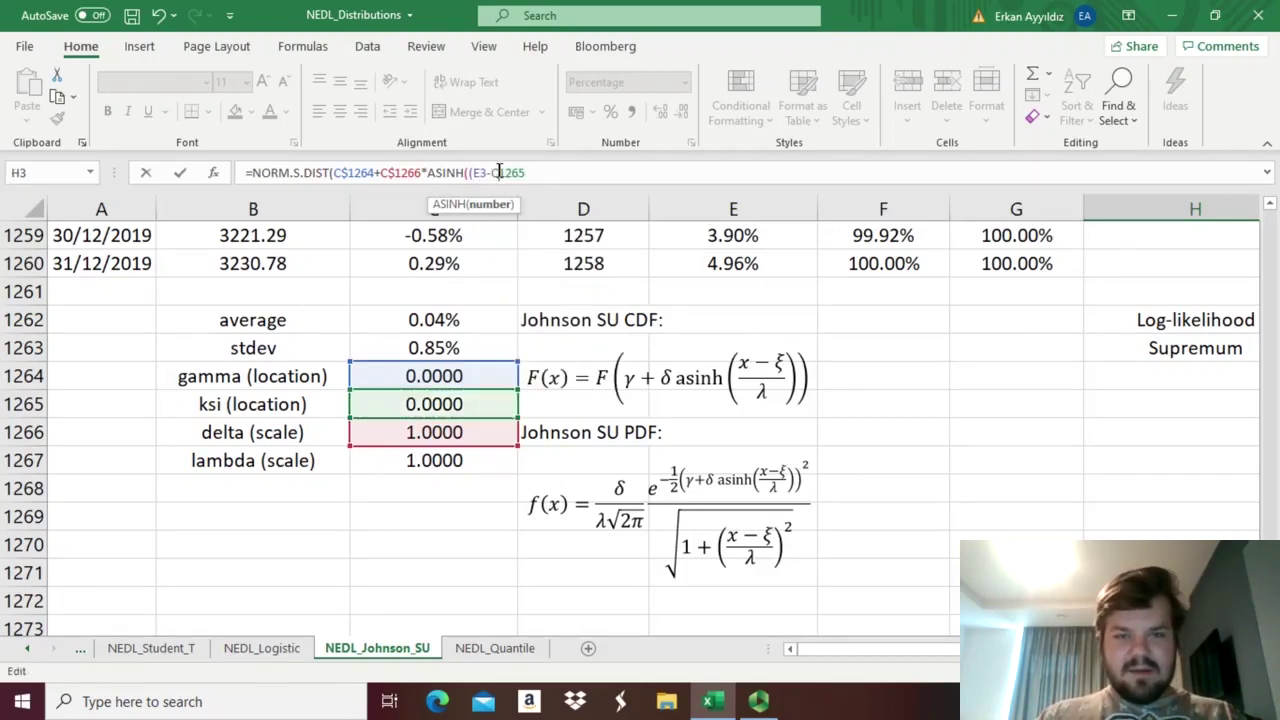
{"action": "key", "text": "F4"}
{"action": "type", "text": ")"}
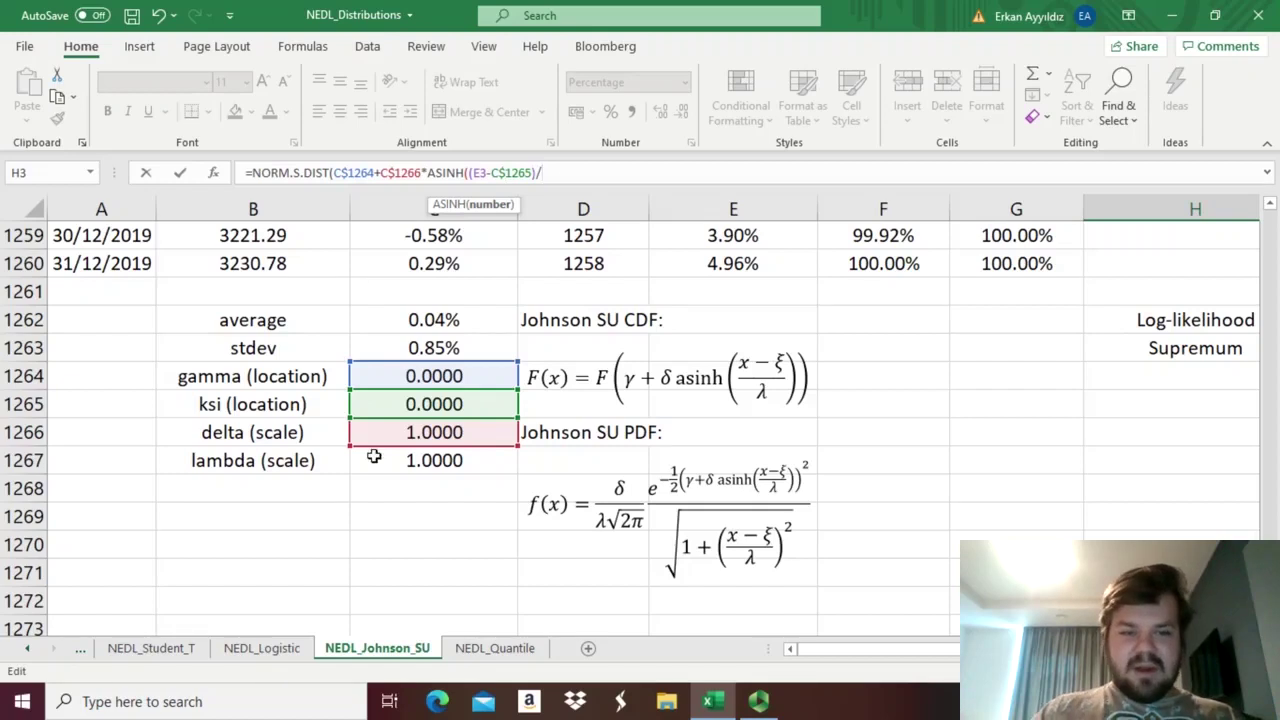
{"action": "type", "text": "/"}
{"action": "left_click", "coordinate": [423, 458]}
{"action": "left_click", "coordinate": [610, 174]}
{"action": "key", "text": "F4"}
{"action": "key", "text": "F4"}
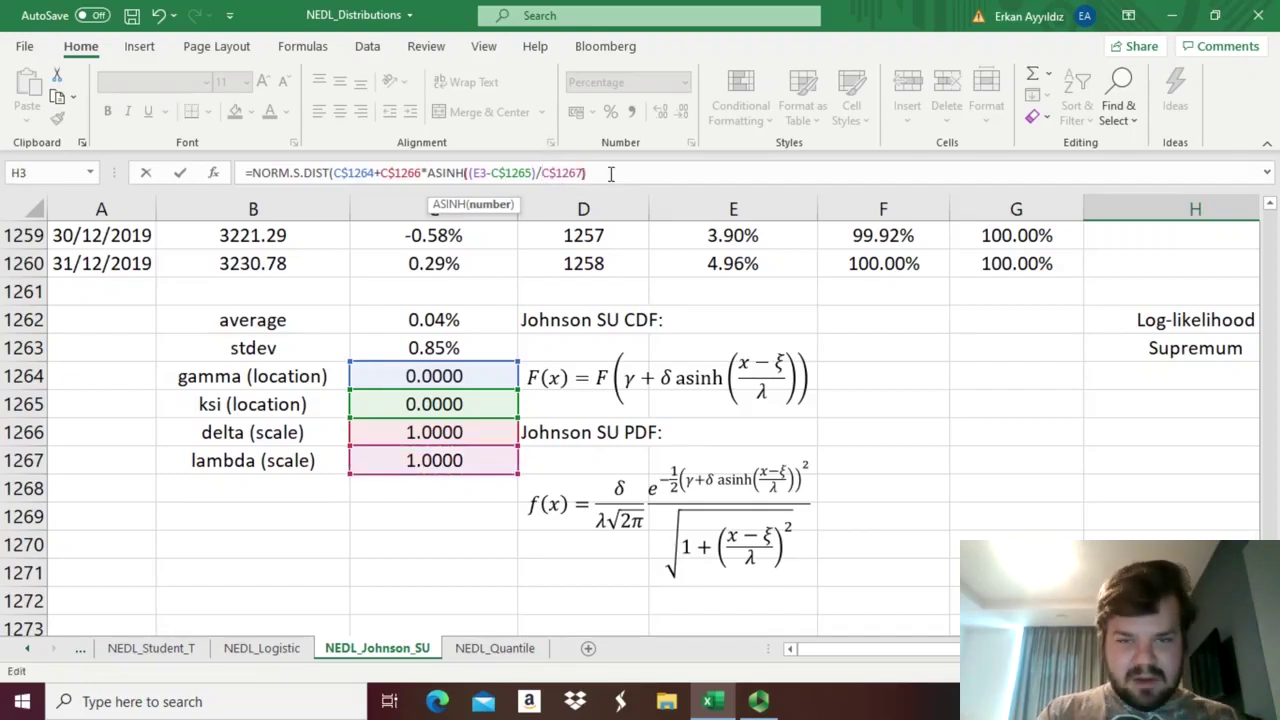
{"action": "type", "text": ")"}
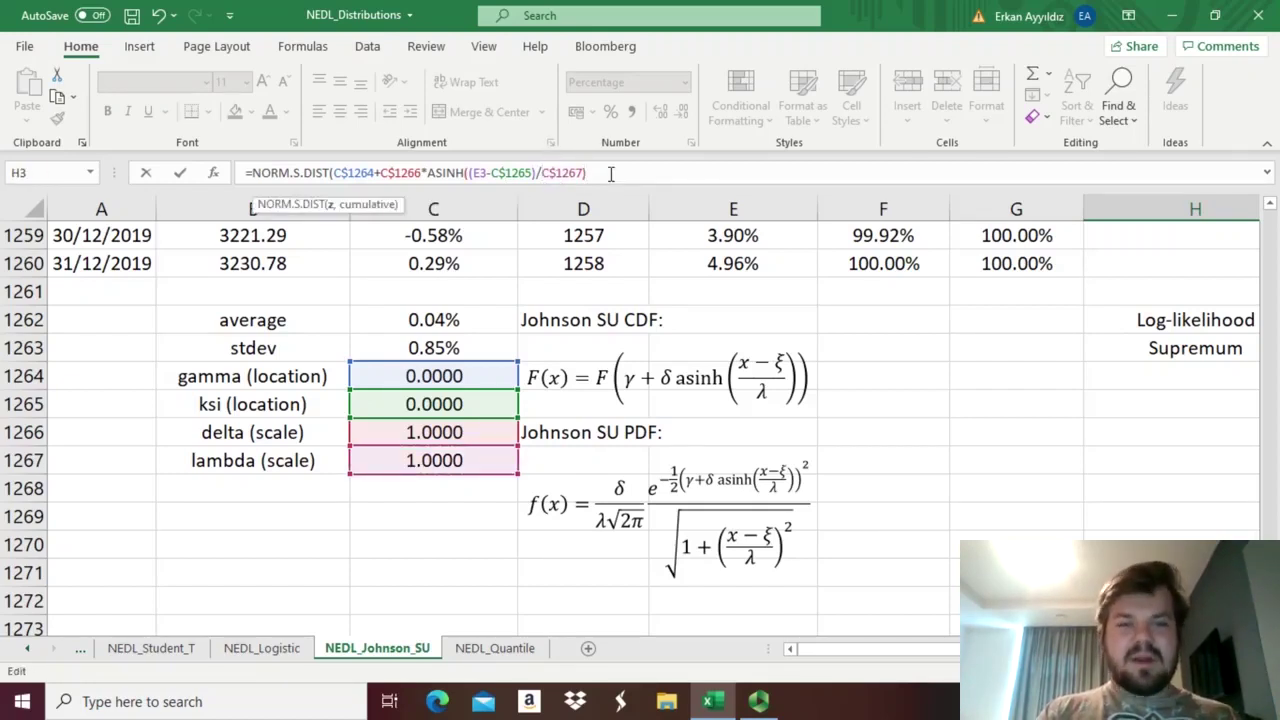
{"action": "type", "text": ",1"}
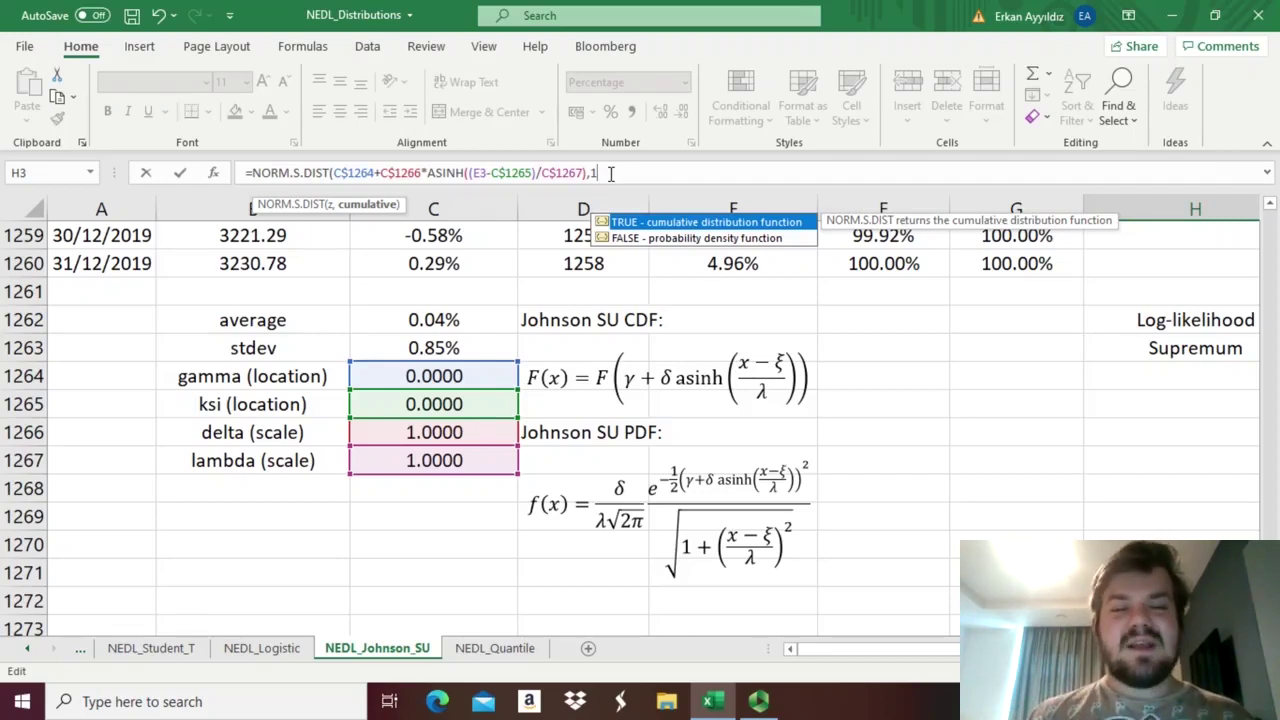
{"action": "type", "text": ")"}
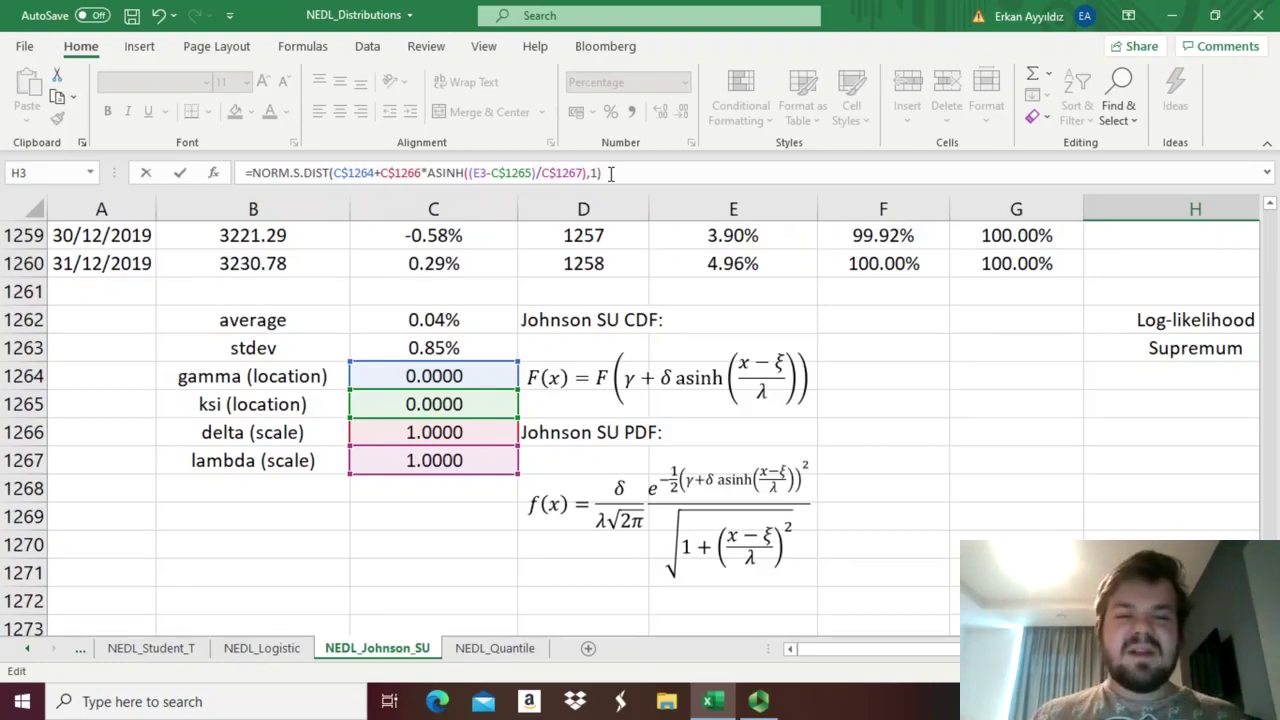
- Commit the H3 formula and fill H3:I3 down to row 1260, checking the last row
{"action": "key", "text": "Return"}
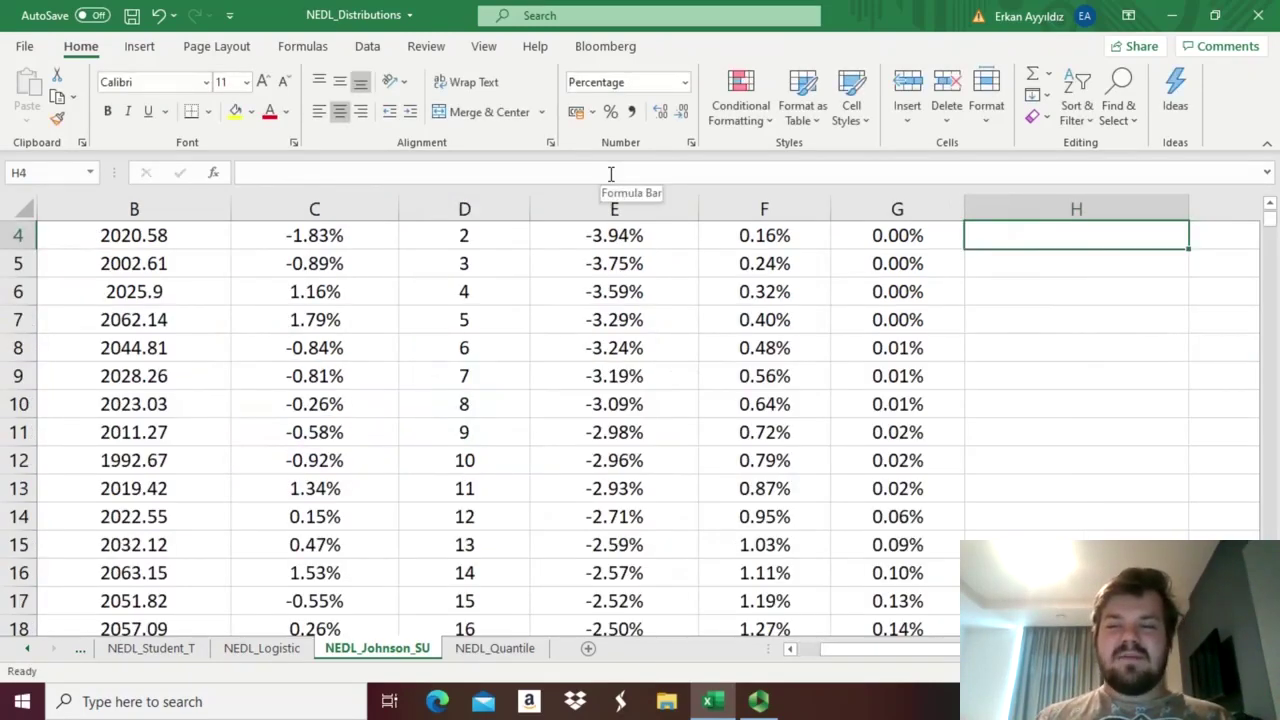
{"action": "key", "text": "Up"}
{"action": "scroll", "coordinate": [877, 286], "scroll_direction": "right", "scroll_amount": 2}
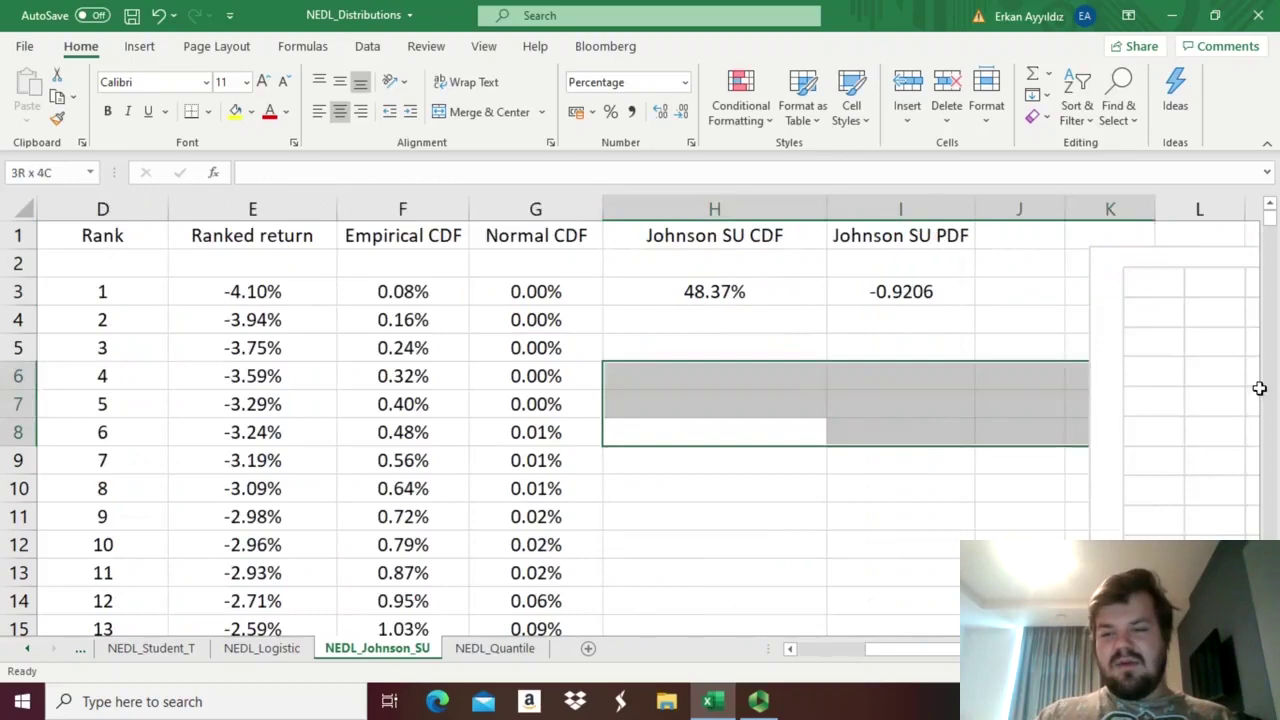
{"action": "left_click_drag", "start_coordinate": [680, 287], "coordinate": [883, 290]}
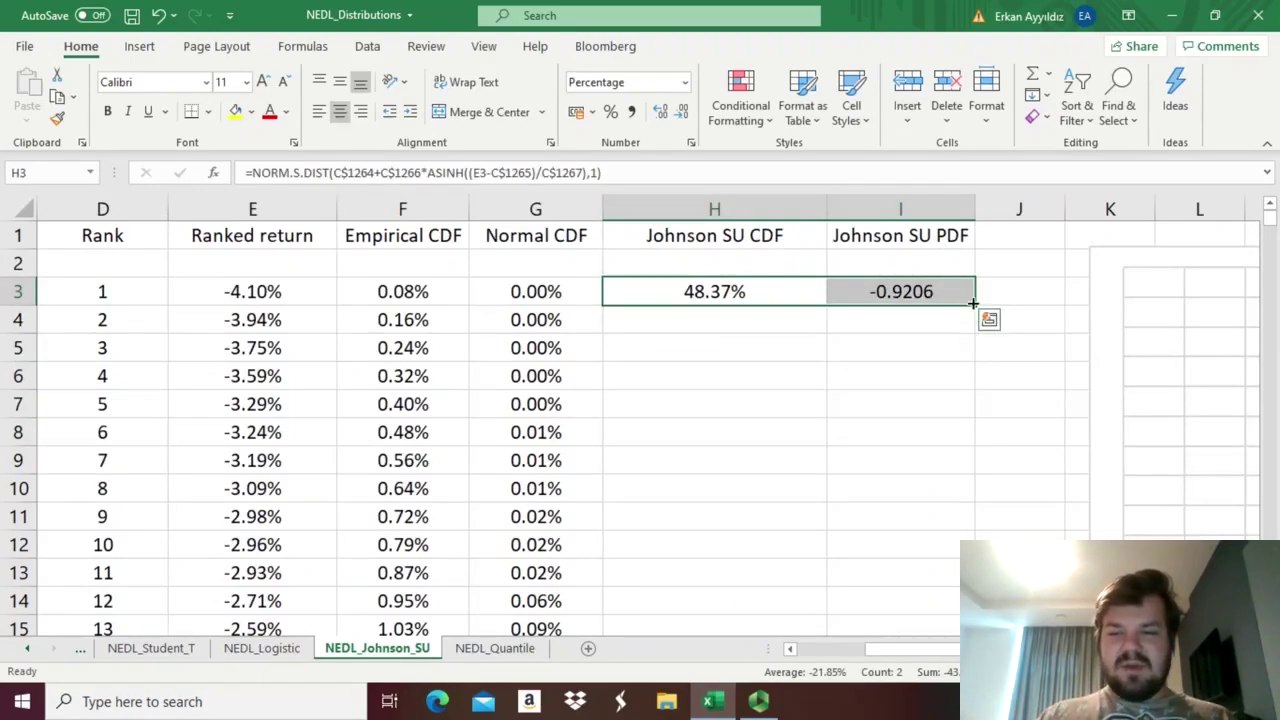
{"action": "double_click", "coordinate": [975, 304]}
{"action": "left_click", "coordinate": [733, 340]}
{"action": "key", "text": "ctrl+Down"}
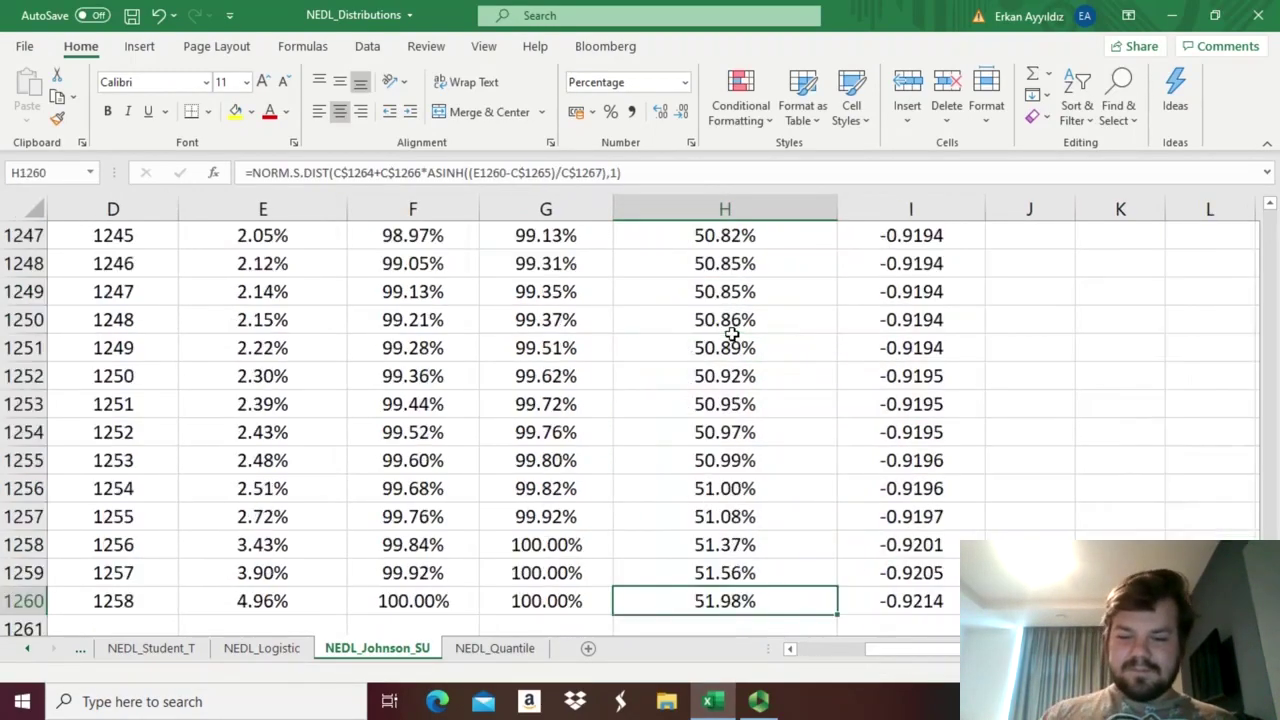
{"action": "scroll", "coordinate": [1006, 397], "scroll_direction": "down", "scroll_amount": 3}
{"action": "left_click", "coordinate": [896, 432]}
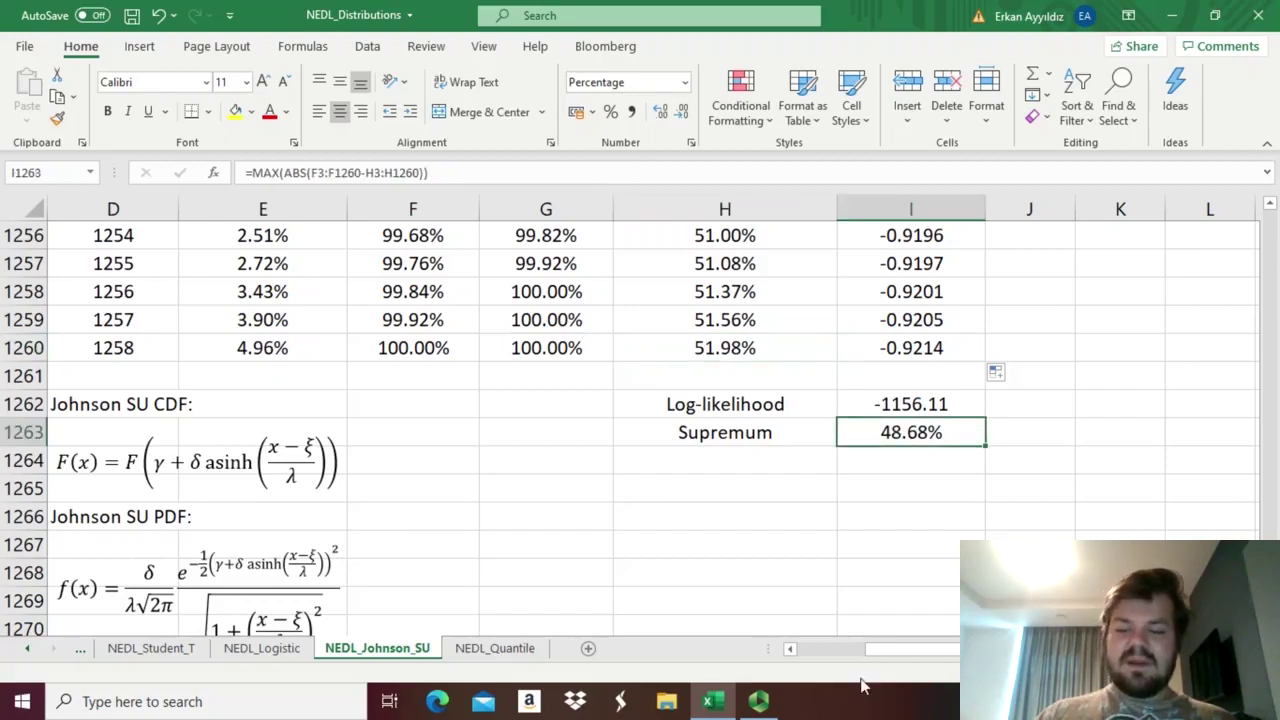
{"action": "key", "text": "Up"}
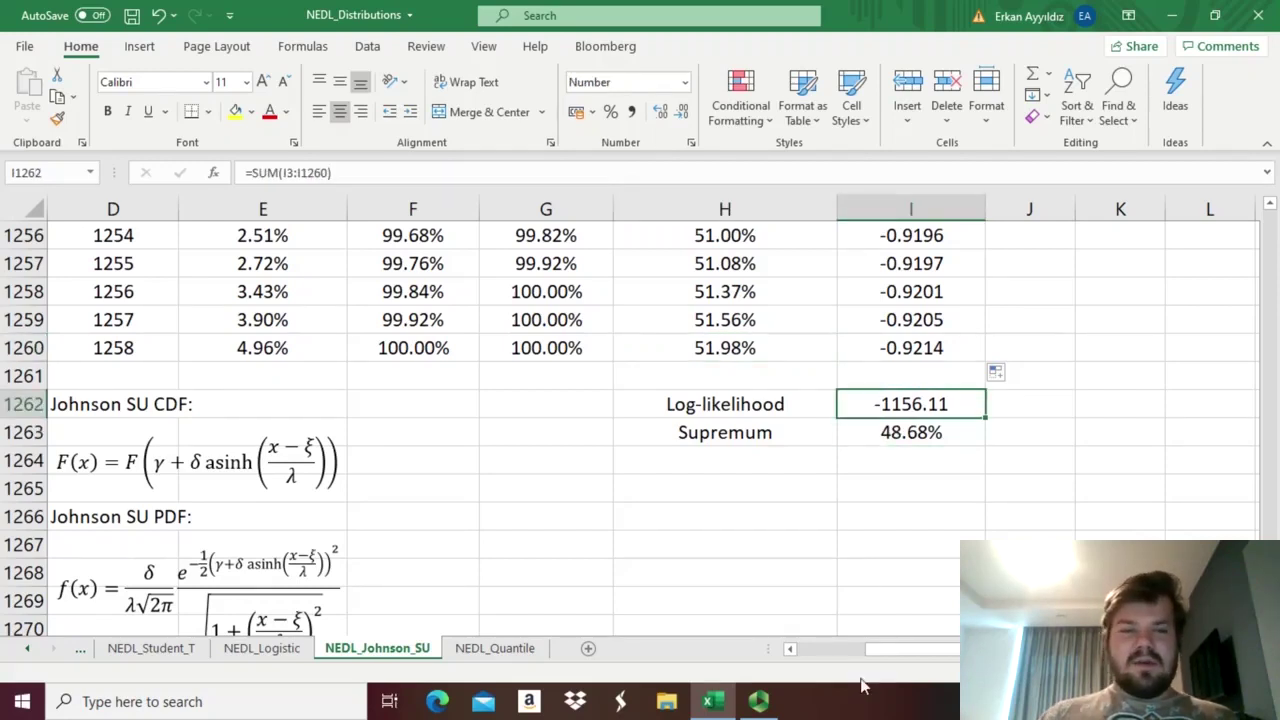
{"action": "left_click_drag", "start_coordinate": [340, 172], "coordinate": [247, 168]}
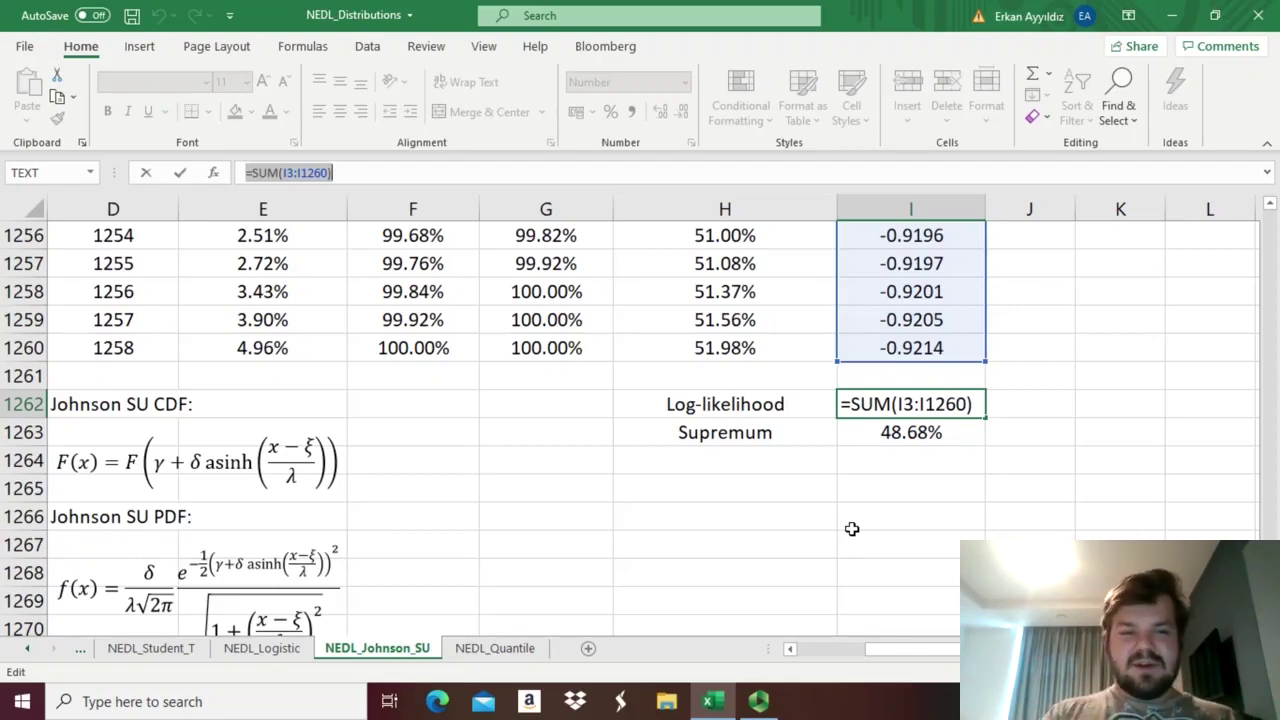
{"action": "type", "text": "=SUM("}
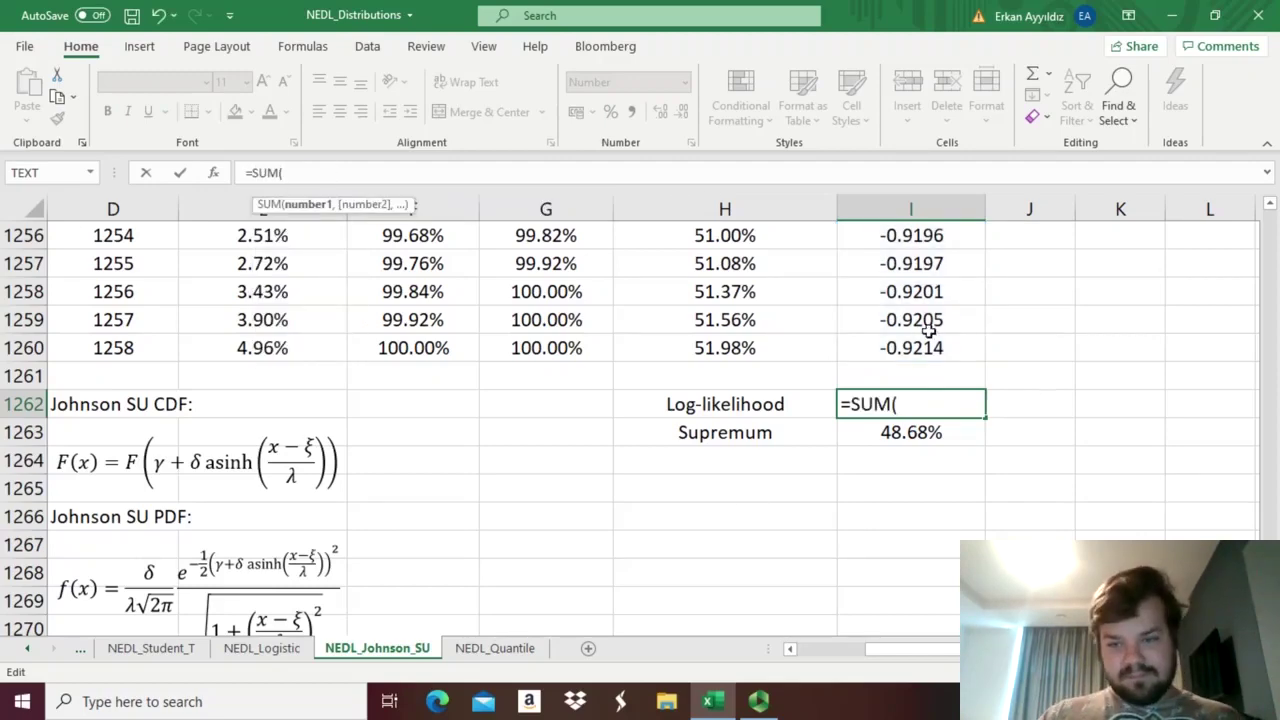
{"action": "left_click", "coordinate": [932, 345]}
{"action": "key", "text": "ctrl+Up"}
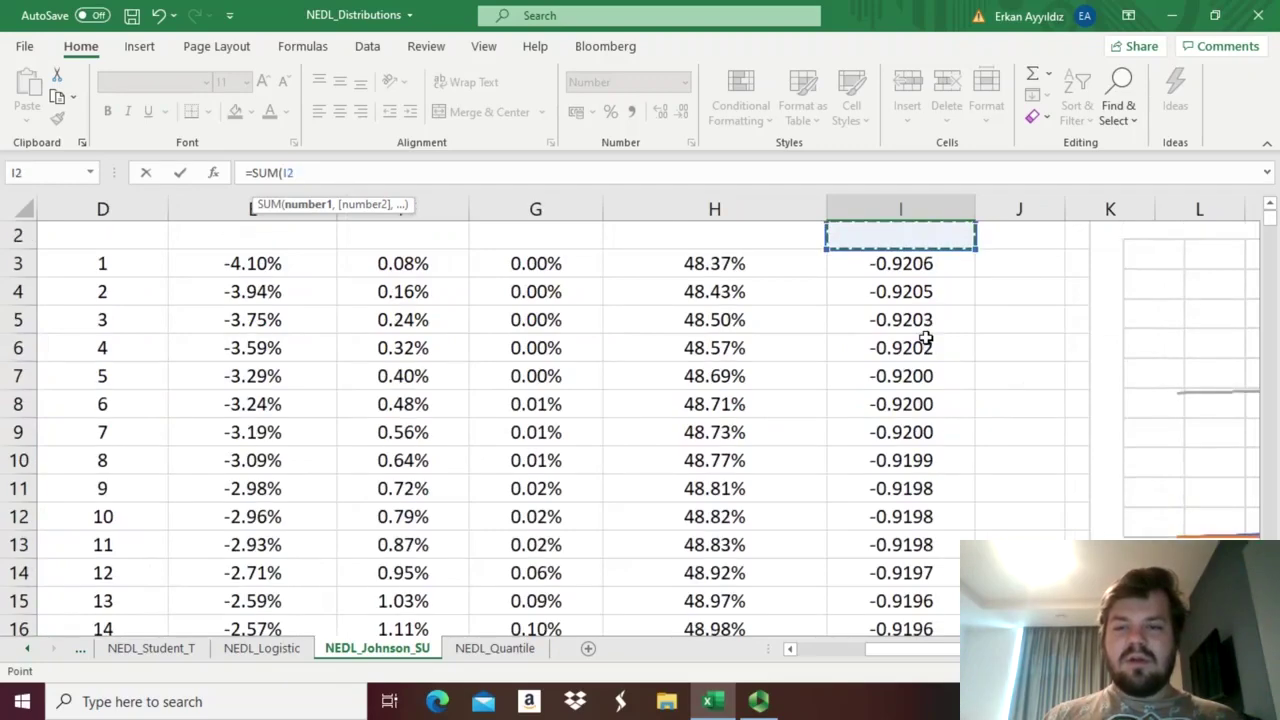
{"action": "key", "text": "ctrl+shift+Down"}
{"action": "key", "text": "Return"}
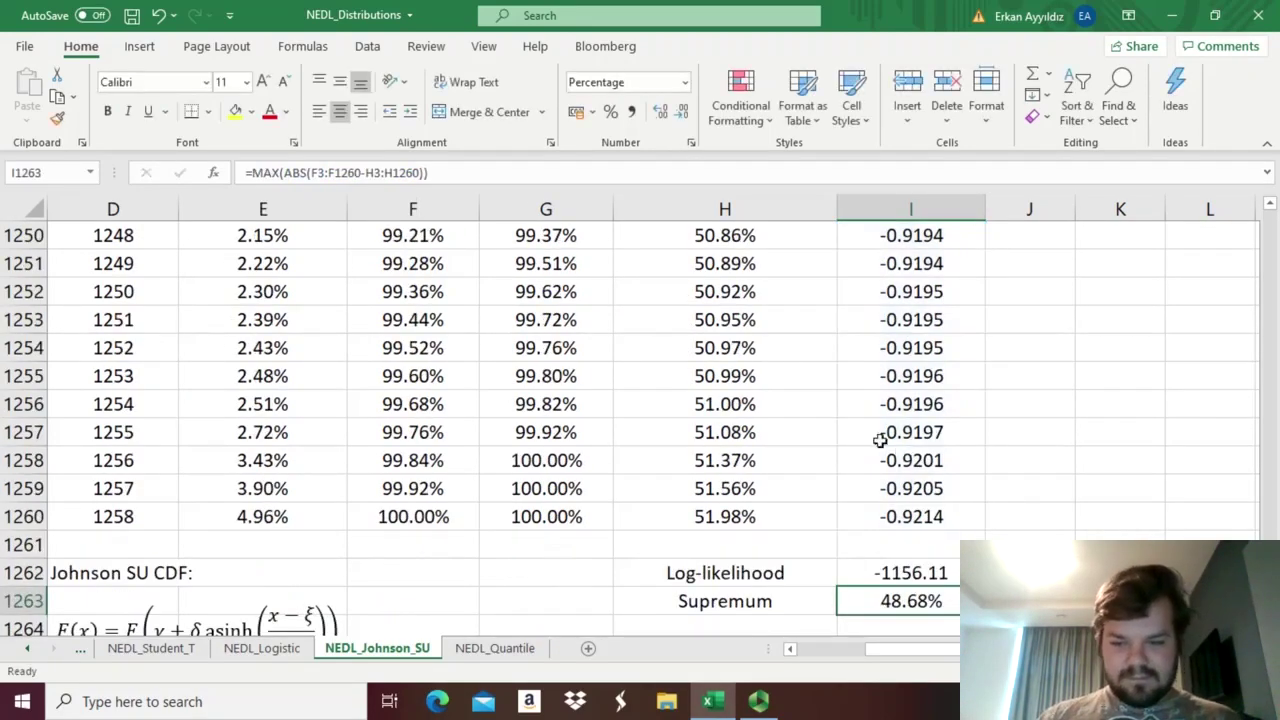
{"action": "scroll", "coordinate": [880, 434], "scroll_direction": "down", "scroll_amount": 2}
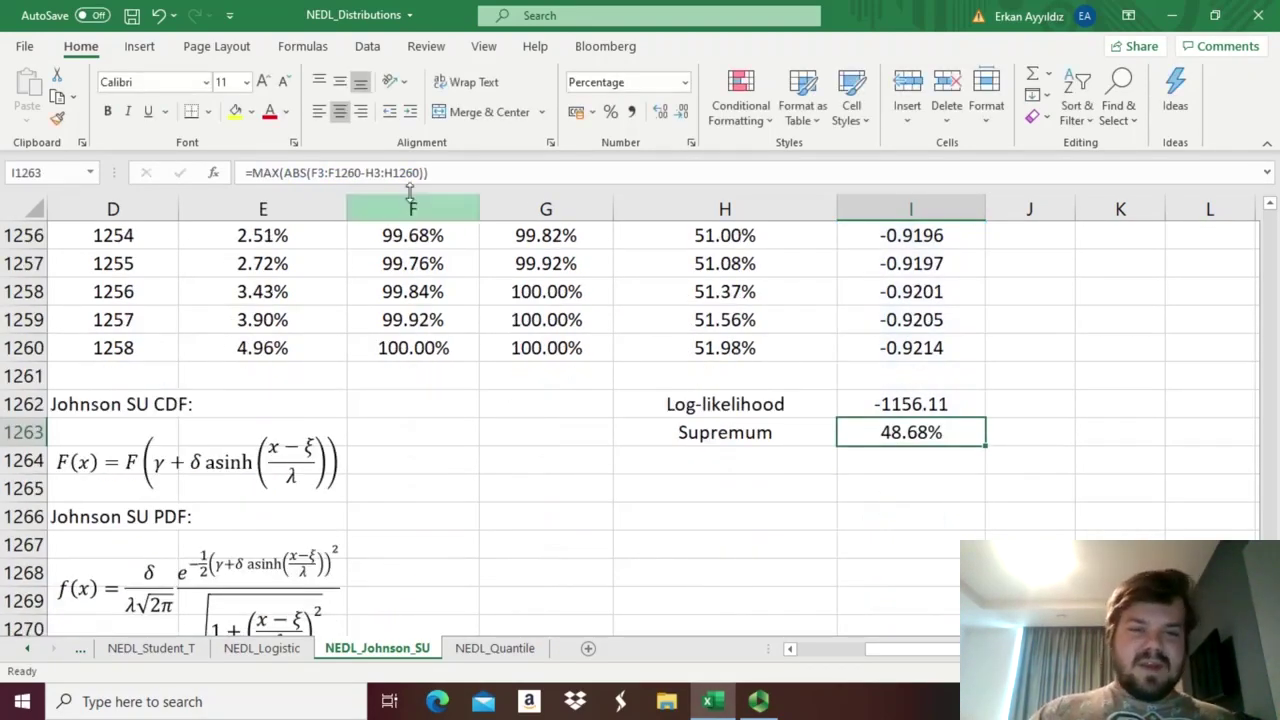
{"action": "left_click", "coordinate": [442, 174]}
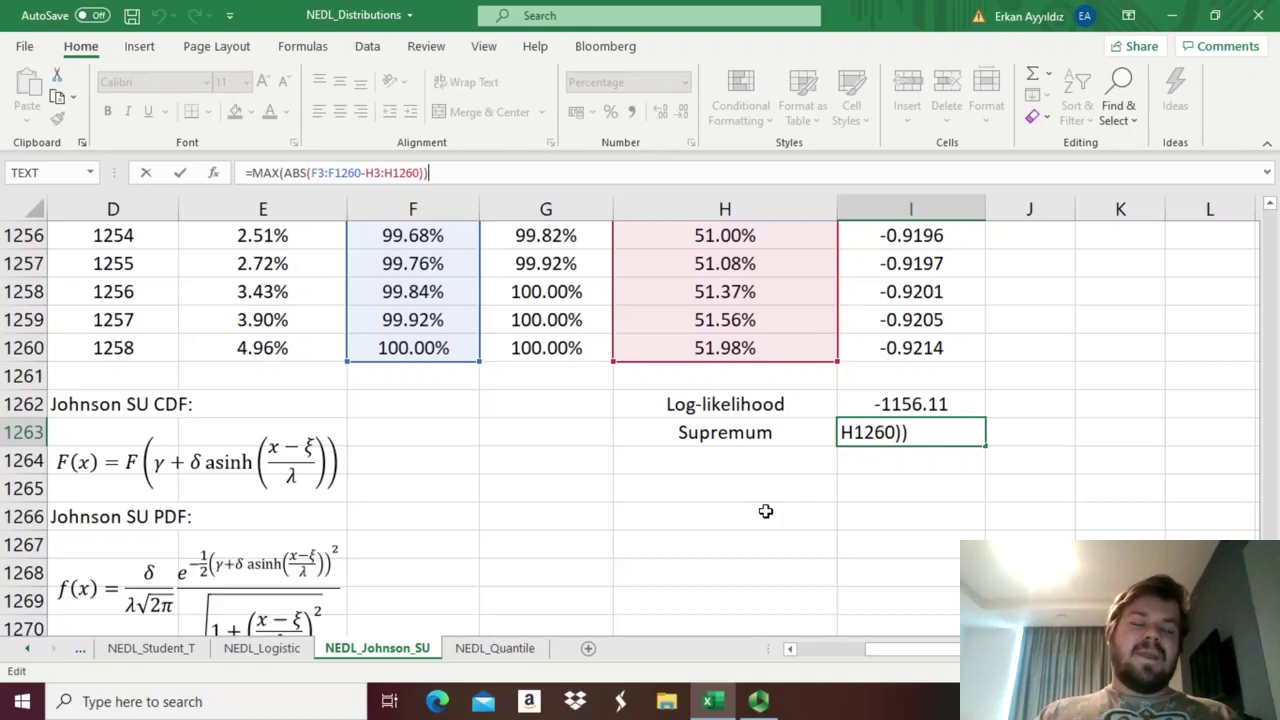
- Commit =MAX(ABS(F3:F1260-H3:H1260)) in I1263 as an array formula and review C1264:C1267
{"action": "key", "text": "ctrl+shift+Return"}
{"action": "left_click", "coordinate": [510, 540]}
{"action": "key", "text": "shift+Home"}
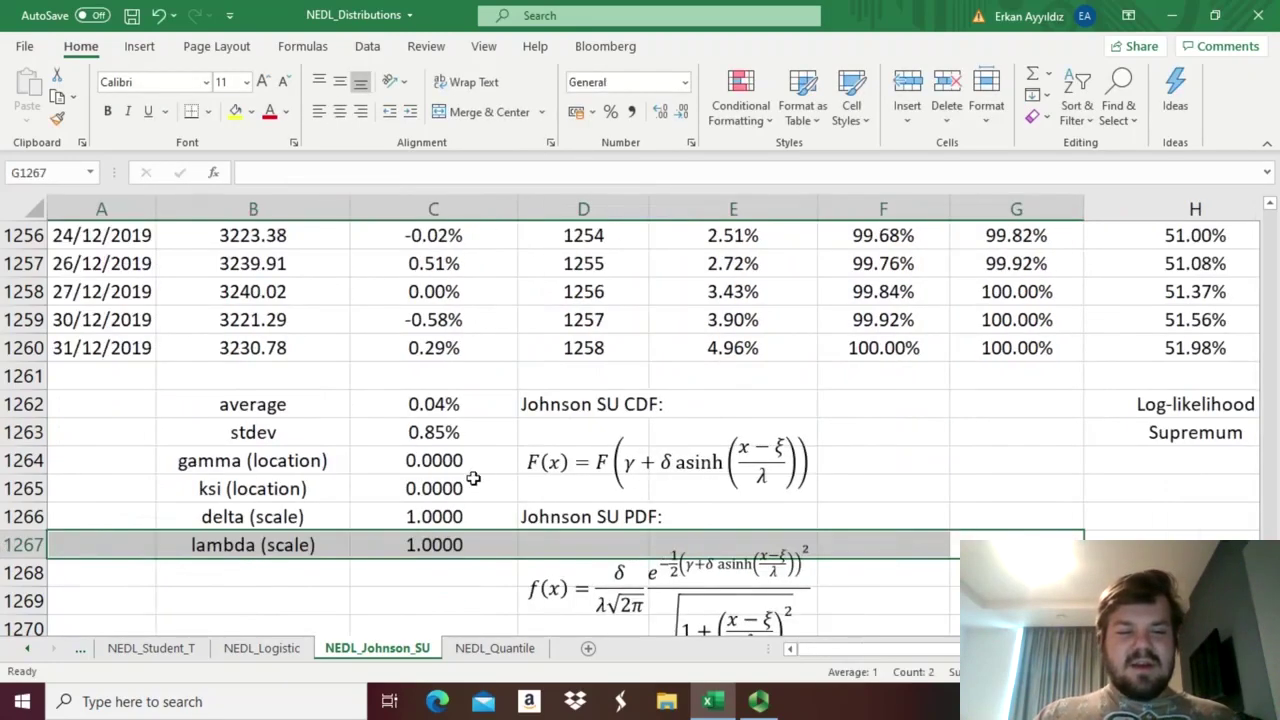
{"action": "left_click_drag", "start_coordinate": [420, 466], "coordinate": [413, 550]}
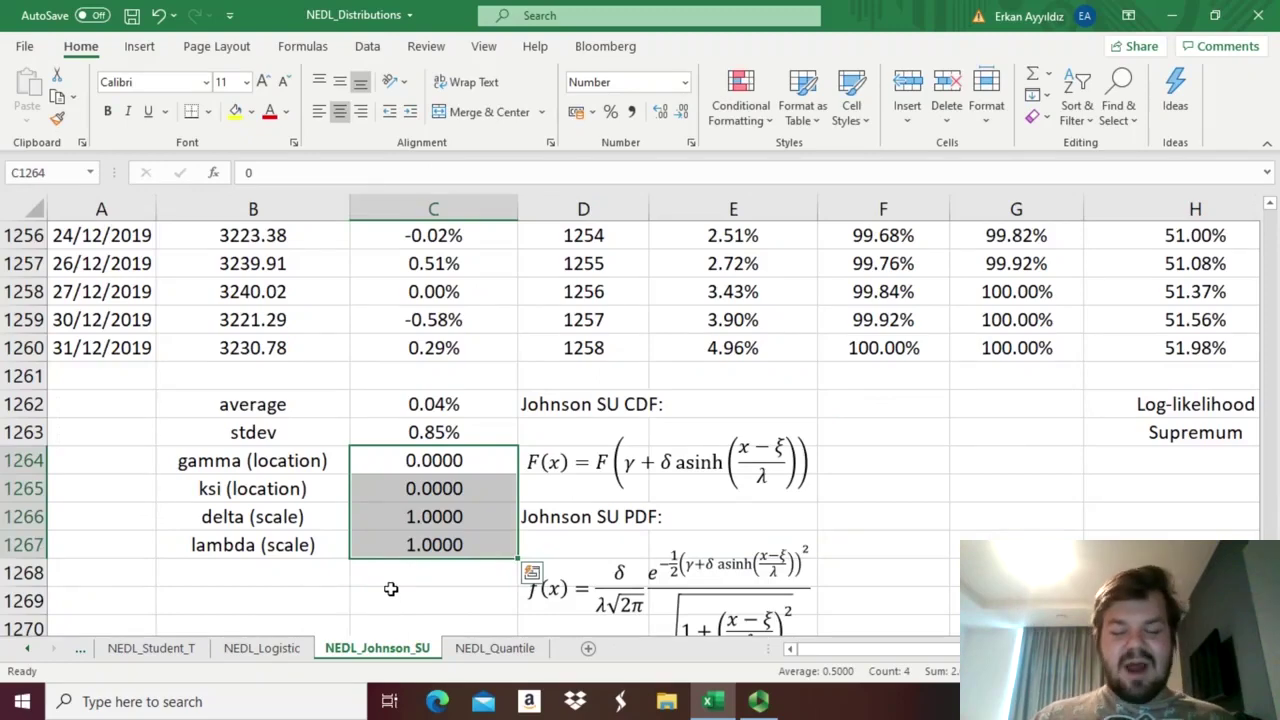
{"action": "left_click_drag", "start_coordinate": [1069, 480], "coordinate": [1169, 480]}
{"action": "left_click", "coordinate": [1040, 440]}
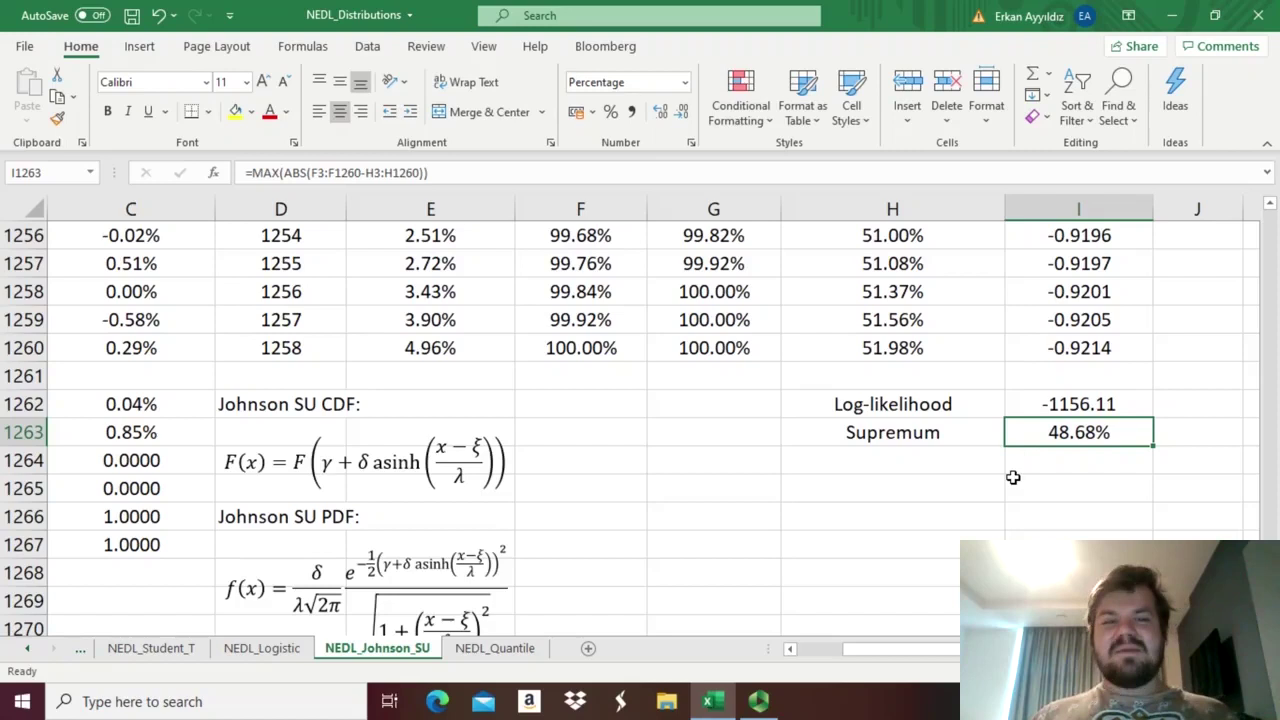
{"action": "left_click", "coordinate": [955, 483]}
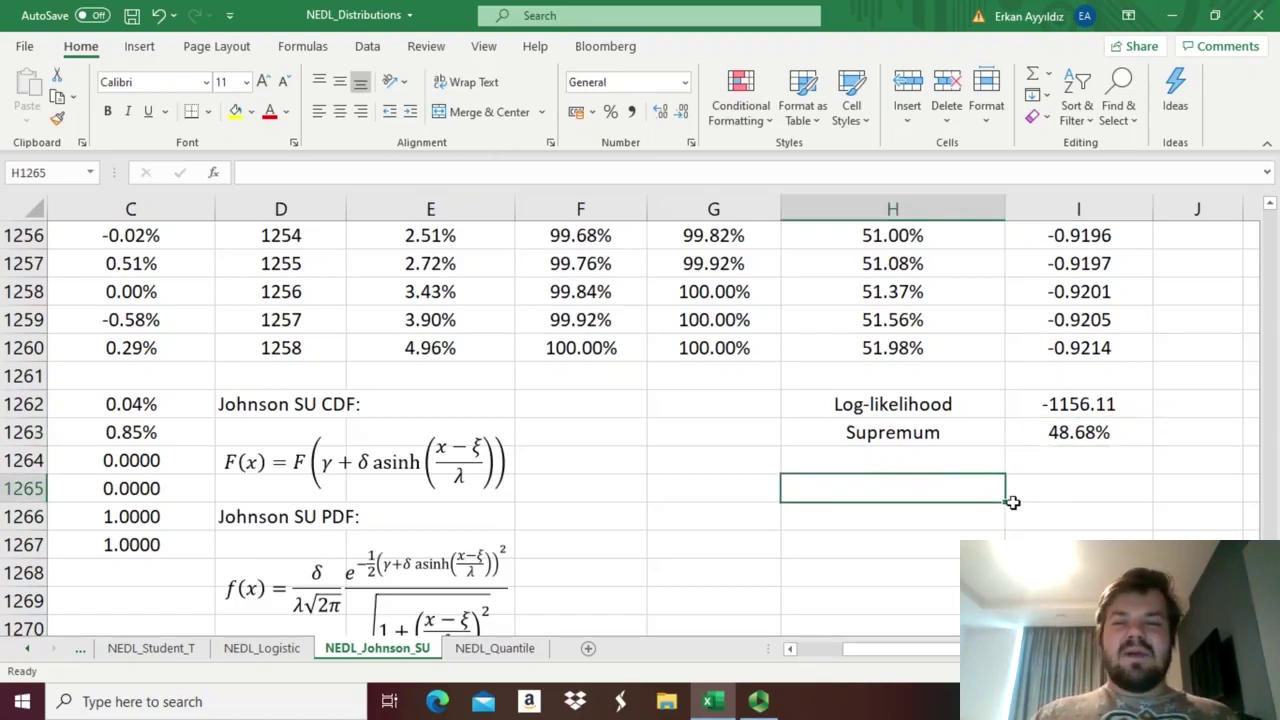
- In Solver, maximize objective I1262 by changing cells C1264:C1267
{"action": "left_click", "coordinate": [358, 48]}
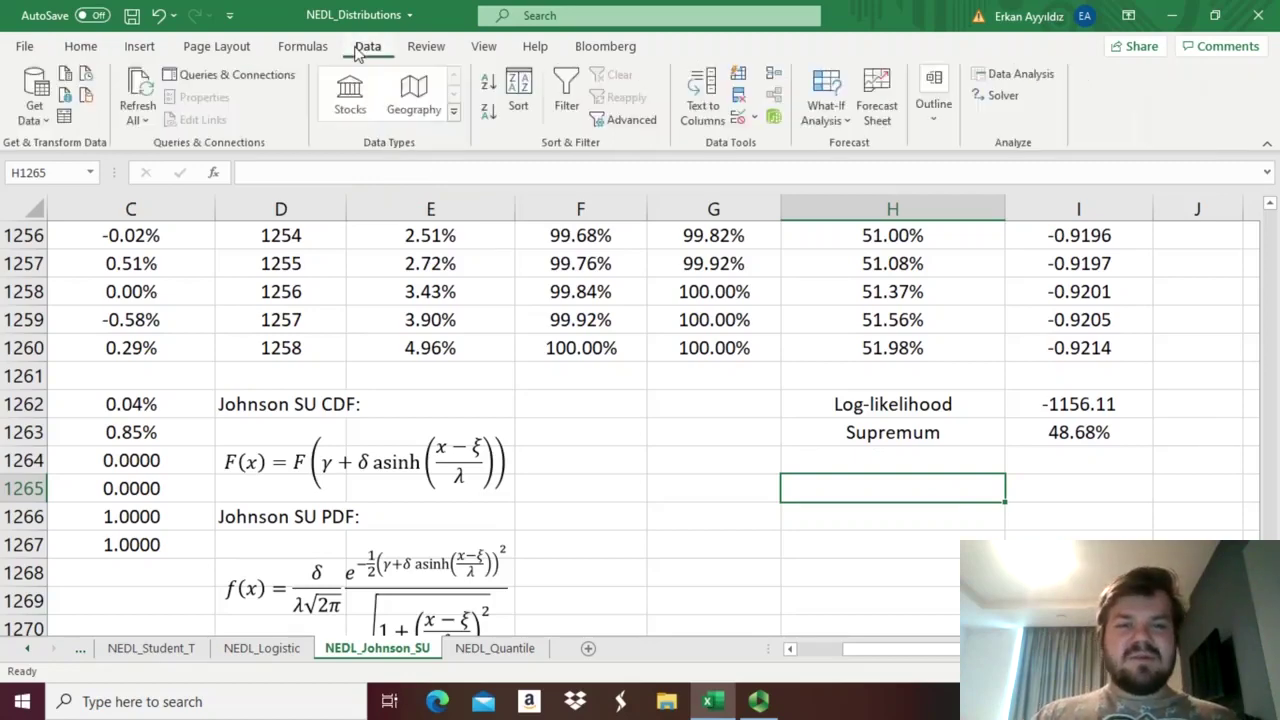
{"action": "left_click", "coordinate": [1003, 97]}
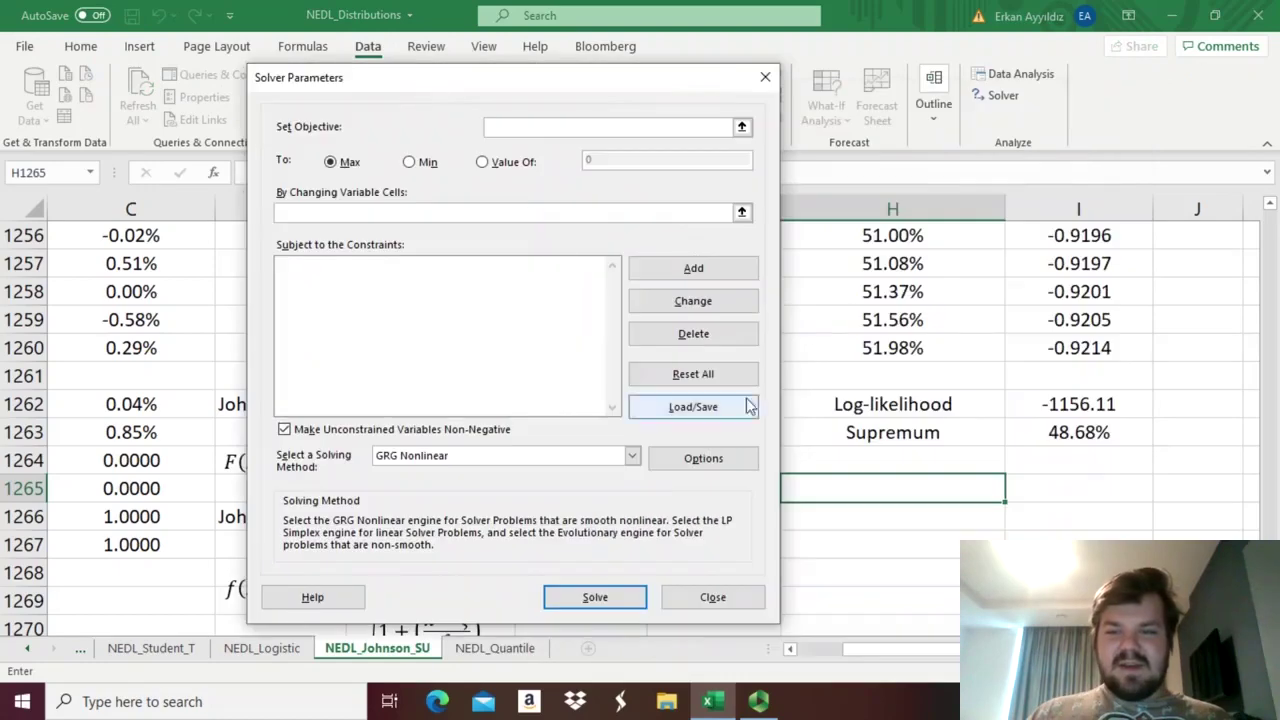
{"action": "left_click", "coordinate": [1077, 400]}
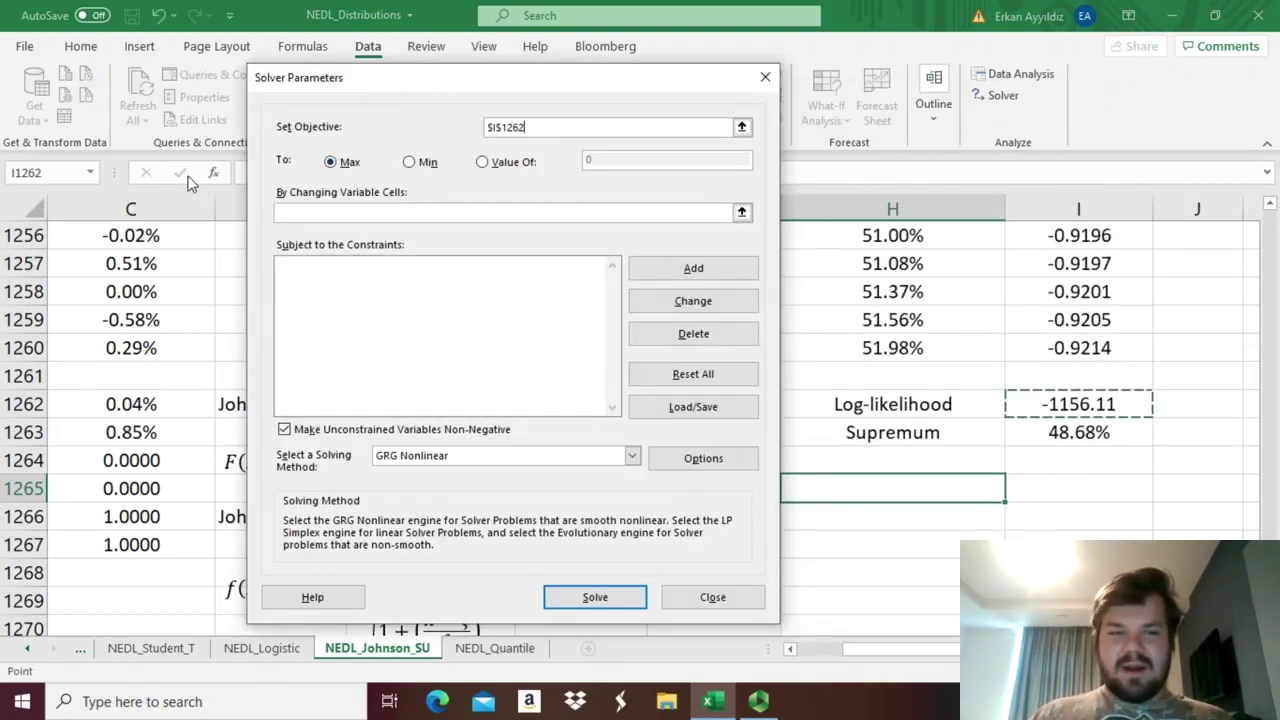
{"action": "left_click", "coordinate": [326, 212]}
{"action": "left_click_drag", "start_coordinate": [340, 85], "coordinate": [768, 110]}
{"action": "scroll", "coordinate": [300, 400], "scroll_direction": "left", "scroll_amount": 2}
{"action": "left_click_drag", "start_coordinate": [410, 459], "coordinate": [414, 548]}
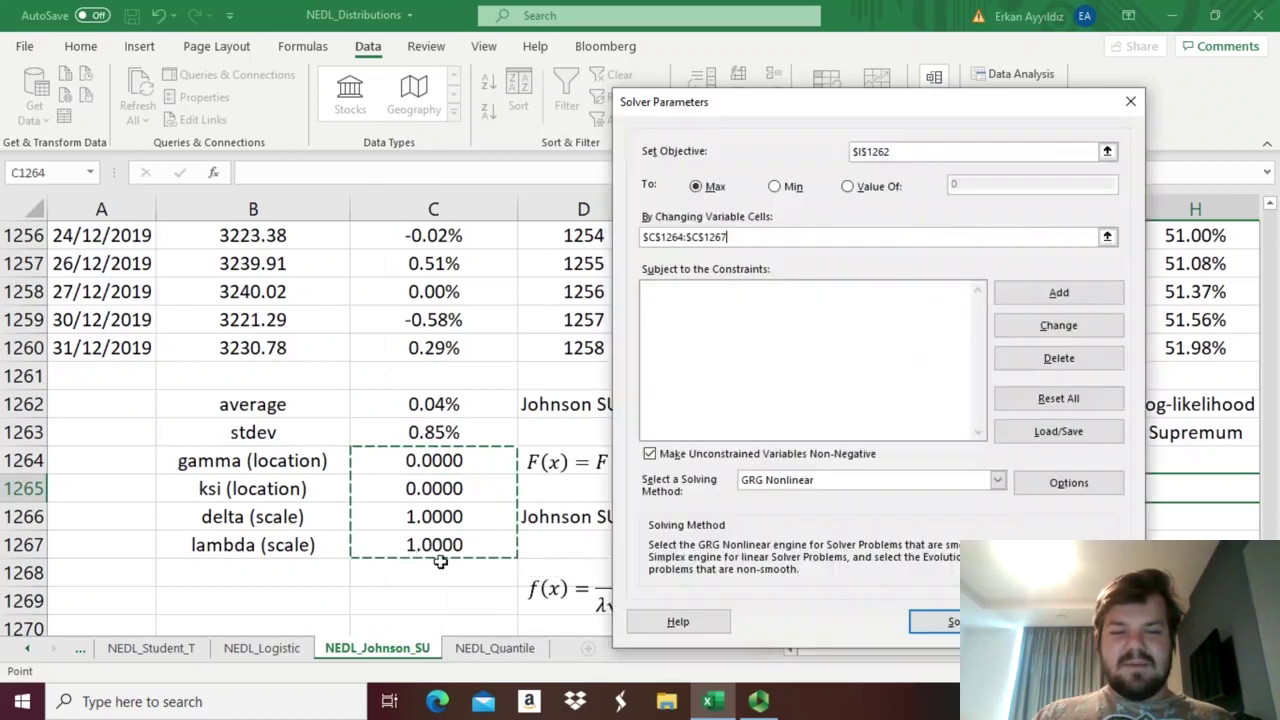
- Drop the non-negativity rule and add Solver constraint $C$1266:$C$1267 >= 0.0000001 for delta and lambda
{"action": "left_click", "coordinate": [649, 455]}
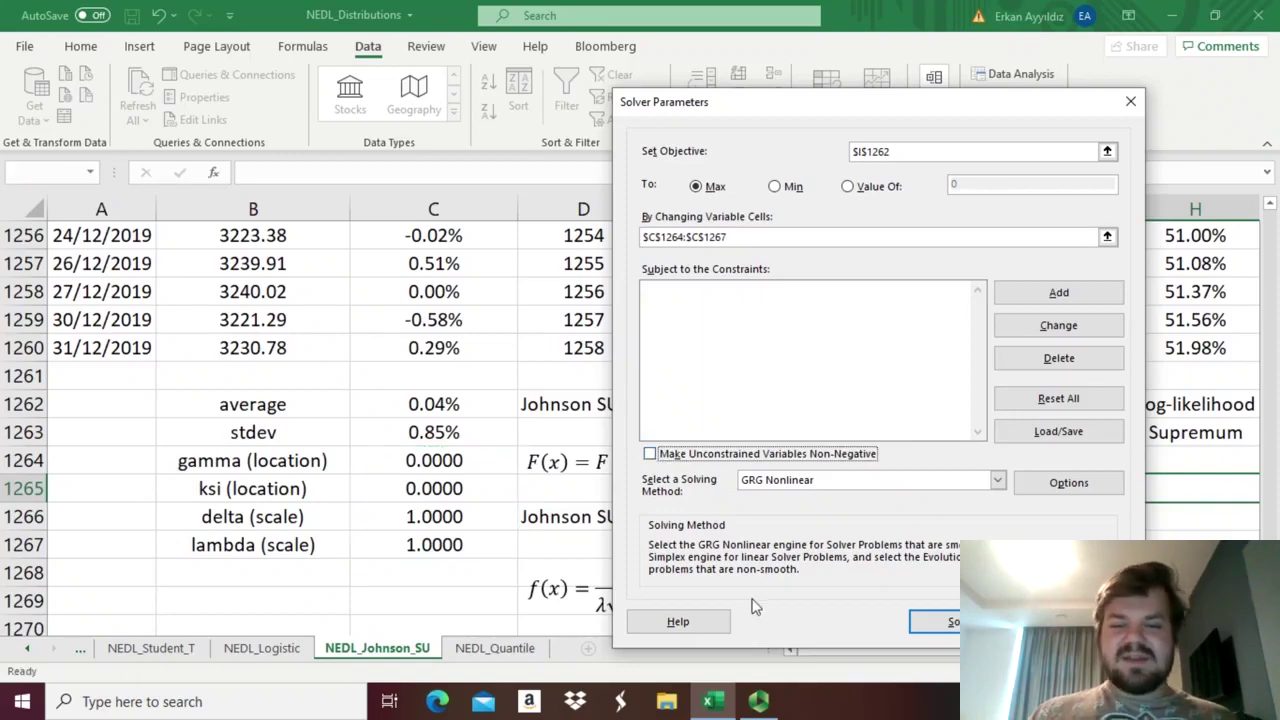
{"action": "left_click", "coordinate": [1049, 300]}
{"action": "left_click", "coordinate": [437, 516]}
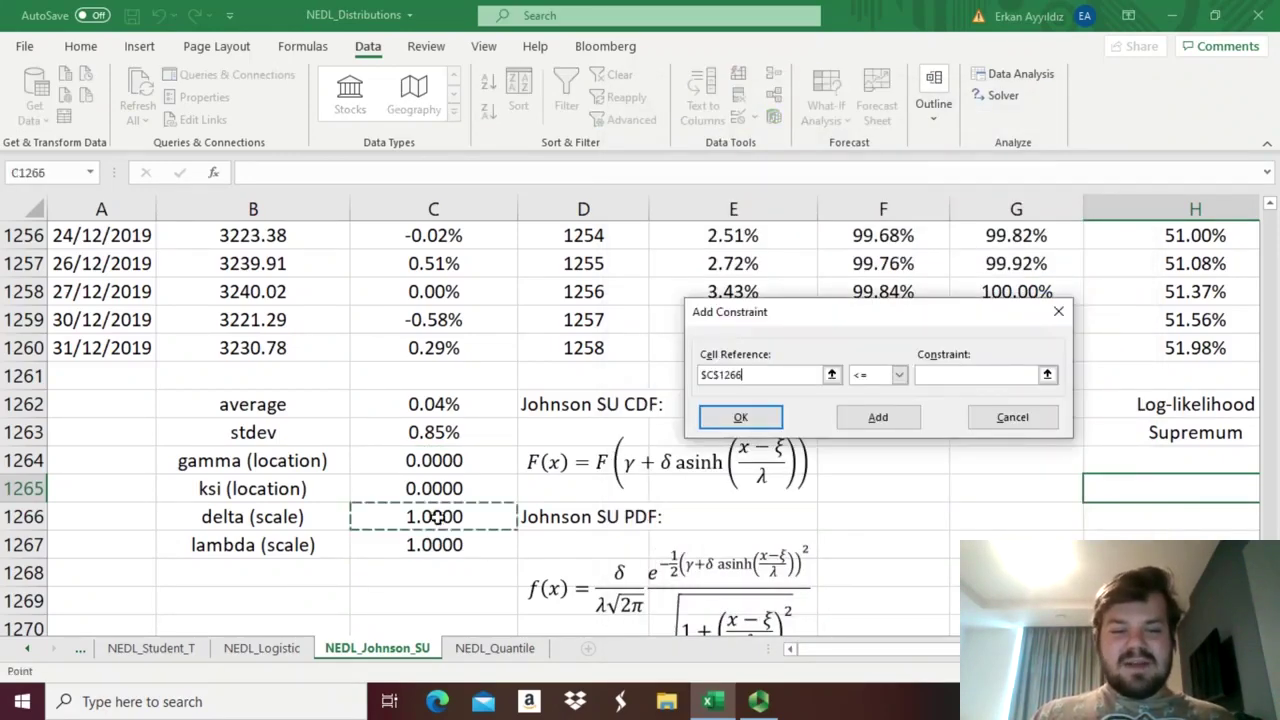
{"action": "left_click_drag", "start_coordinate": [437, 516], "coordinate": [437, 544]}
{"action": "left_click", "coordinate": [899, 374]}
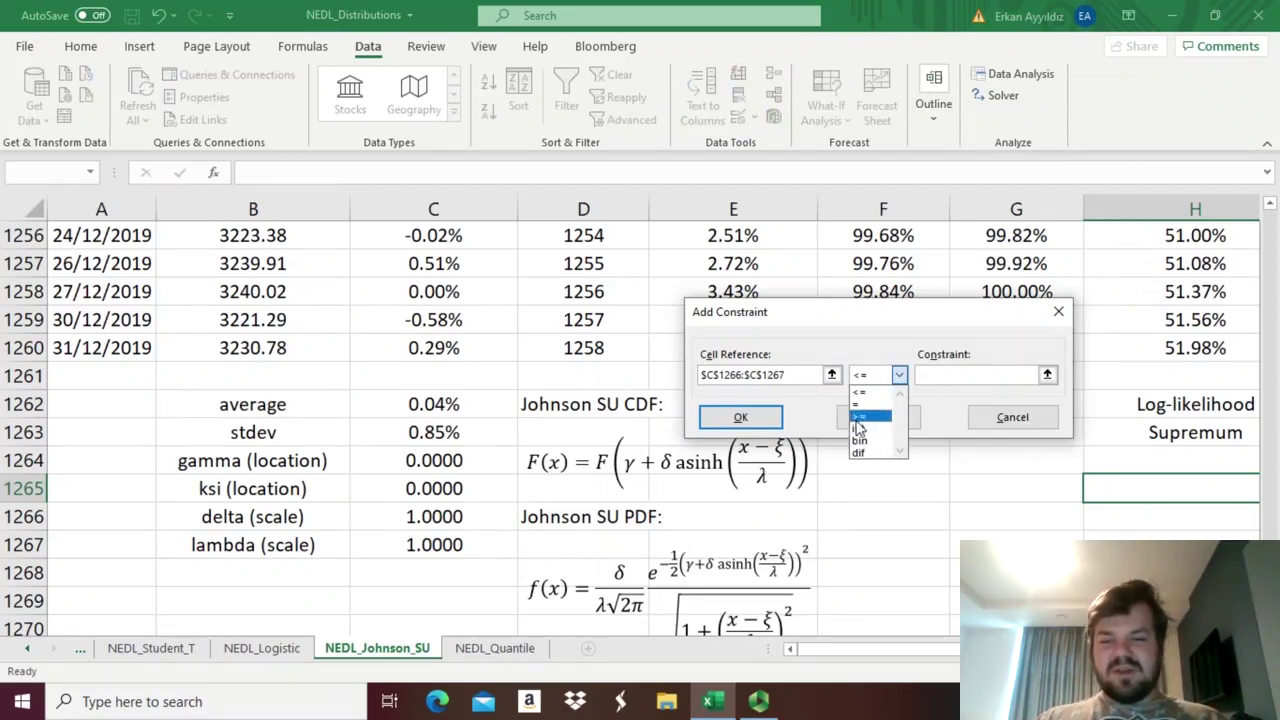
{"action": "left_click", "coordinate": [858, 416]}
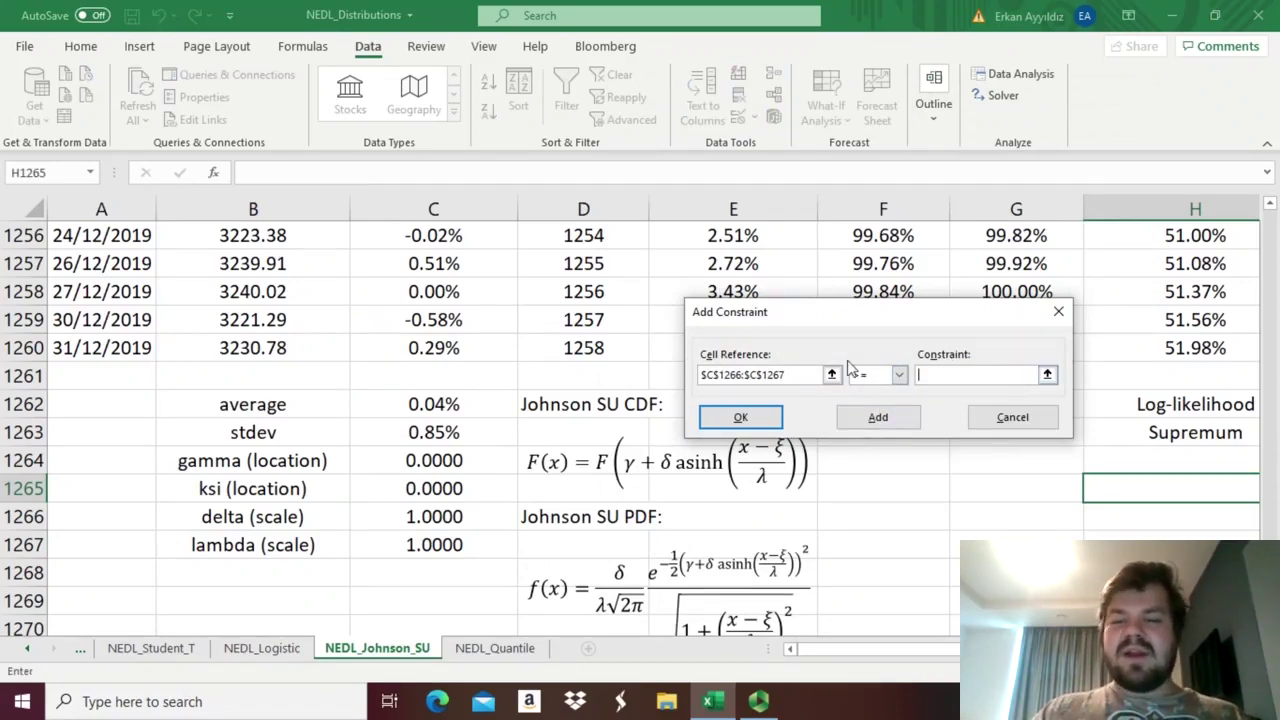
{"action": "scroll", "coordinate": [870, 374], "scroll_direction": "down", "scroll_amount": 2}
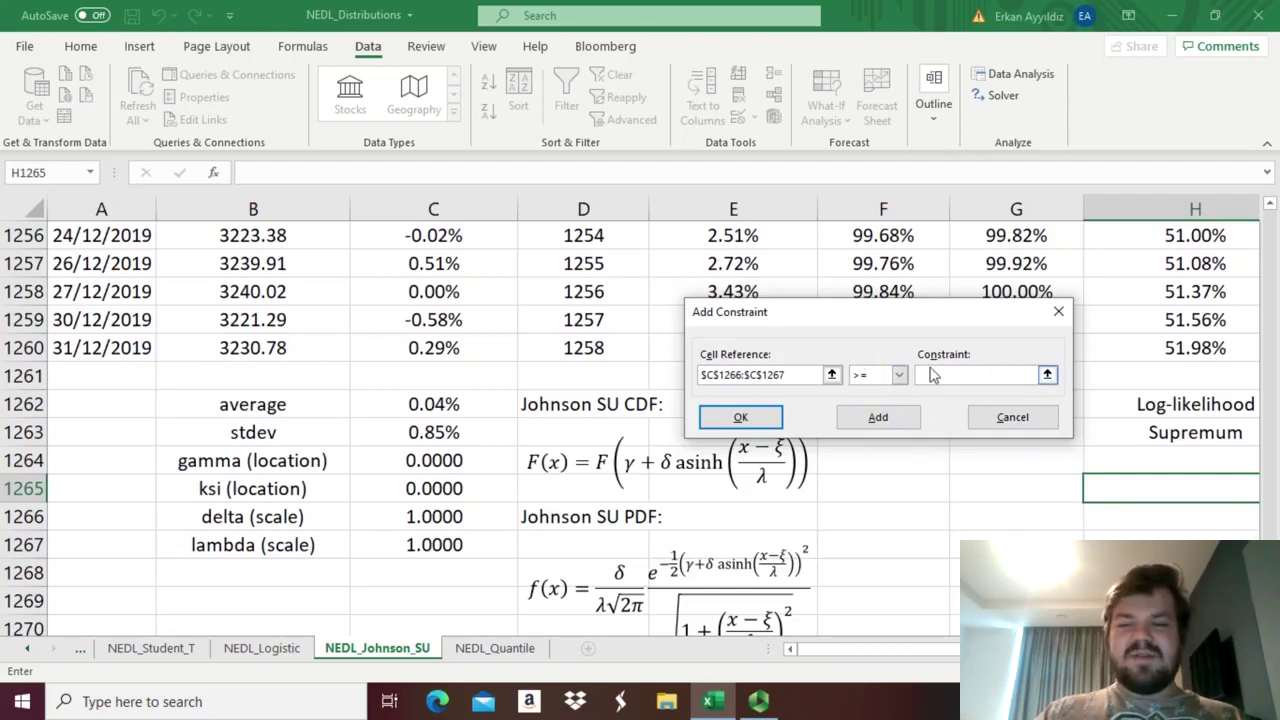
{"action": "left_click", "coordinate": [936, 377]}
{"action": "type", "text": "0"}
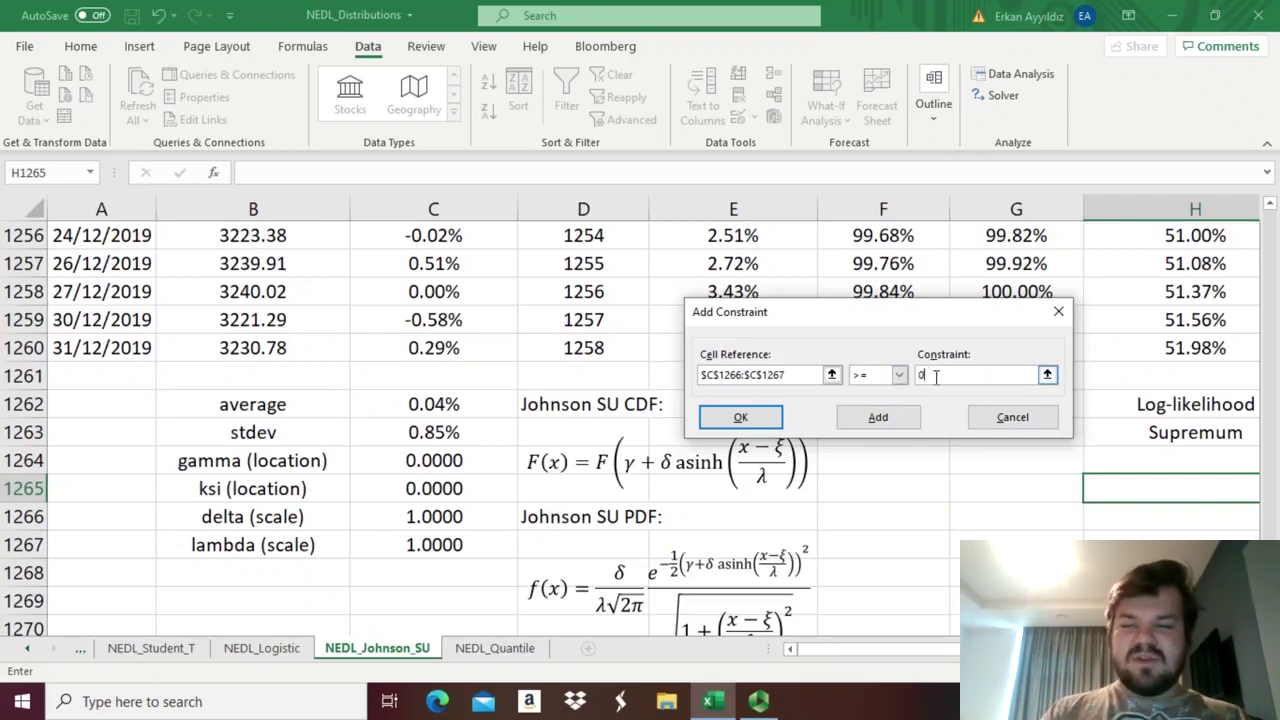
{"action": "type", "text": ".0000001"}
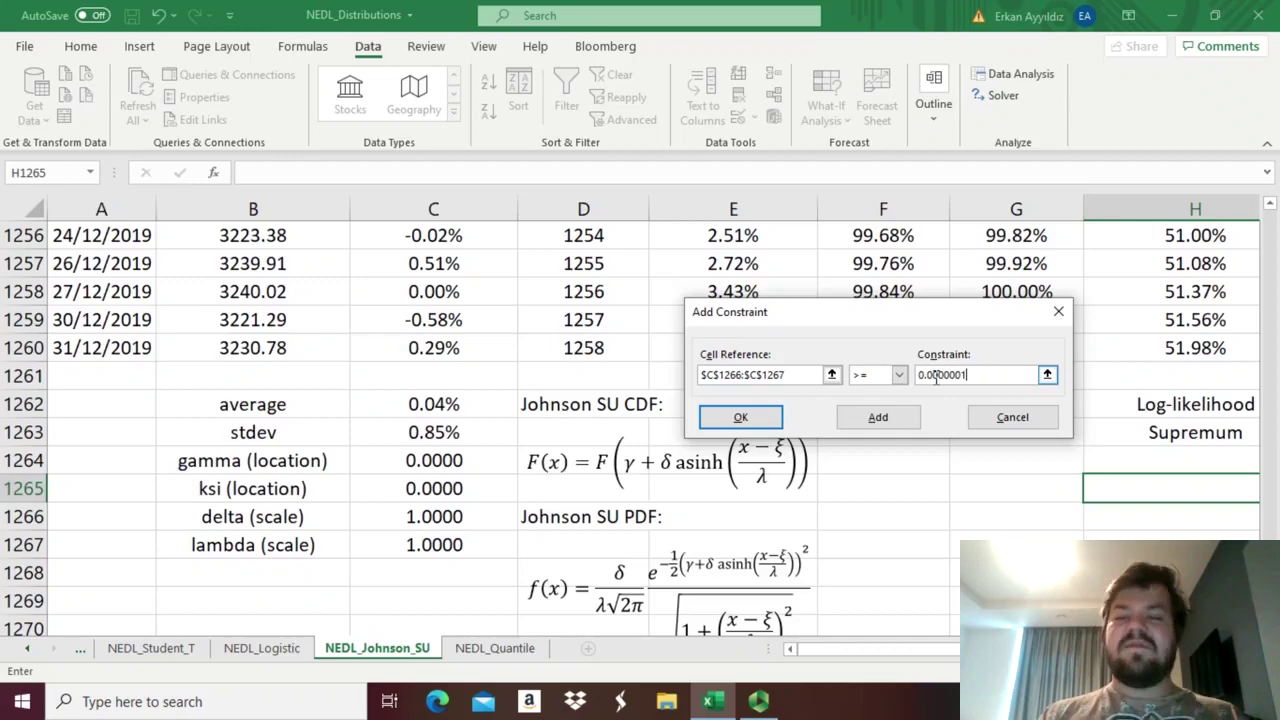
{"action": "left_click", "coordinate": [763, 424]}
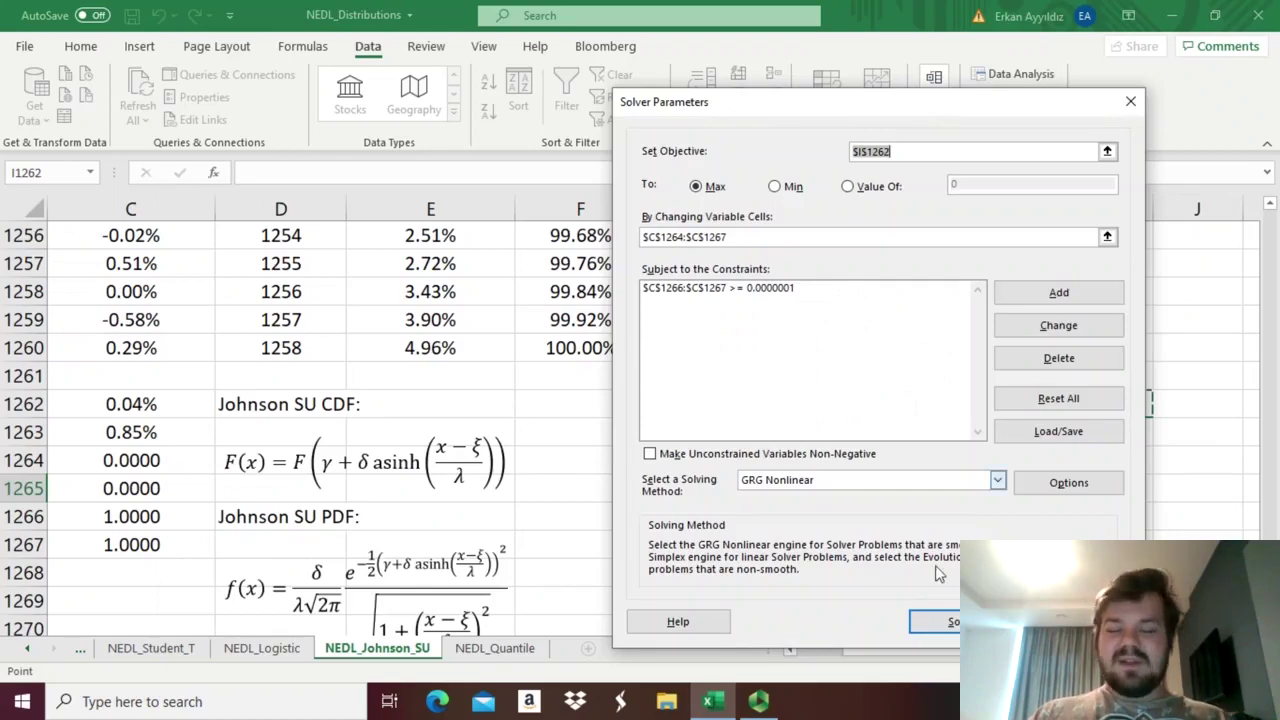
- Run Solver, keep its solution, and review the fitted gamma 0.0407, ksi 0.0008, delta 1.0493, lambda 0.0057
{"action": "left_click", "coordinate": [952, 624]}
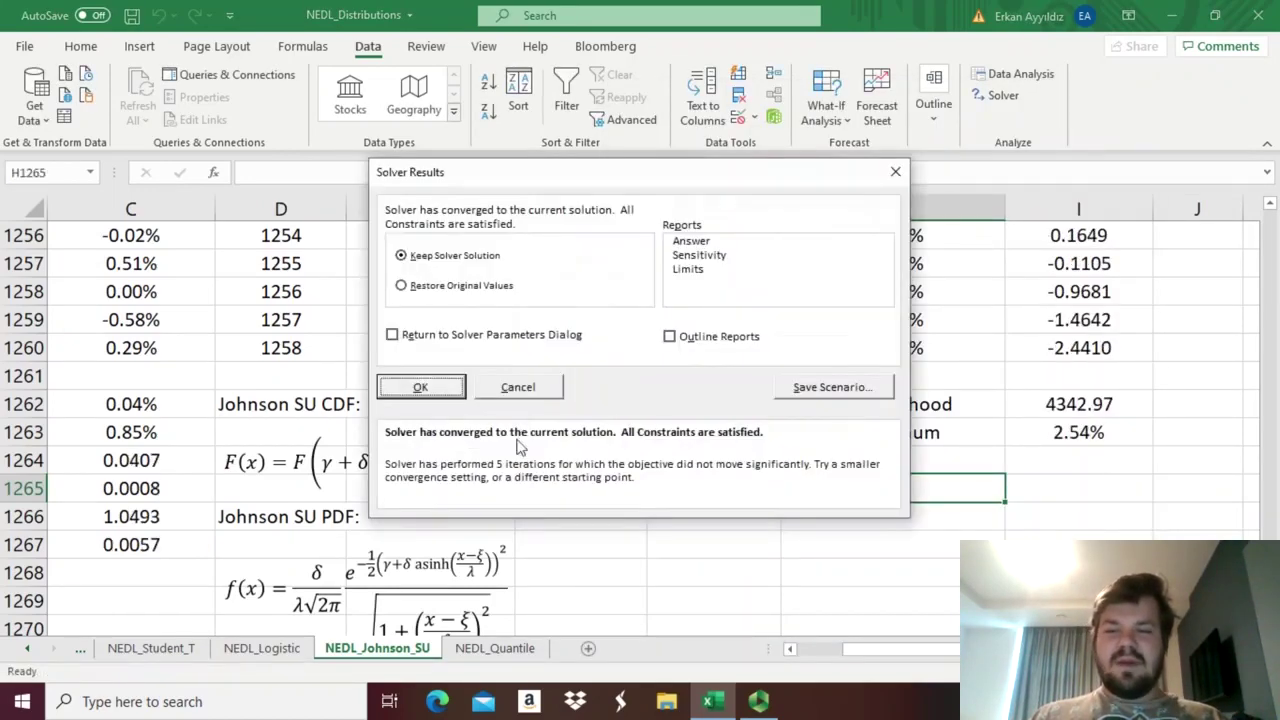
{"action": "left_click", "coordinate": [424, 390]}
{"action": "left_click", "coordinate": [130, 460]}
{"action": "scroll", "coordinate": [130, 460], "scroll_direction": "left", "scroll_amount": 3}
{"action": "left_click_drag", "start_coordinate": [433, 460], "coordinate": [380, 563]}
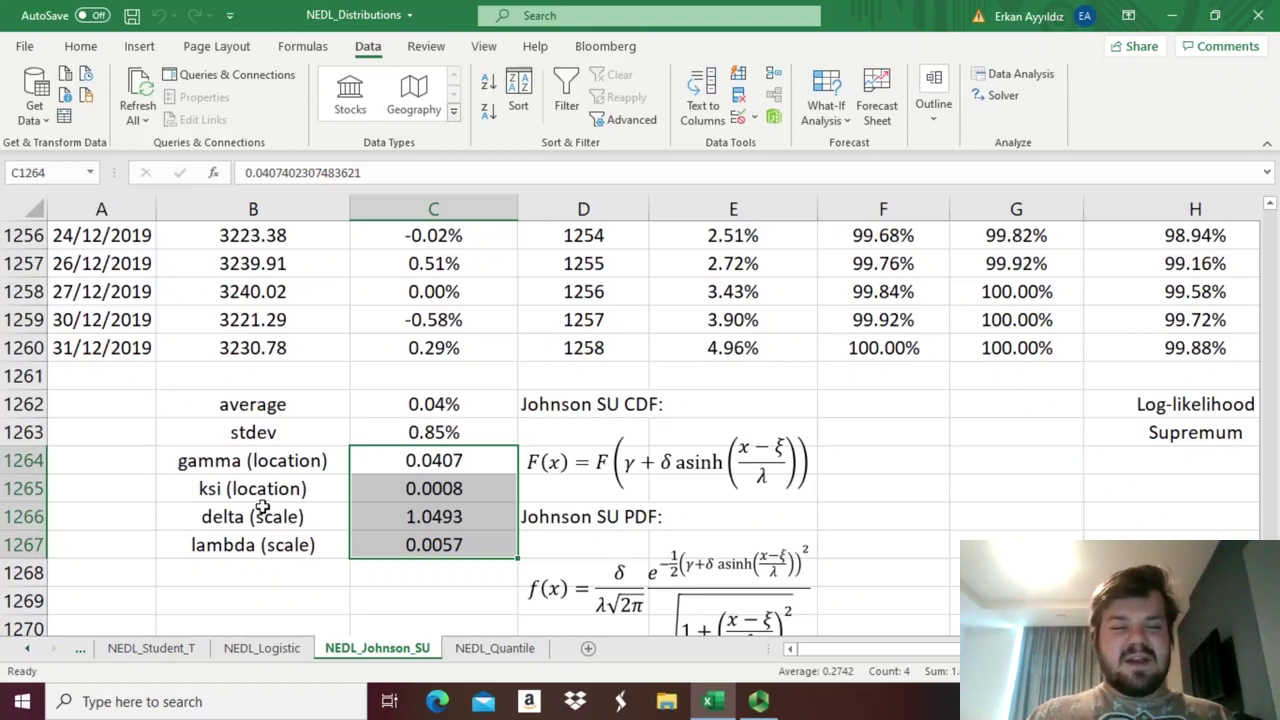
{"action": "left_click_drag", "start_coordinate": [296, 466], "coordinate": [429, 543]}
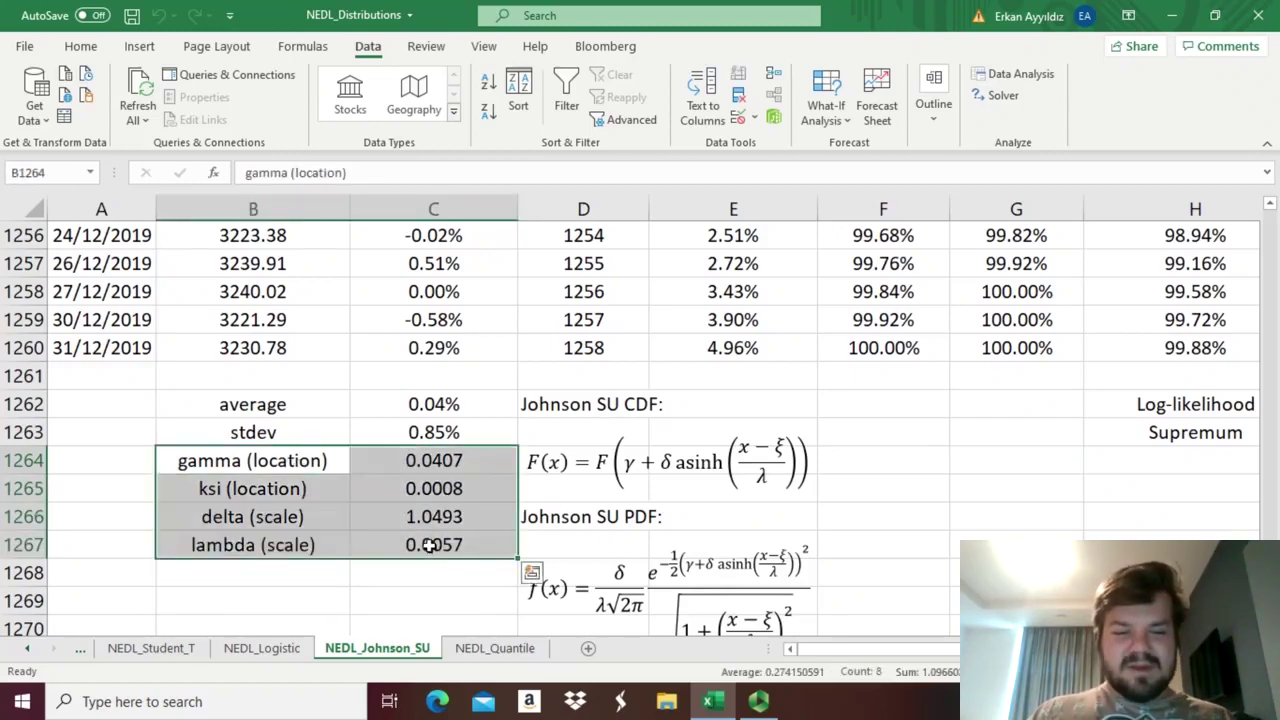
- Check the log-likelihood of 4342.97 and the 2.54% Supremum formula in I1263
{"action": "left_click_drag", "start_coordinate": [1160, 406], "coordinate": [810, 430]}
{"action": "left_click", "coordinate": [885, 376]}
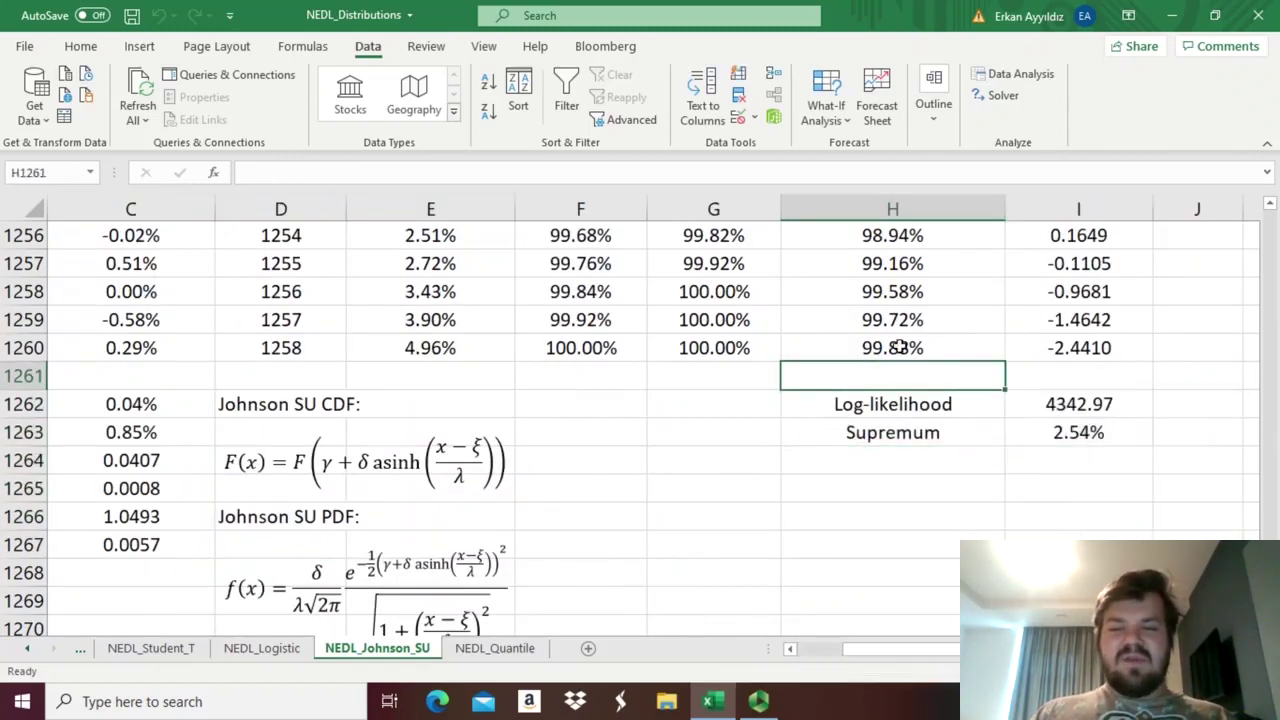
{"action": "left_click", "coordinate": [900, 354]}
{"action": "left_click", "coordinate": [1057, 434]}
{"action": "left_click_drag", "start_coordinate": [1029, 494], "coordinate": [611, 506]}
{"action": "left_click", "coordinate": [611, 432]}
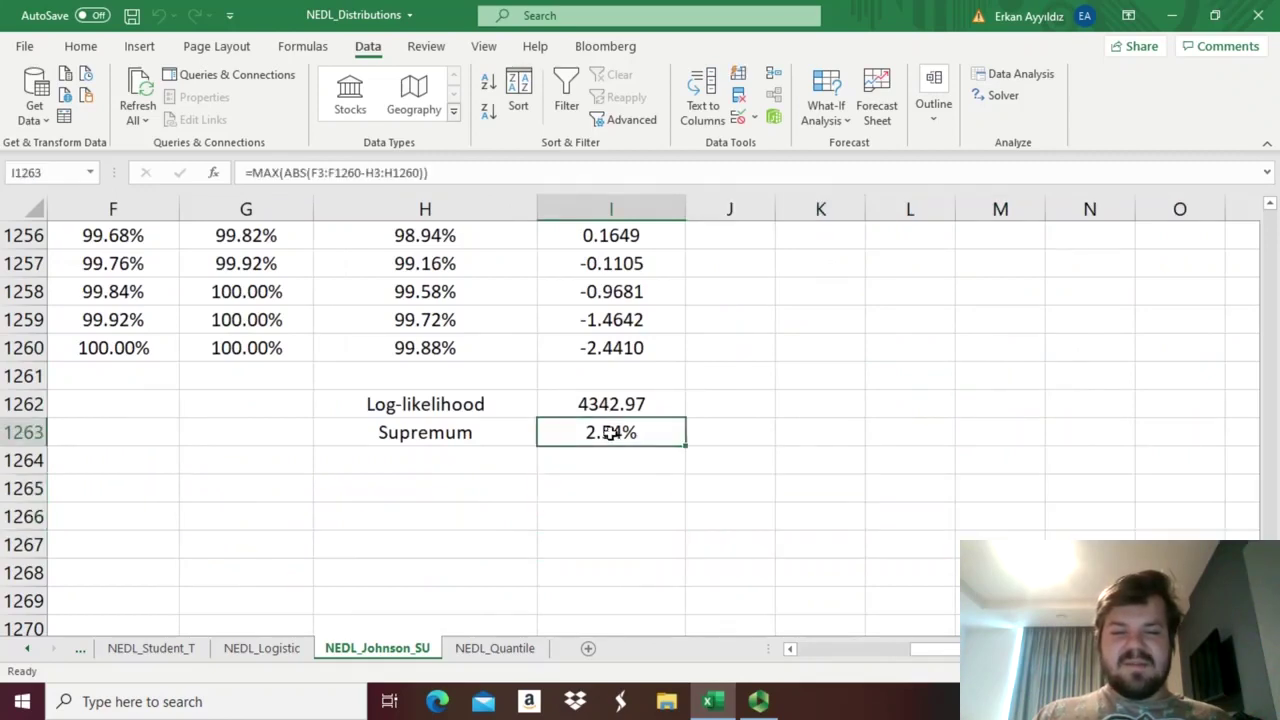
{"action": "left_click", "coordinate": [443, 432]}
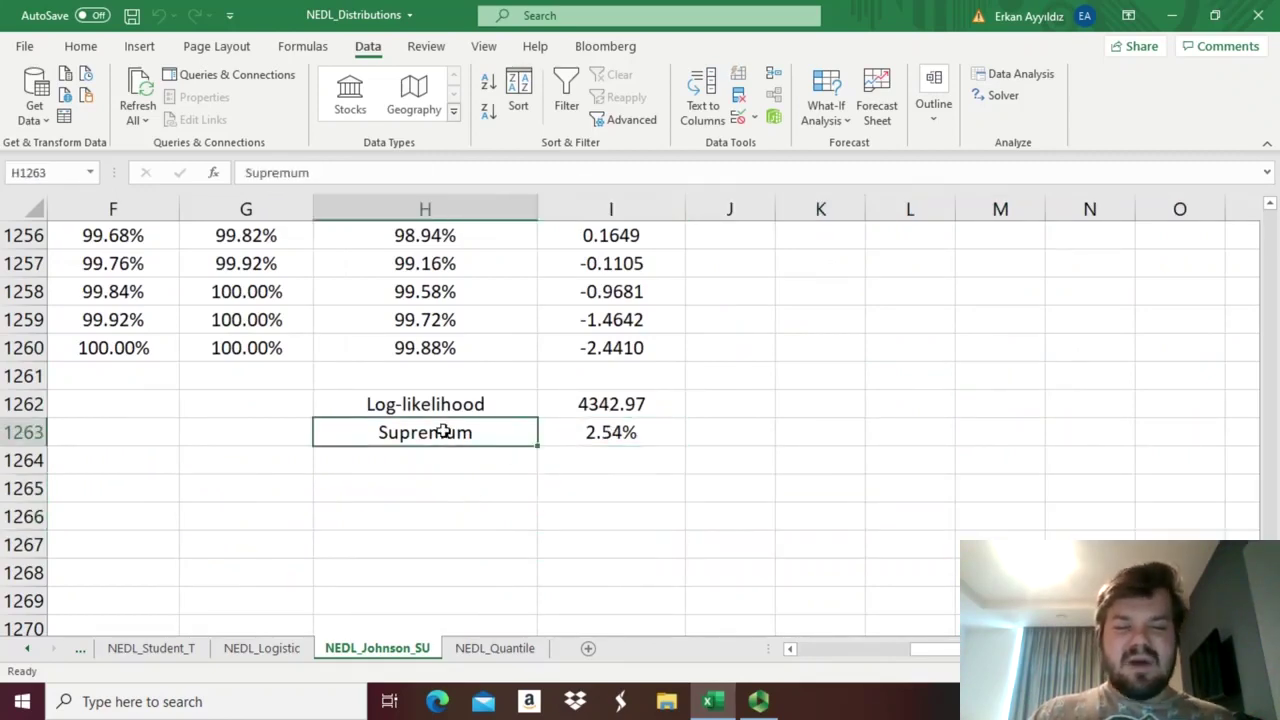
{"action": "left_click", "coordinate": [594, 432]}
{"action": "left_click", "coordinate": [607, 352]}
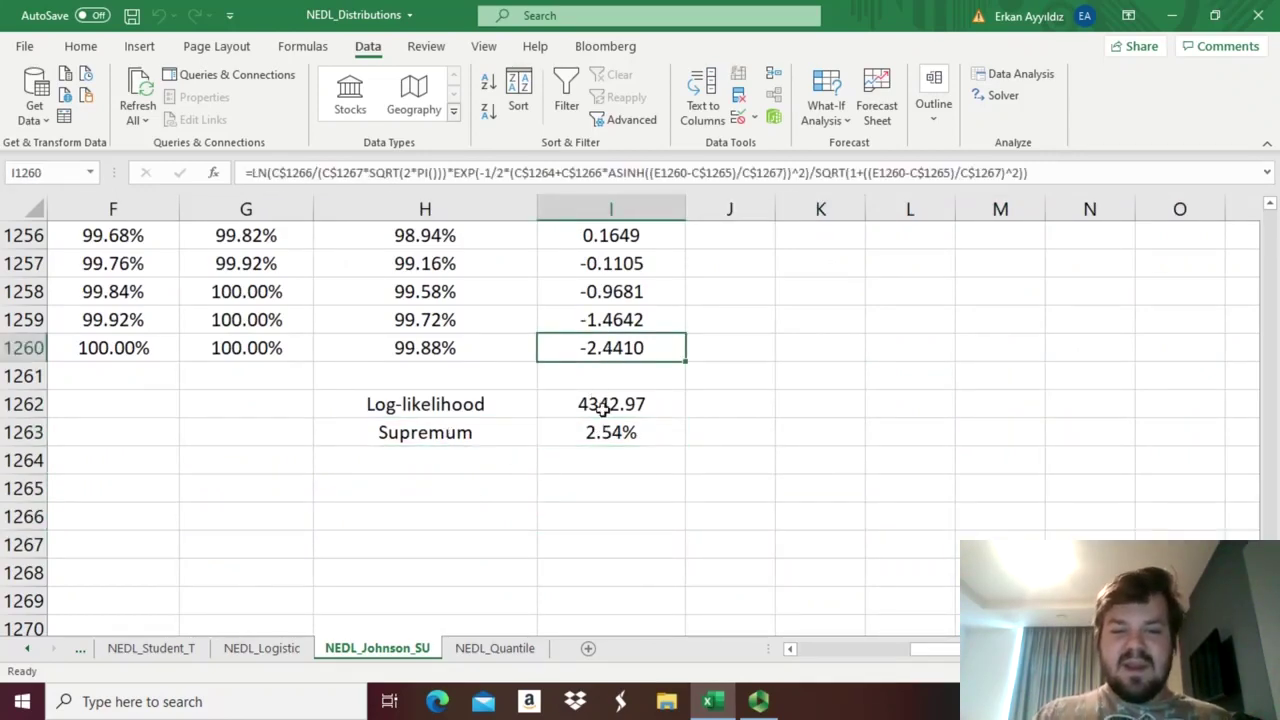
{"action": "left_click", "coordinate": [590, 458]}
{"action": "left_click", "coordinate": [587, 430]}
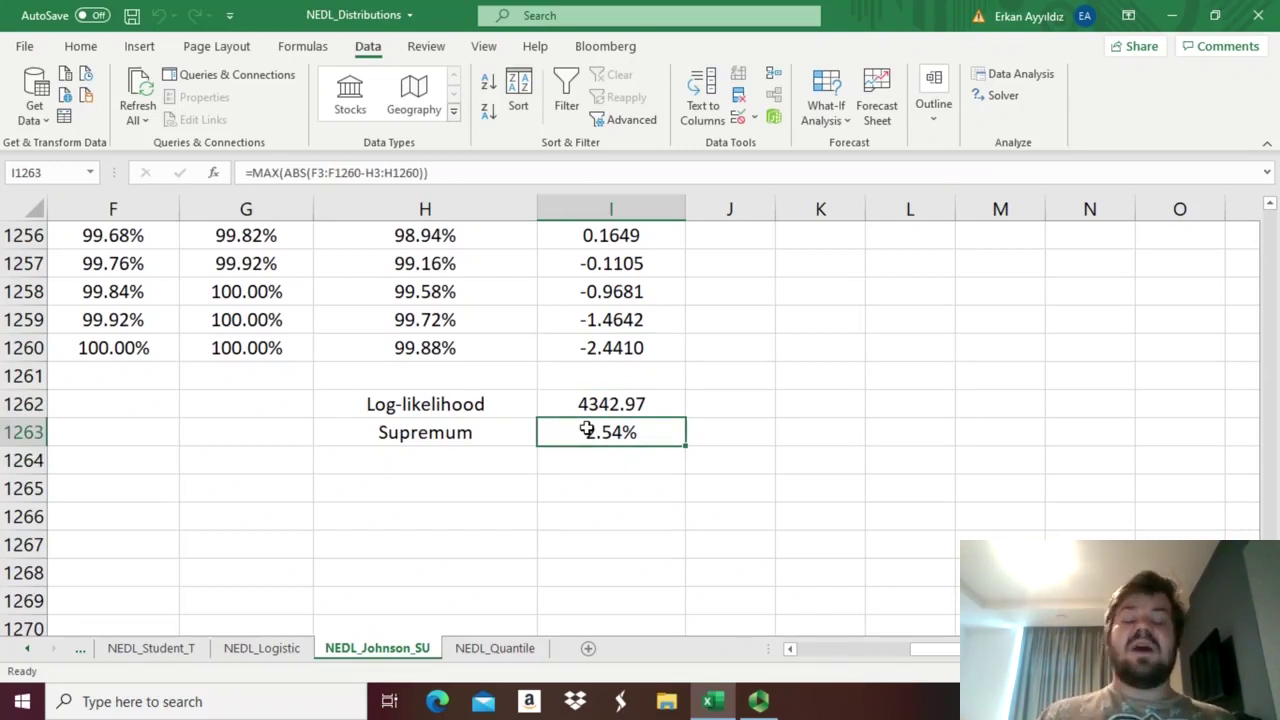
{"action": "key", "text": "Up"}
{"action": "key", "text": "Up"}
{"action": "key", "text": "Up"}
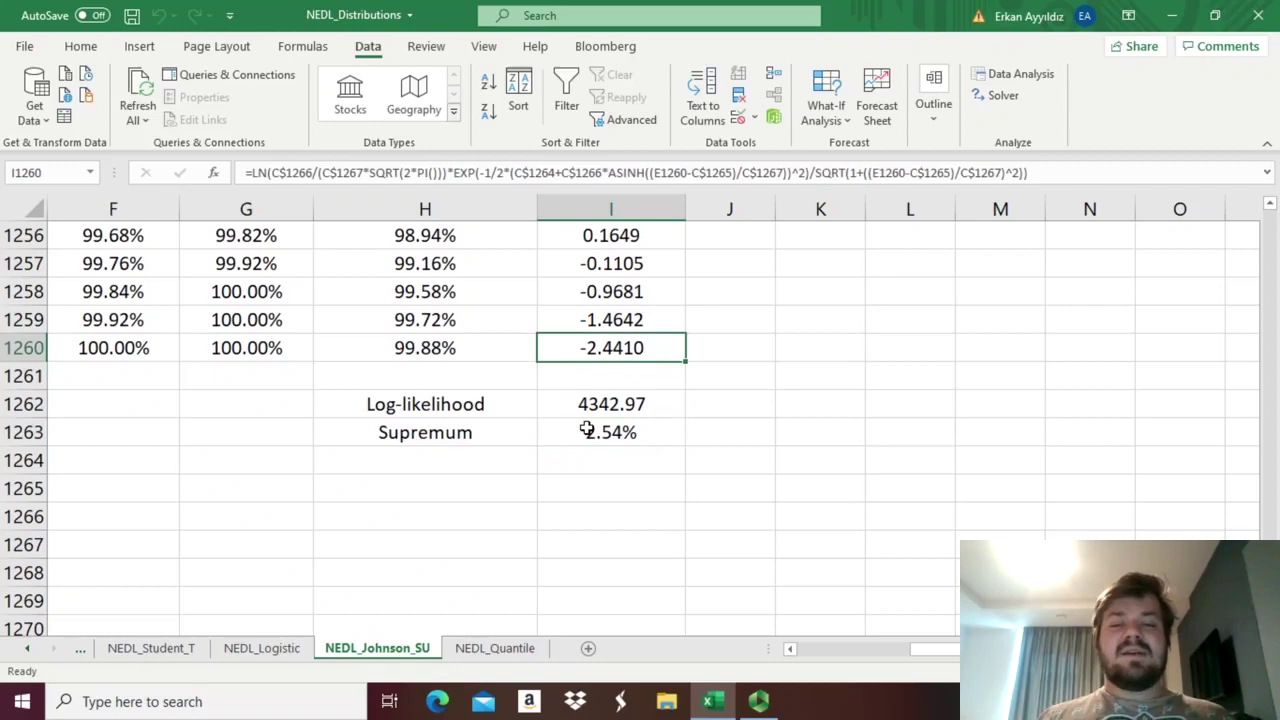
- Review the NEDL_Johnson_SU chart of Empirical, Normal and Johnson SU CDFs at the sheet top
{"action": "key", "text": "ctrl+Up"}
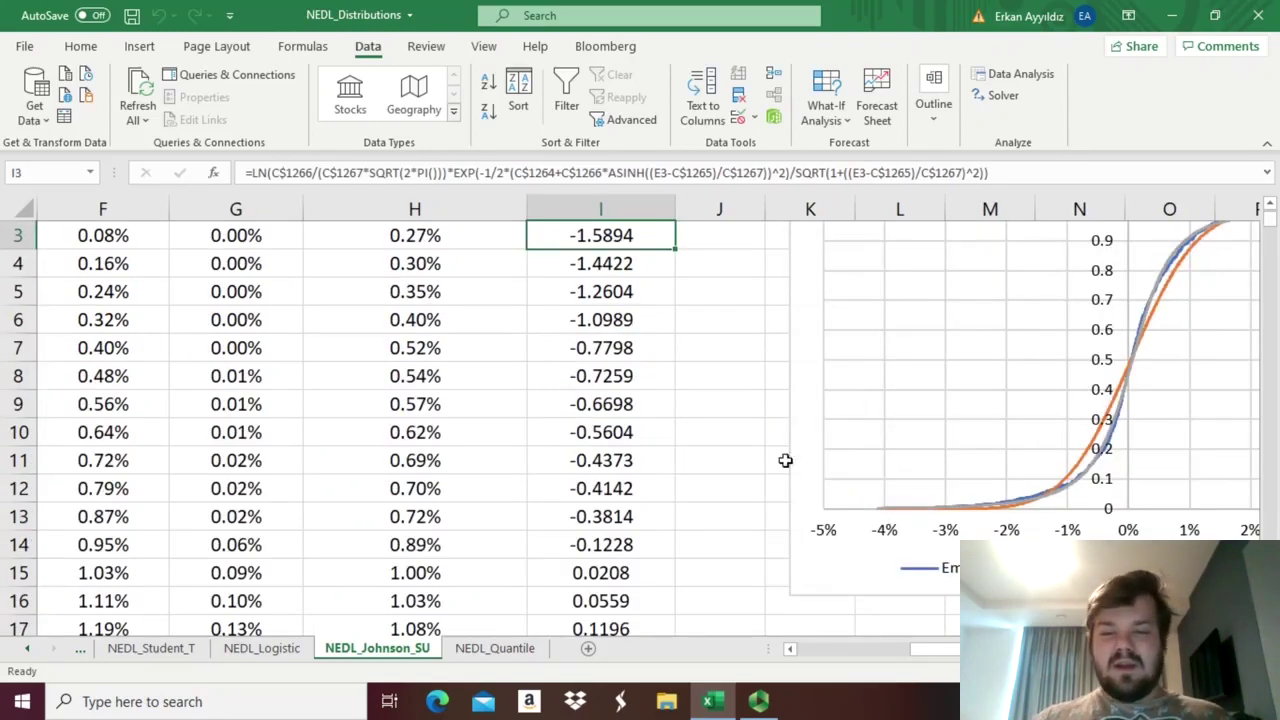
{"action": "scroll", "coordinate": [786, 457], "scroll_direction": "right", "scroll_amount": 5}
{"action": "left_click", "coordinate": [1071, 432]}
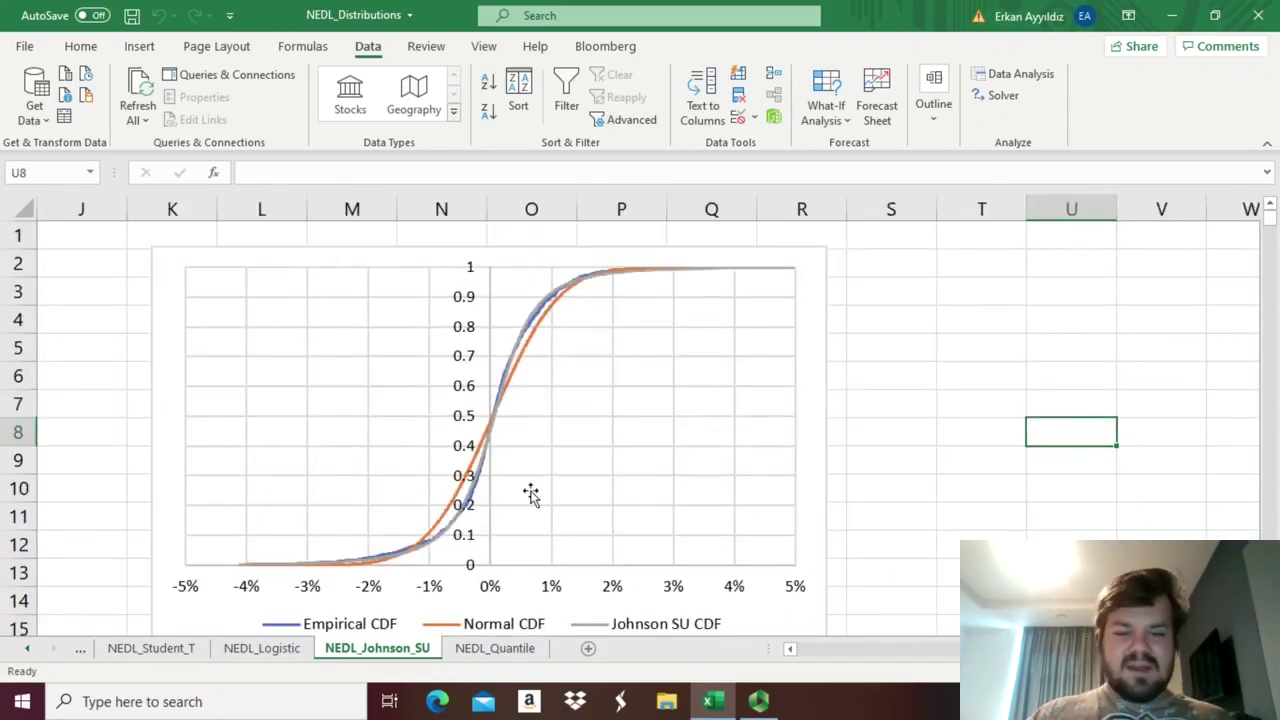
{"action": "left_click", "coordinate": [641, 636]}
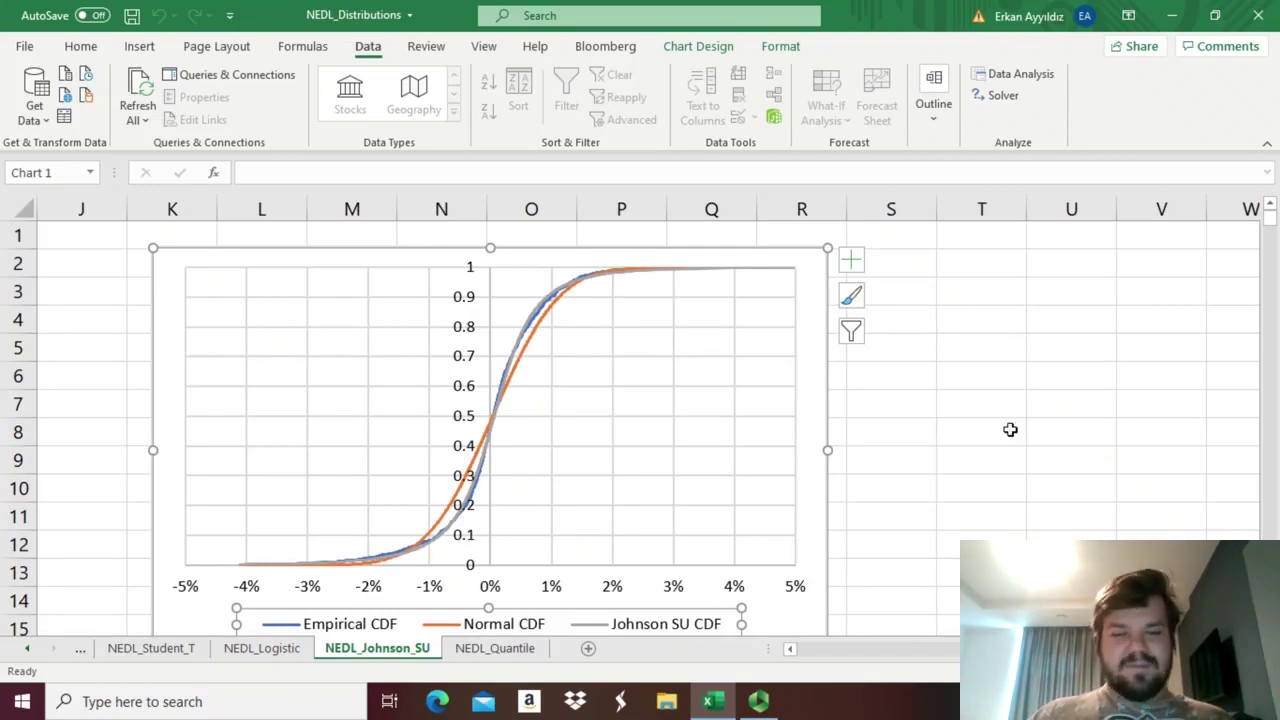
{"action": "scroll", "coordinate": [1100, 420], "scroll_direction": "left", "scroll_amount": 1}
{"action": "left_click", "coordinate": [214, 401]}
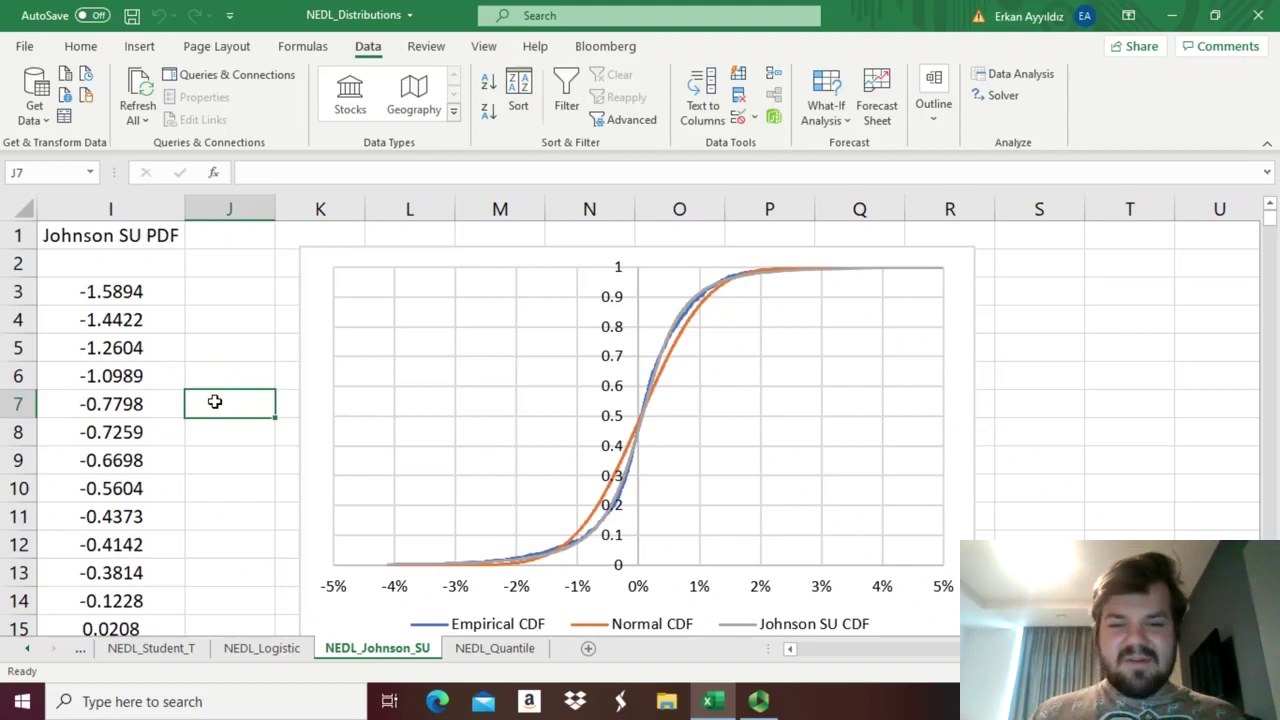